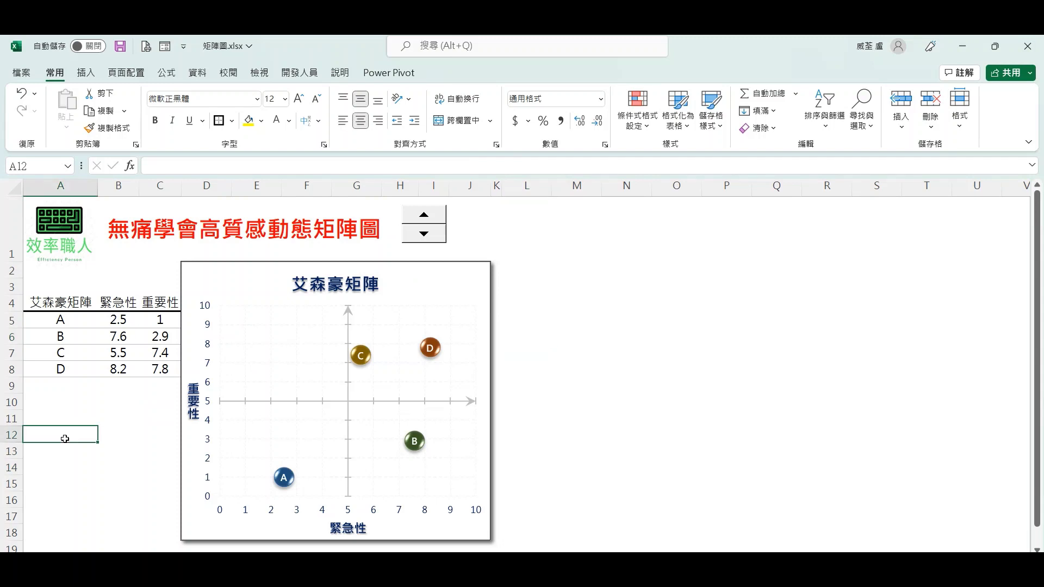
# Step: Recalculate the worksheet several times to refresh the random scores and watch the bubbles move in the 艾森豪矩陣 chart
pyautogui.press('F9')
pyautogui.press('F9')
pyautogui.press('F9')
pyautogui.press('F9')
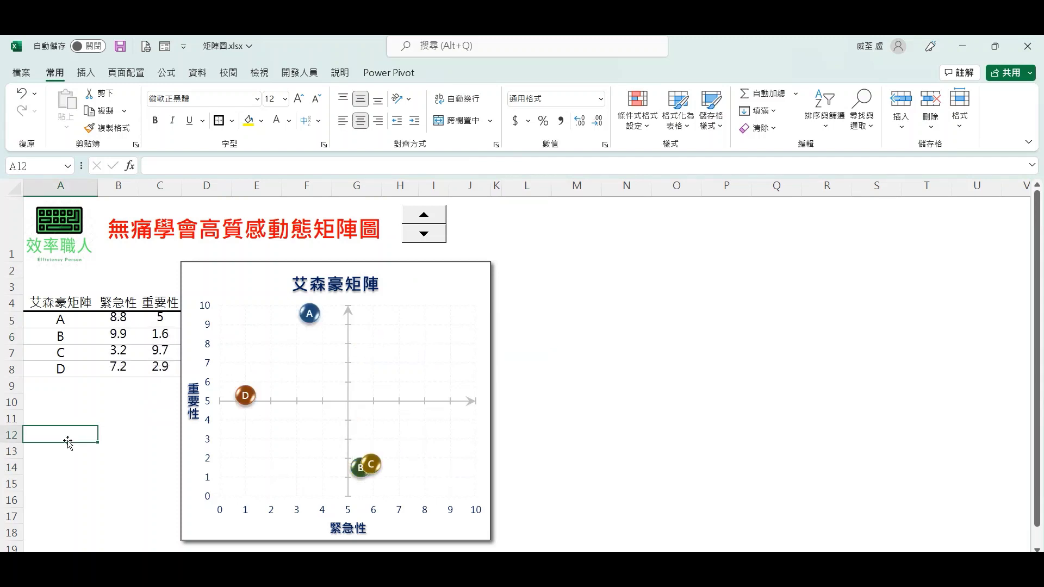
pyautogui.press('F9')
pyautogui.press('F9')
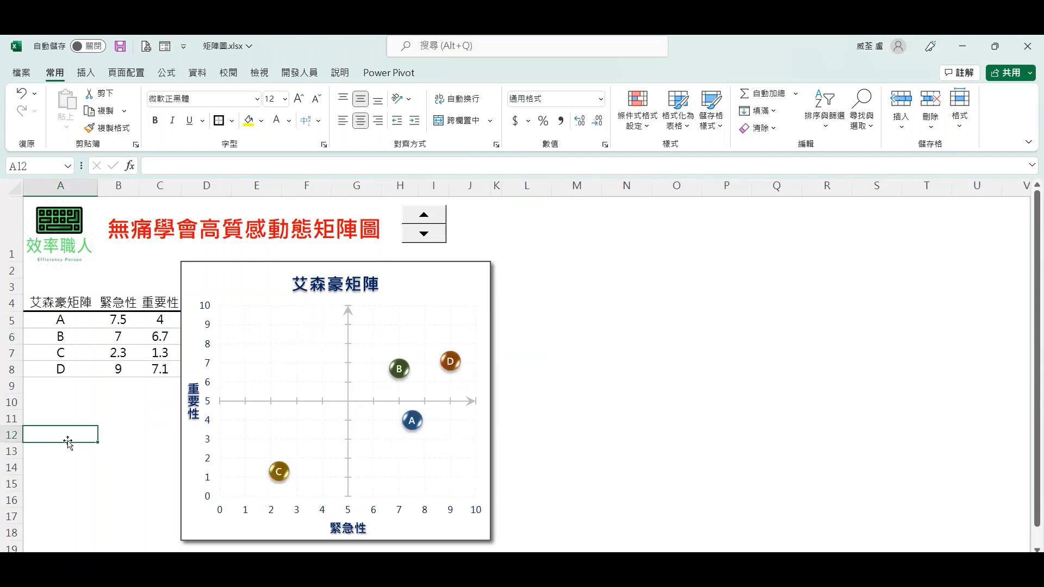
# Step: Shrink the finished 艾森豪矩陣 chart into columns A to C below the data table, clearing the black frame
pyautogui.click(283, 265)
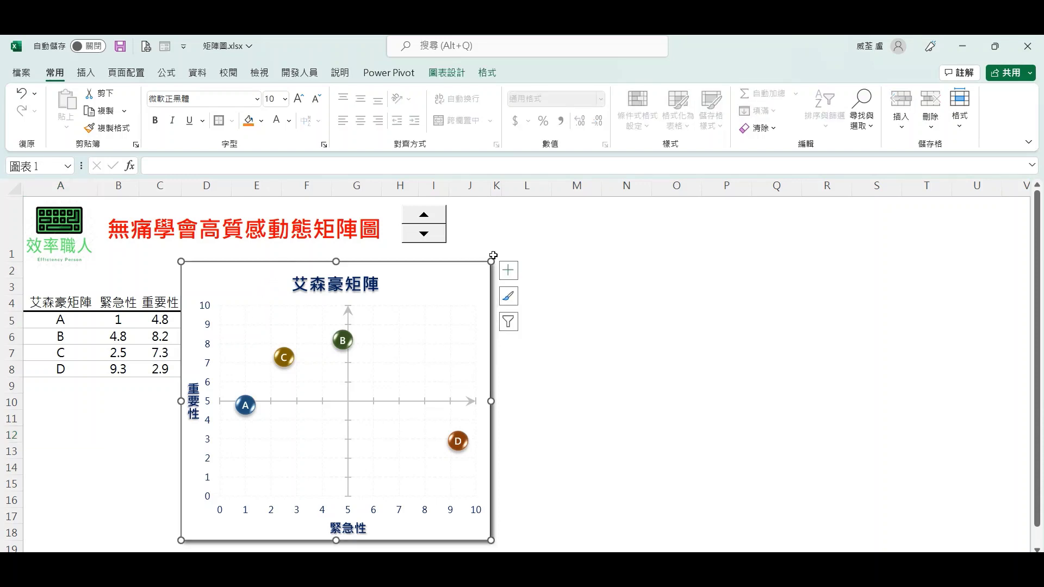
pyautogui.moveTo(491, 260); pyautogui.dragTo(126, 379)
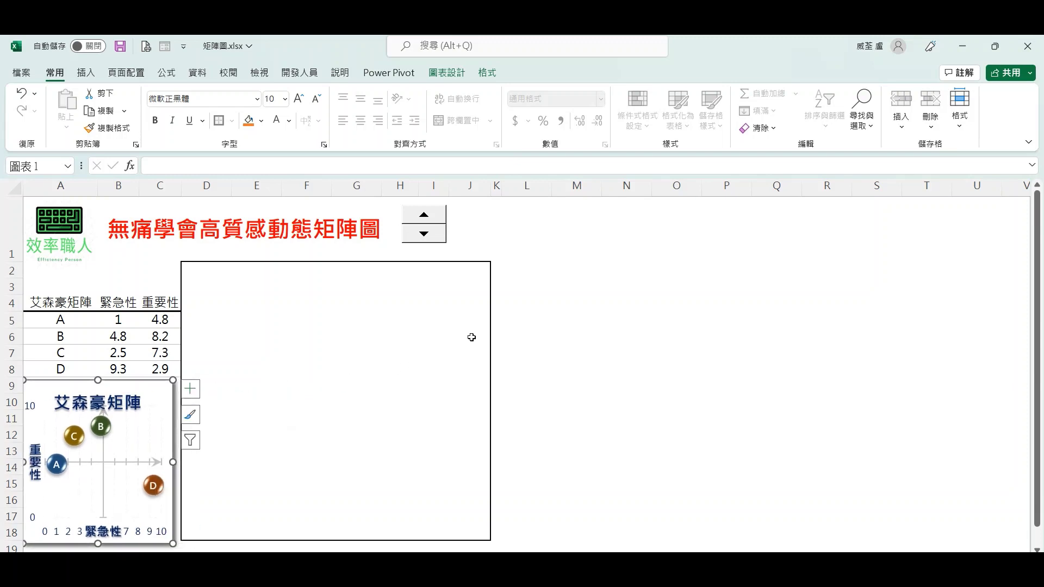
pyautogui.click(504, 296)
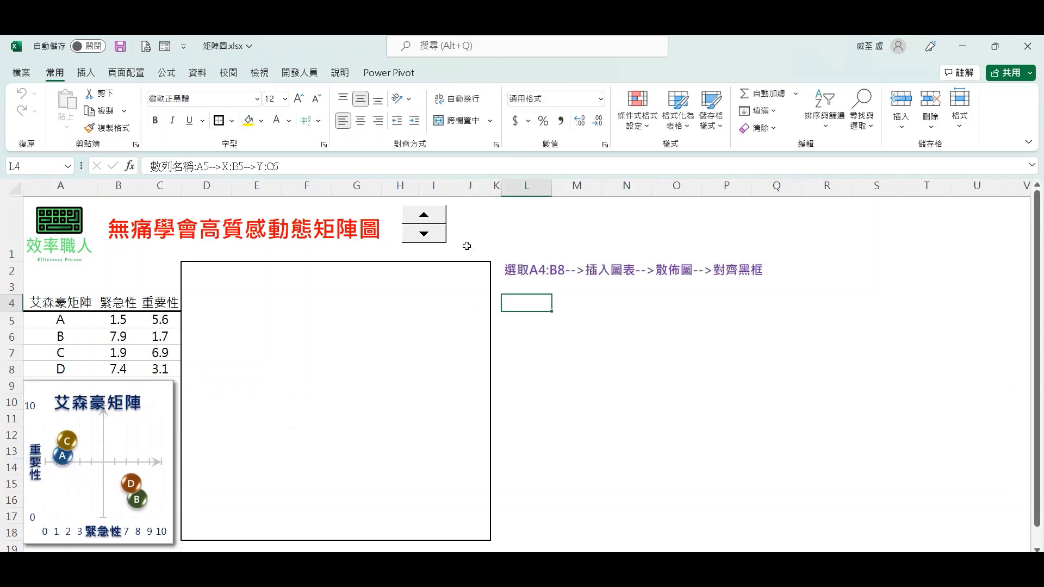
# Step: Insert a markers-only scatter chart from A4:B8 and resize it to fit the black frame
pyautogui.moveTo(499, 281); pyautogui.dragTo(708, 280)
pyautogui.moveTo(56, 299); pyautogui.dragTo(117, 370)
pyautogui.click(87, 73)
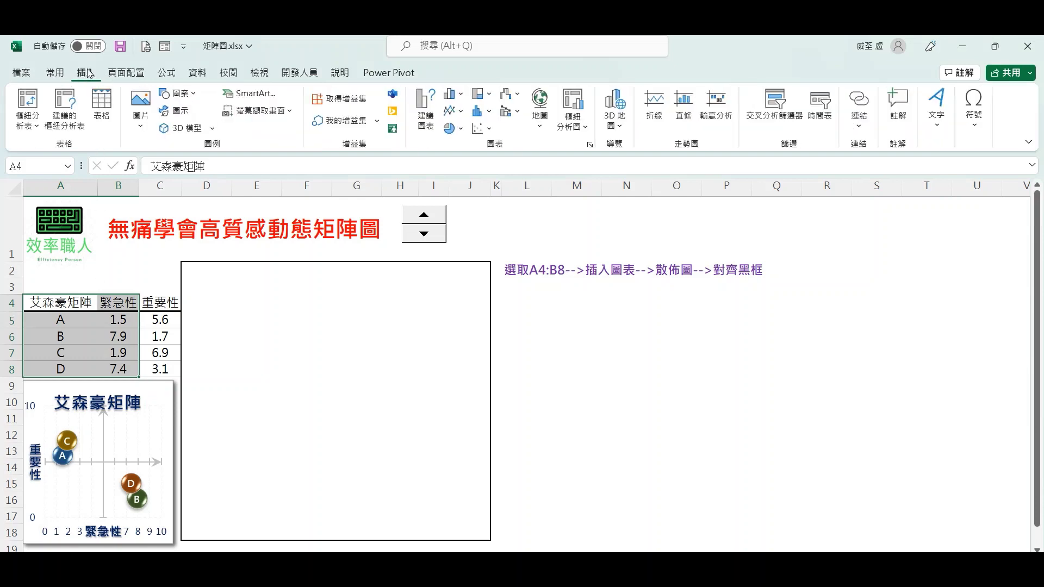
pyautogui.click(481, 129)
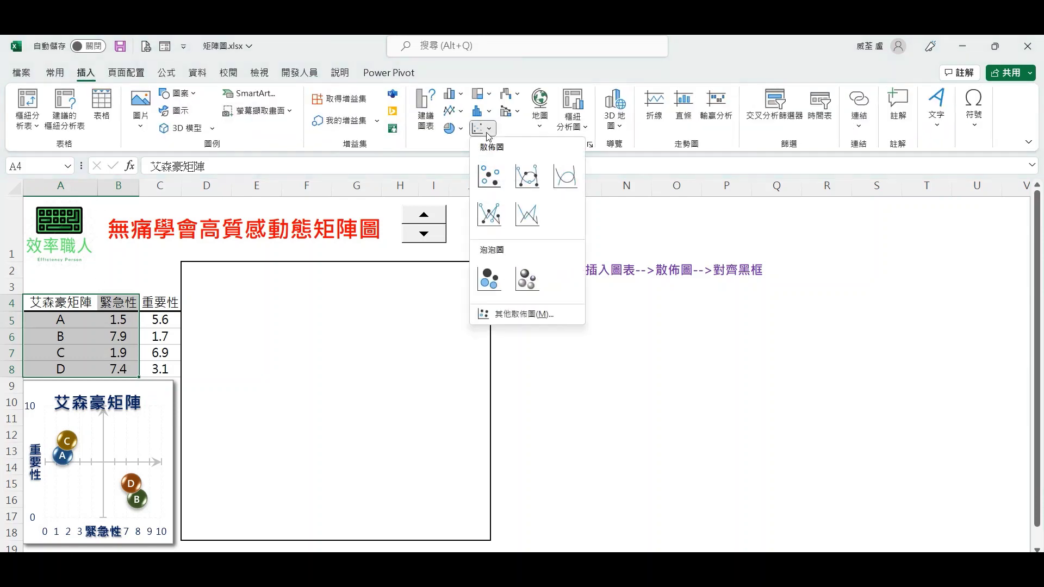
pyautogui.click(489, 177)
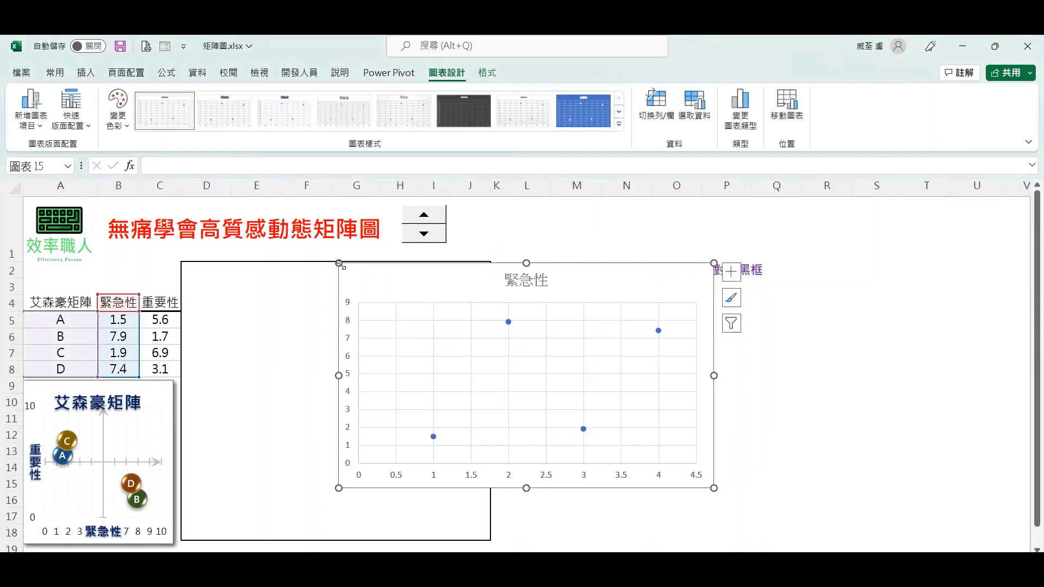
pyautogui.moveTo(338, 263); pyautogui.dragTo(181, 262)
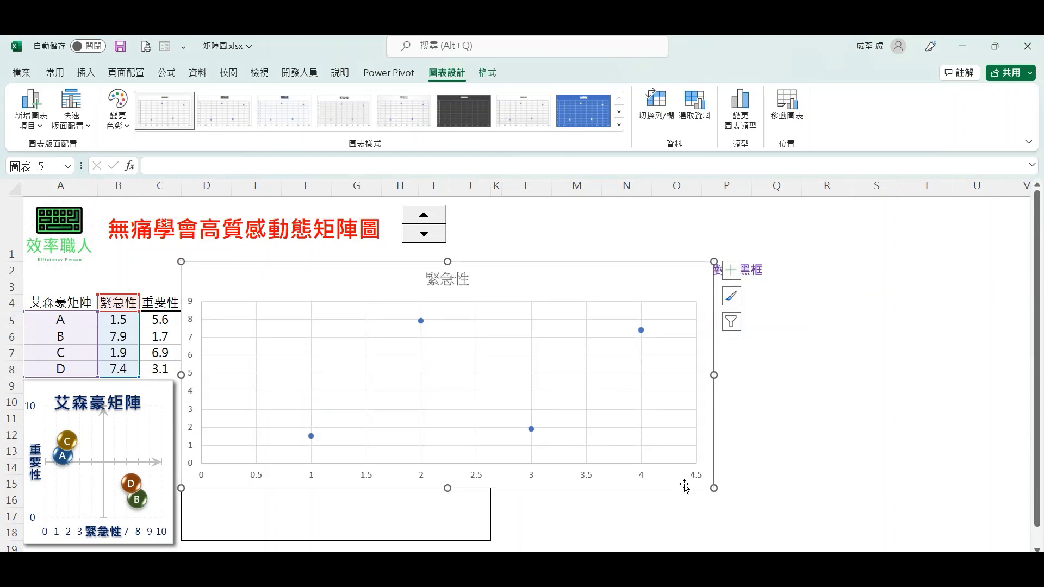
pyautogui.moveTo(713, 489); pyautogui.dragTo(490, 540)
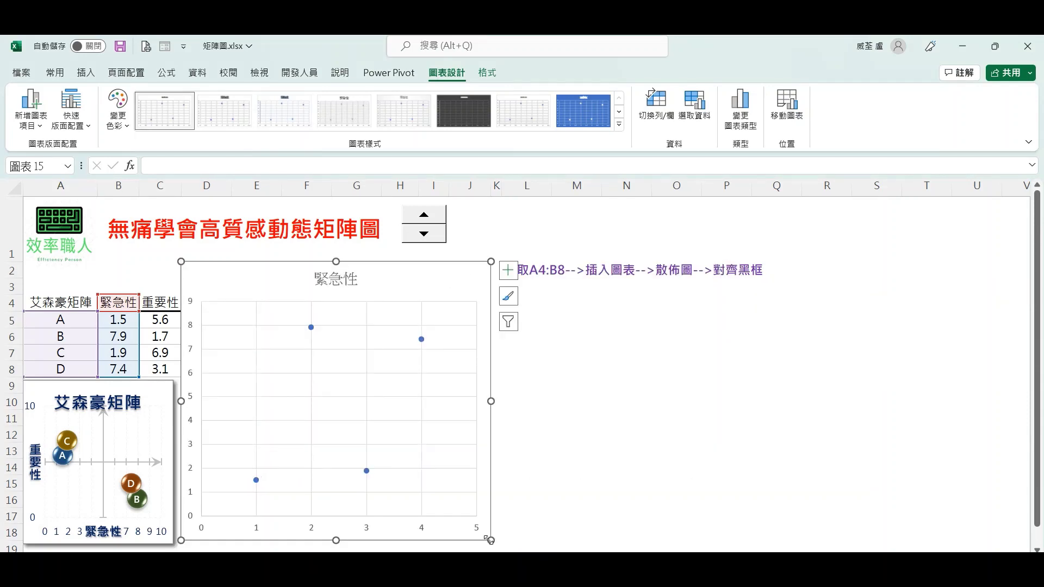
pyautogui.click(566, 469)
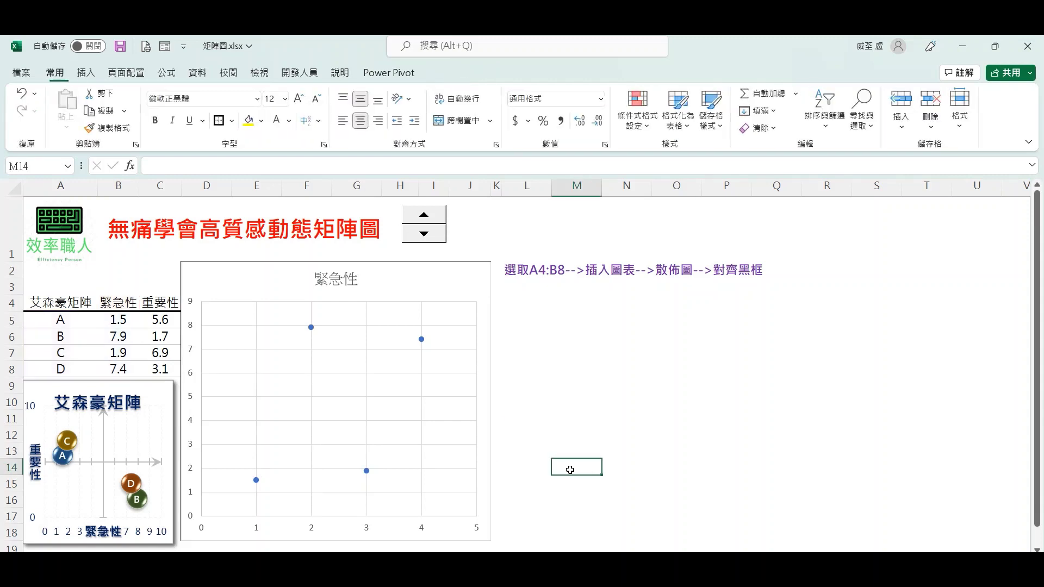
# Step: Advance the on-sheet instructions through the data-selection and series-reference notes, and select the new scatter chart
pyautogui.click(426, 215)
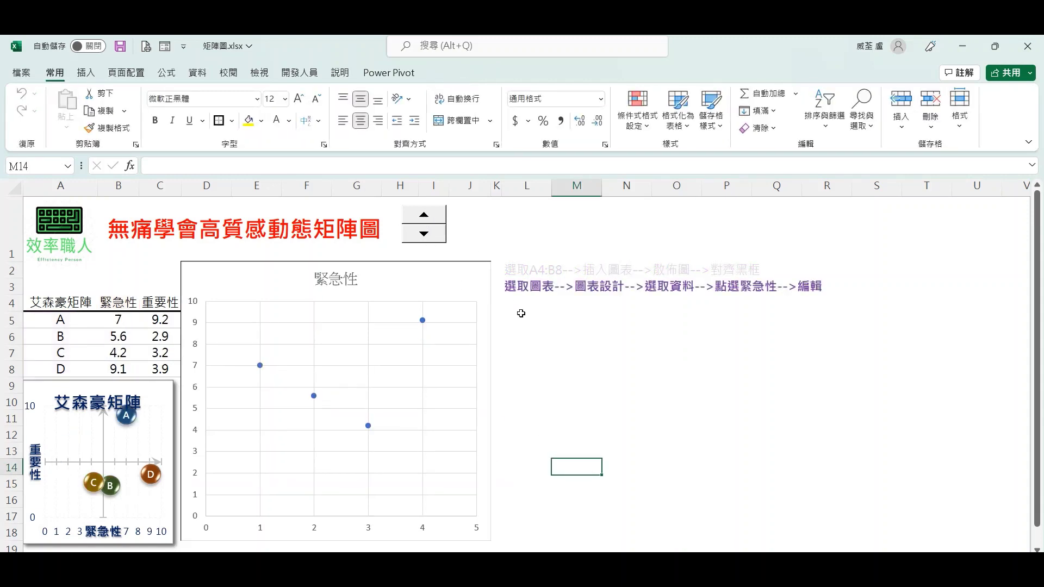
pyautogui.moveTo(497, 297); pyautogui.dragTo(561, 296)
pyautogui.click(484, 303)
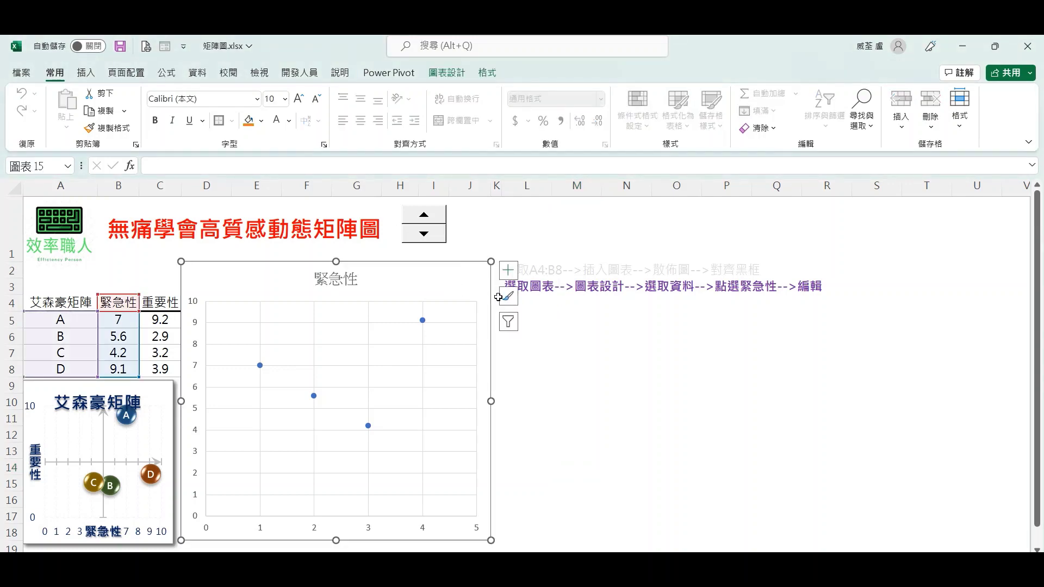
pyautogui.moveTo(571, 298); pyautogui.dragTo(609, 296)
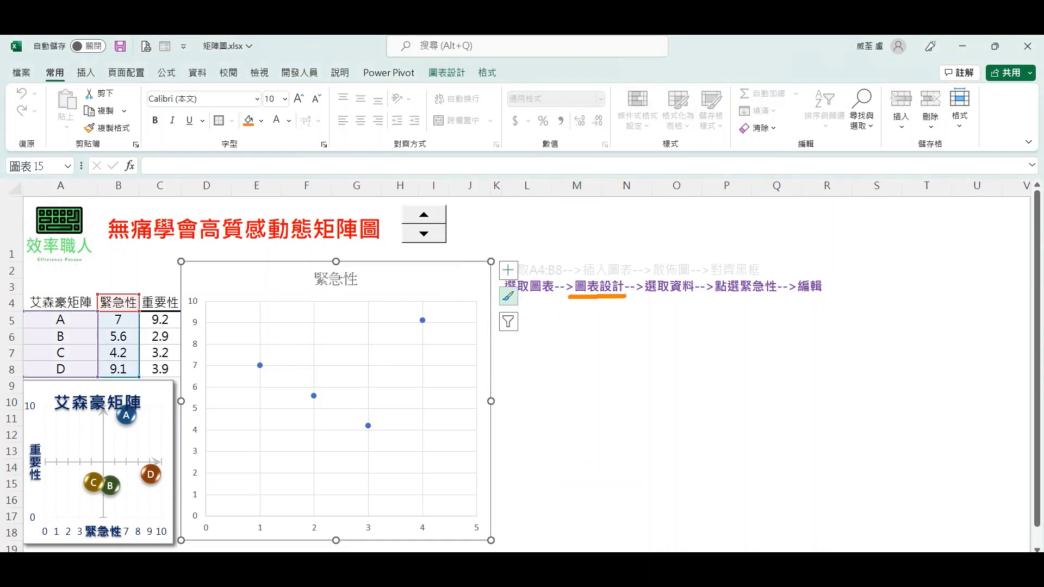
pyautogui.press('Escape')
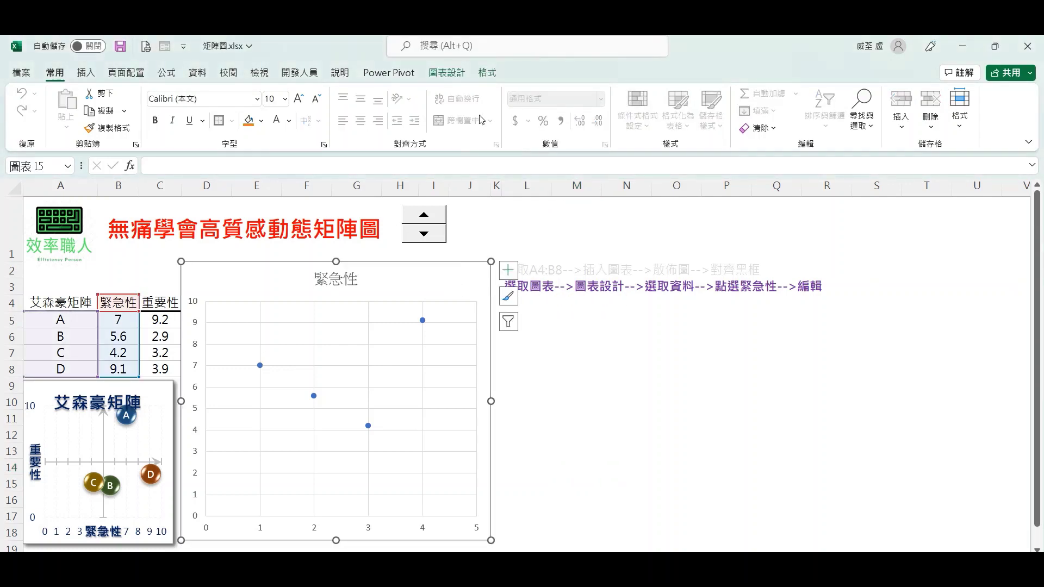
pyautogui.click(455, 77)
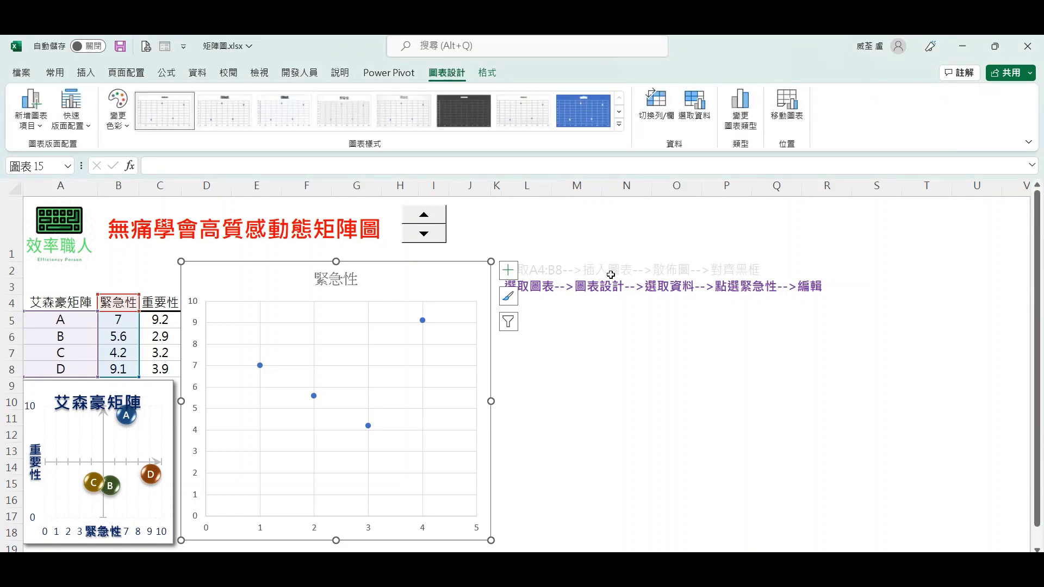
pyautogui.moveTo(631, 297); pyautogui.dragTo(689, 297)
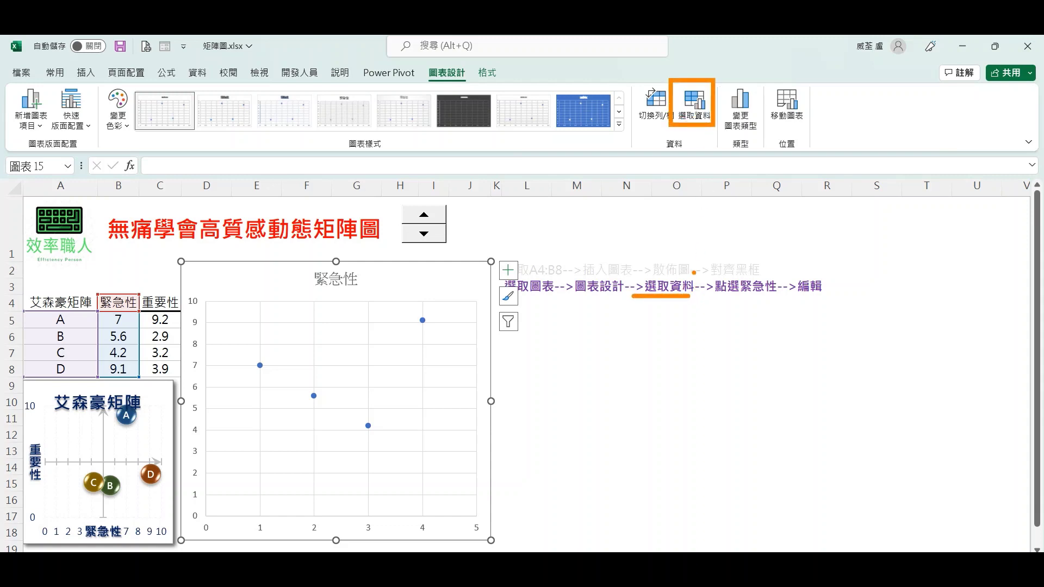
pyautogui.press('Escape')
pyautogui.click(428, 217)
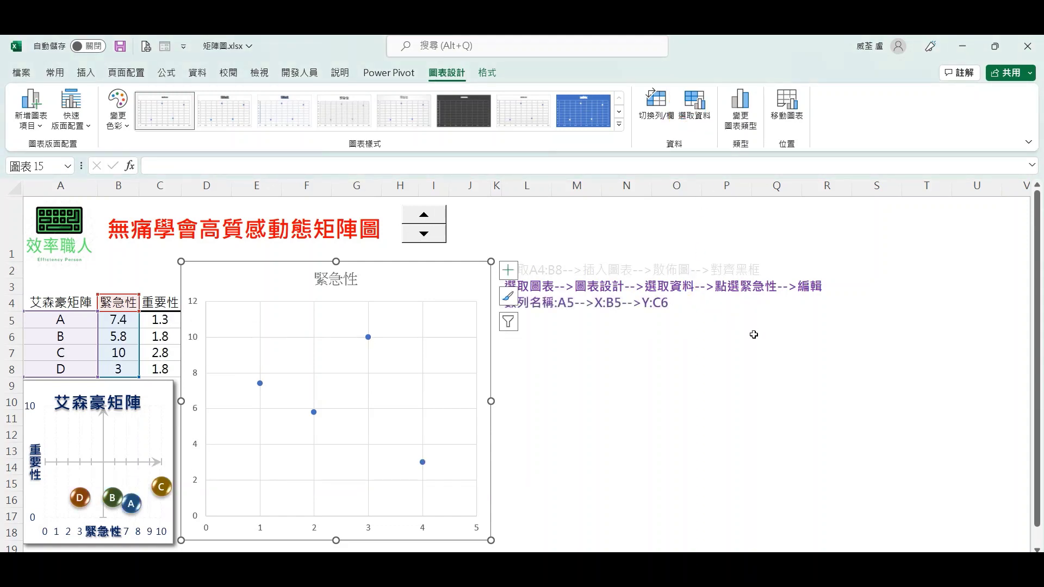
# Step: Edit the 緊急性 series in the scatter chart's data source and set its series name to cell A5
pyautogui.moveTo(706, 295); pyautogui.dragTo(784, 294)
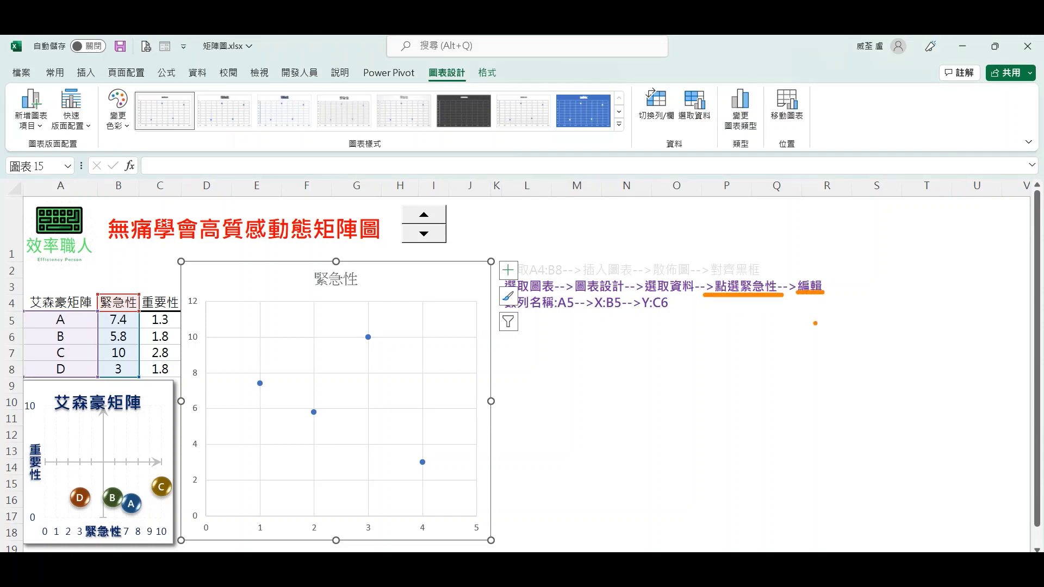
pyautogui.press('Escape')
pyautogui.click(694, 109)
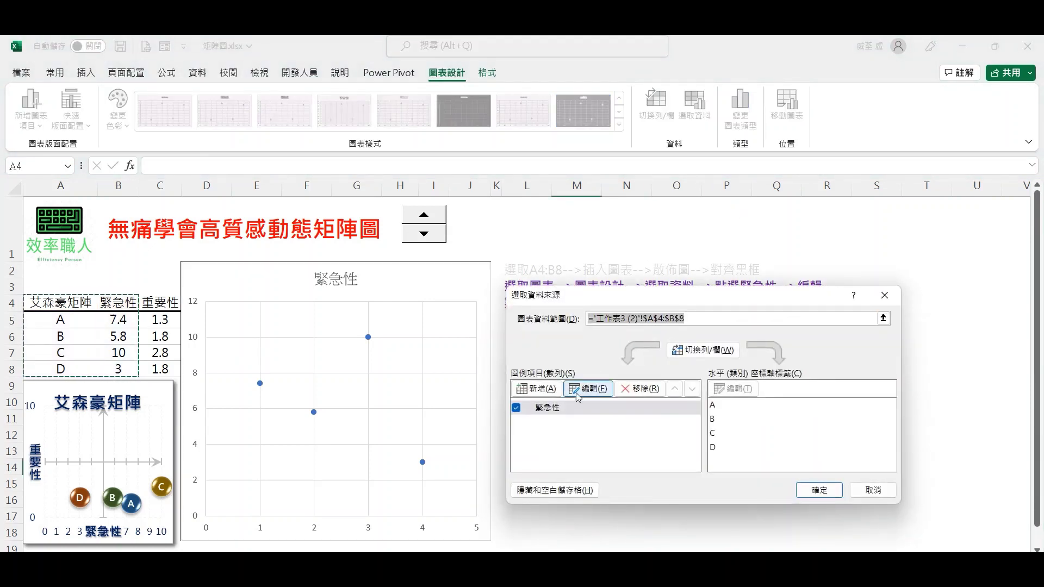
pyautogui.click(562, 409)
pyautogui.moveTo(726, 298); pyautogui.dragTo(735, 330)
pyautogui.click(596, 420)
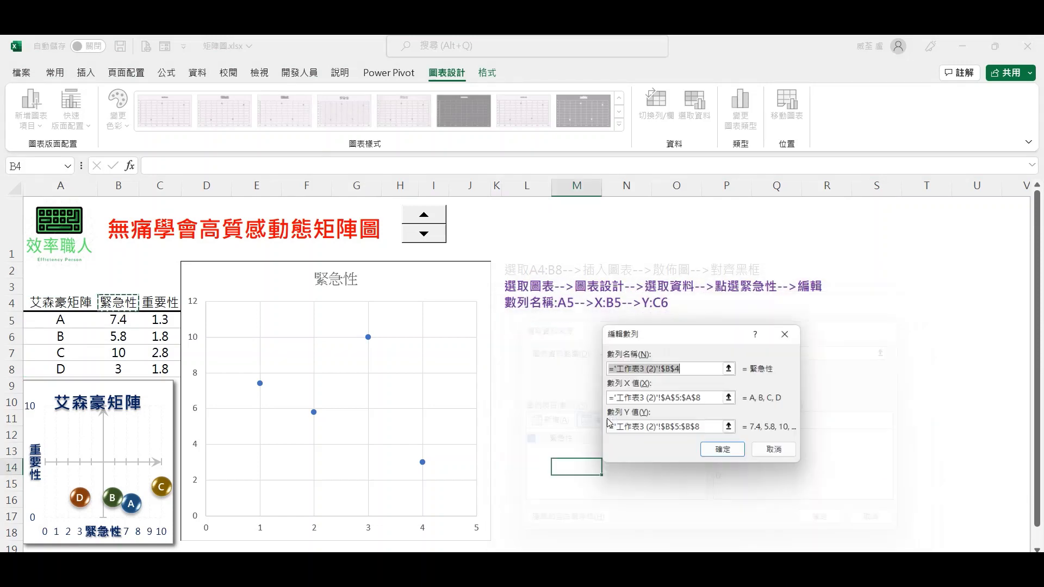
pyautogui.moveTo(632, 336); pyautogui.dragTo(591, 356)
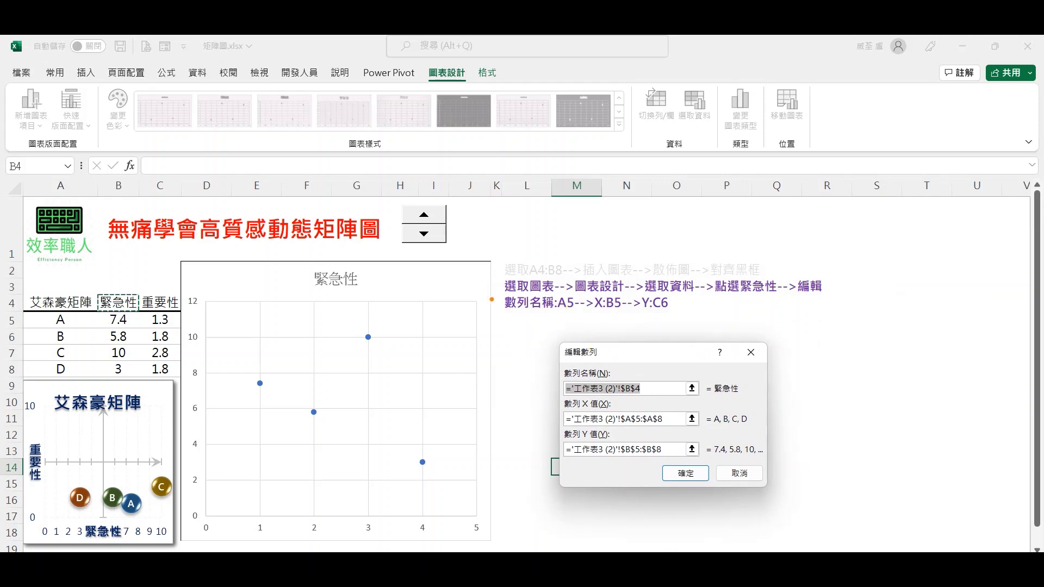
pyautogui.moveTo(501, 309); pyautogui.dragTo(576, 311)
pyautogui.moveTo(41, 314); pyautogui.dragTo(76, 328)
pyautogui.press('Escape')
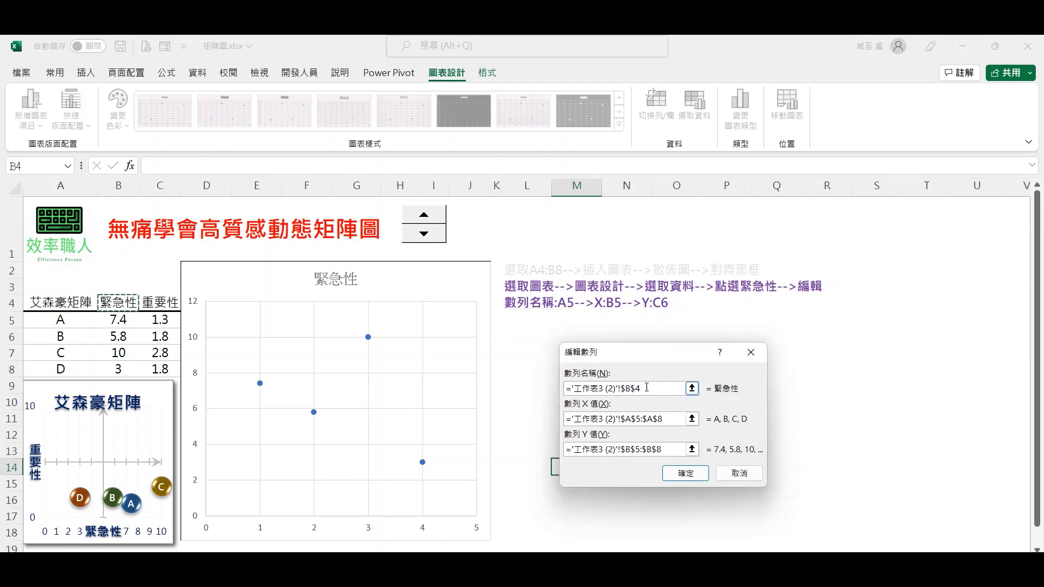
pyautogui.moveTo(645, 387); pyautogui.dragTo(544, 389)
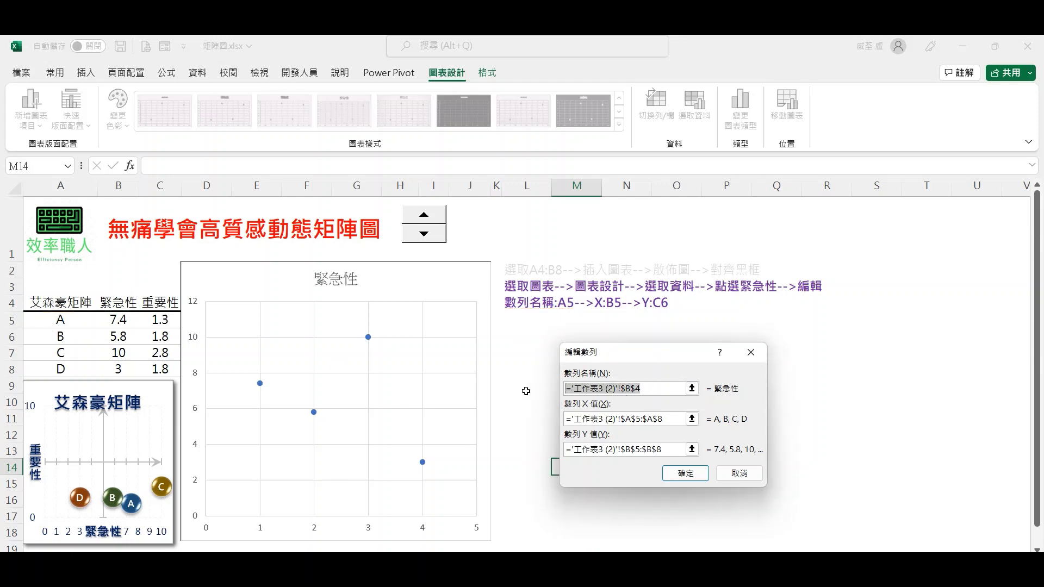
pyautogui.click(52, 322)
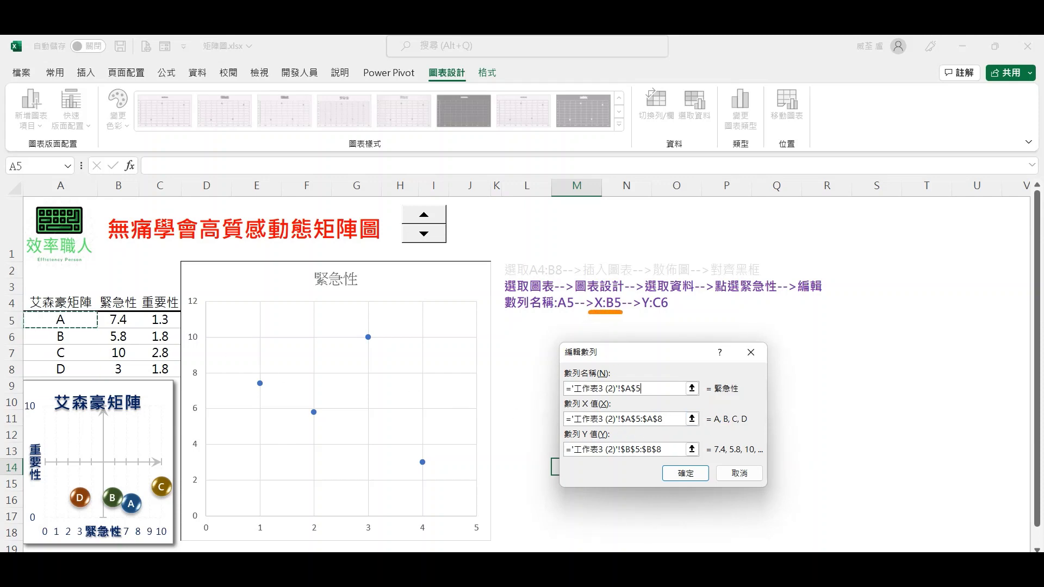
# Step: Set the series' X value to cell B5 and its Y value to C5, and apply the data source changes
pyautogui.moveTo(621, 312); pyautogui.dragTo(622, 312)
pyautogui.moveTo(95, 311); pyautogui.dragTo(132, 328)
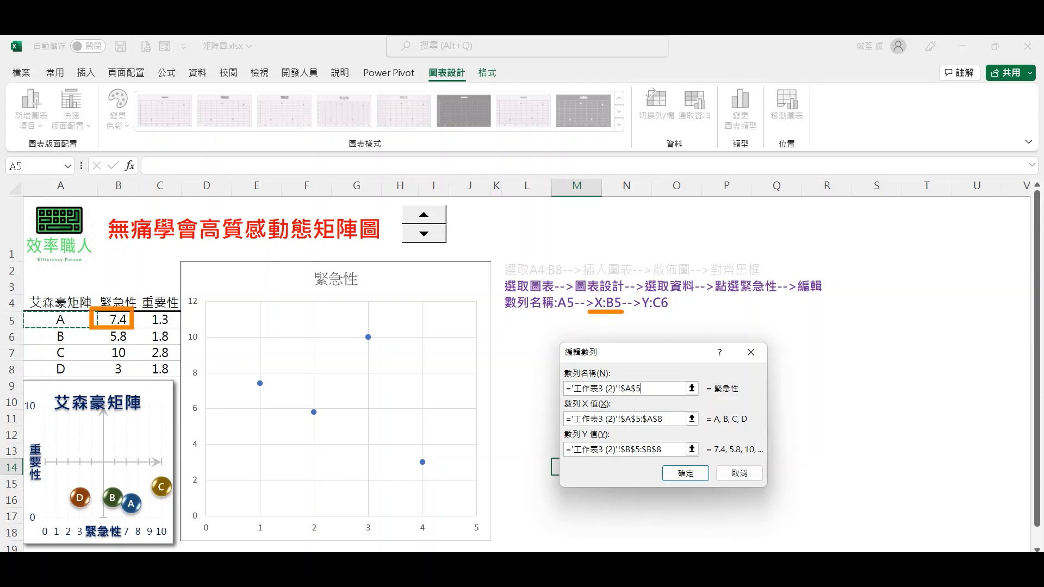
pyautogui.press('Tab')
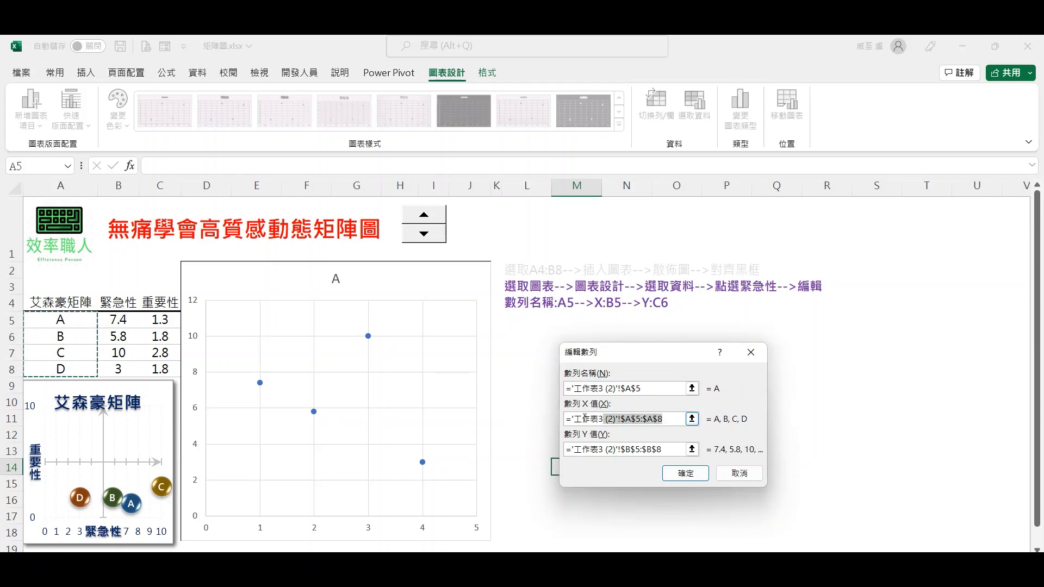
pyautogui.click(118, 320)
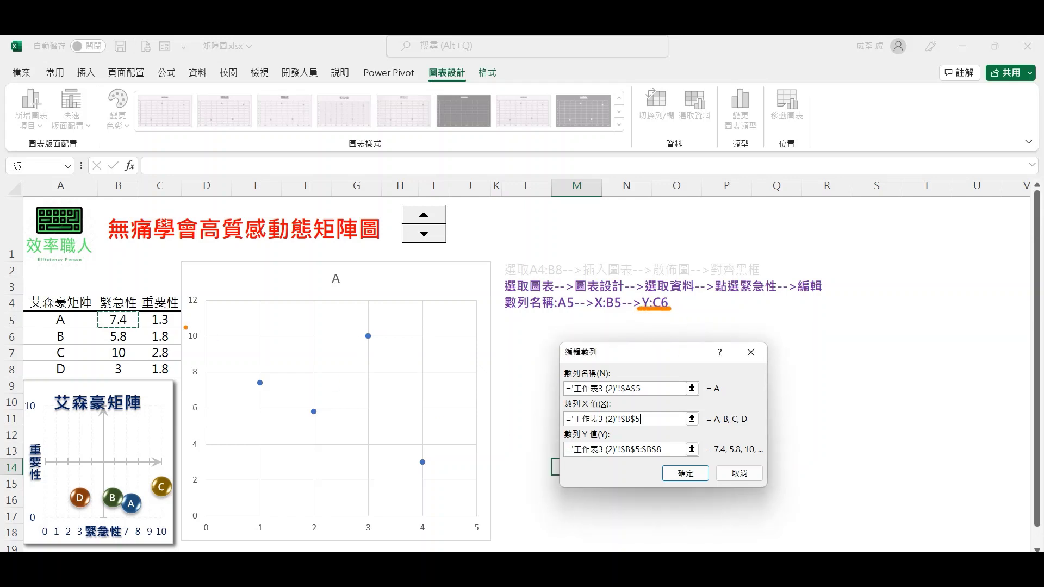
pyautogui.moveTo(145, 311); pyautogui.dragTo(177, 330)
pyautogui.press('Tab')
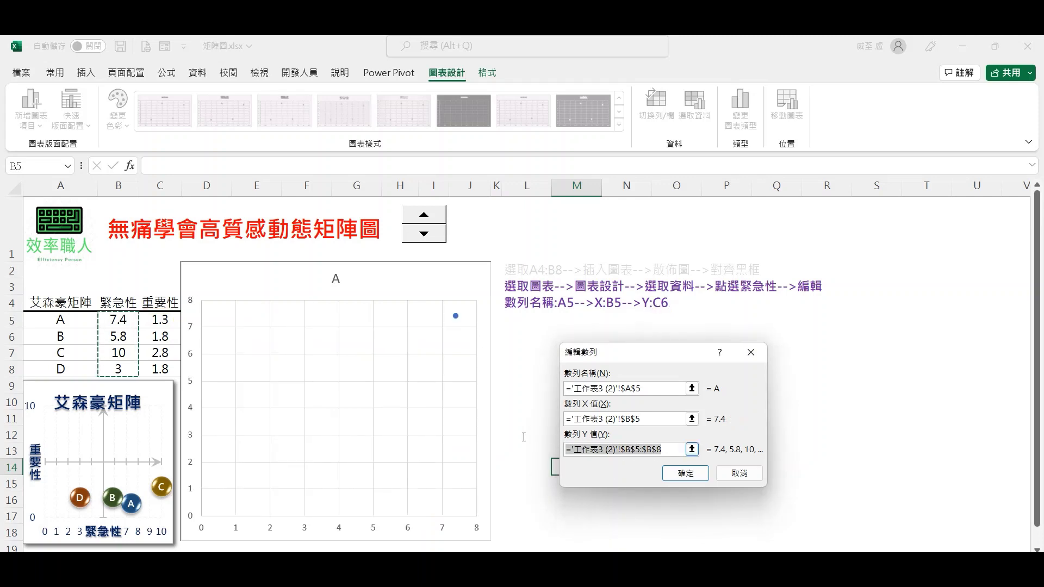
pyautogui.click(160, 320)
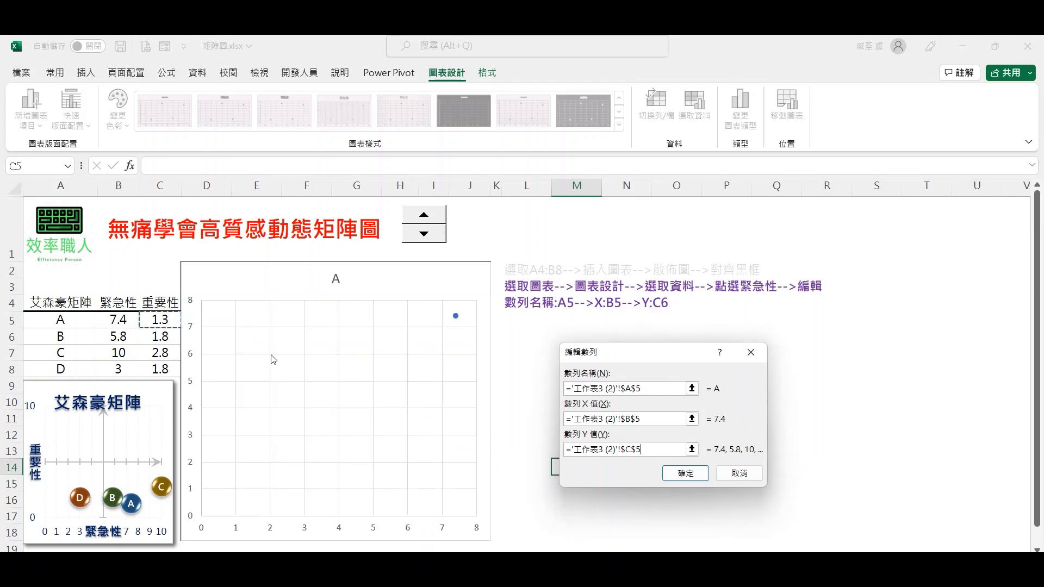
pyautogui.click(681, 474)
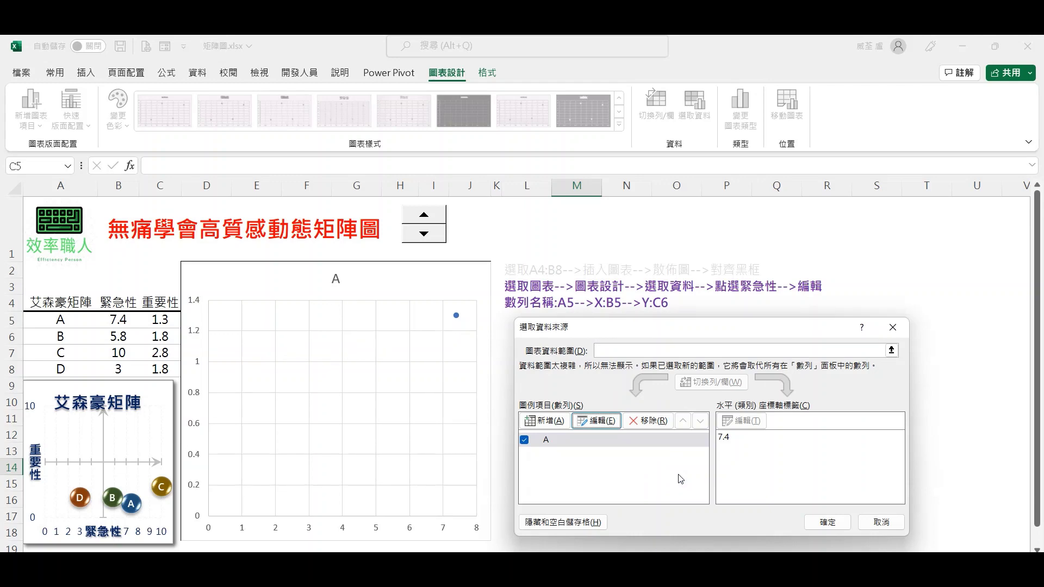
pyautogui.click(821, 522)
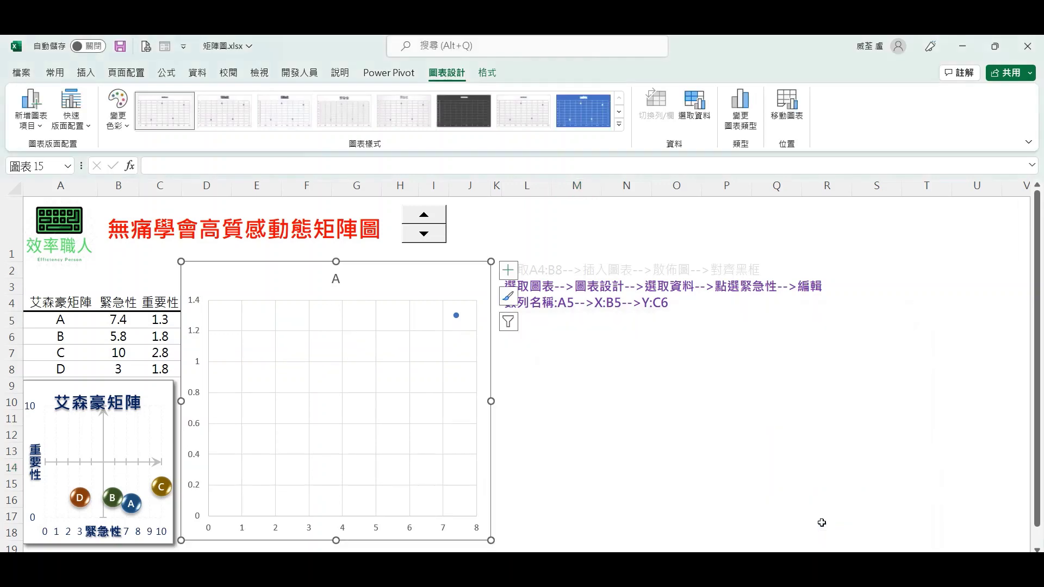
# Step: Deselect the chart and advance the on-sheet instructions to the note about adding series B, C and D
pyautogui.click(664, 430)
pyautogui.click(427, 218)
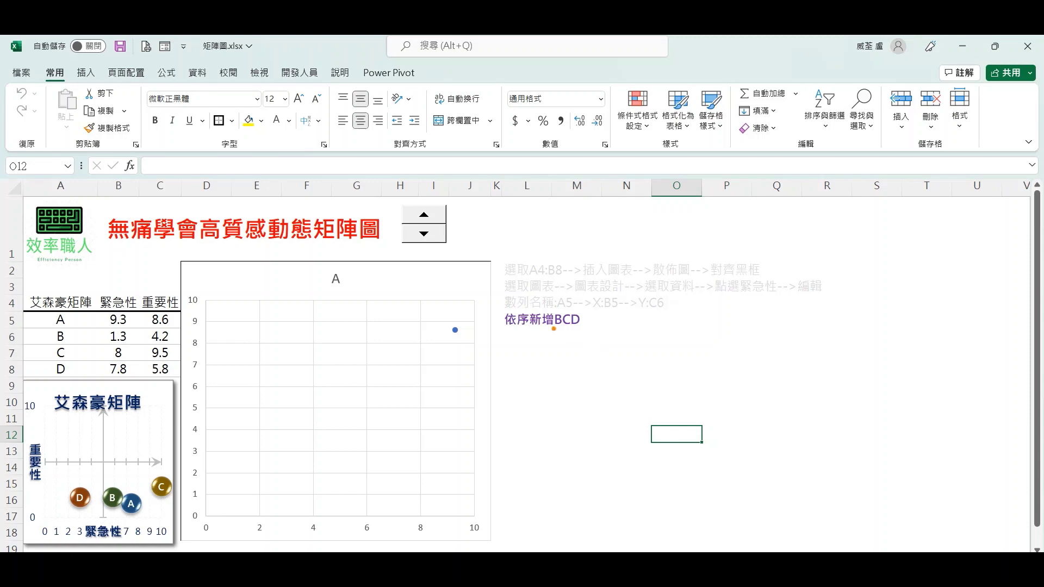
pyautogui.moveTo(494, 335); pyautogui.dragTo(580, 332)
pyautogui.press('Escape')
# Step: Add a new series to the scatter chart's data source and set its series name to cell A6
pyautogui.click(463, 271)
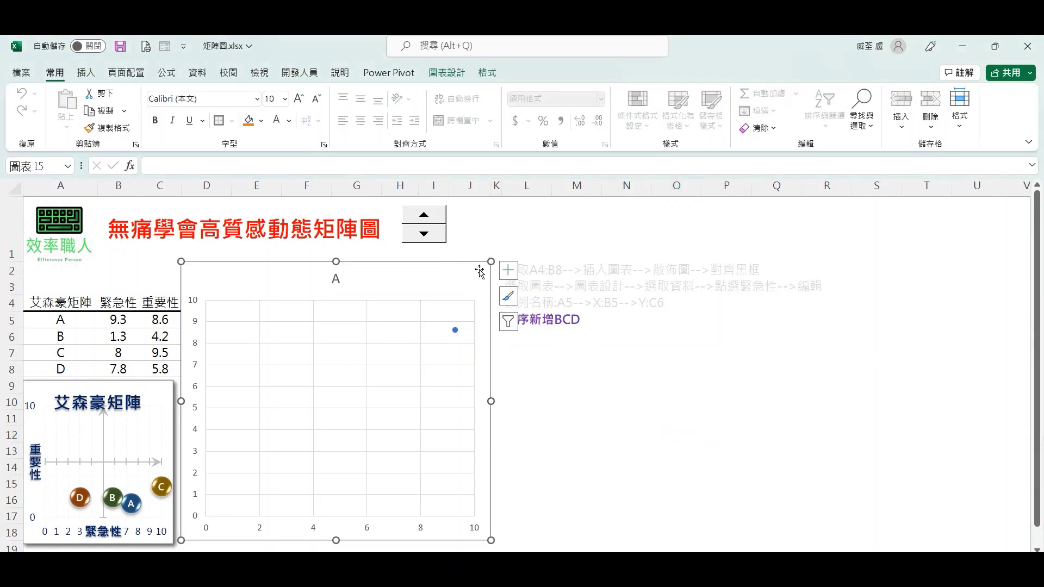
pyautogui.click(450, 73)
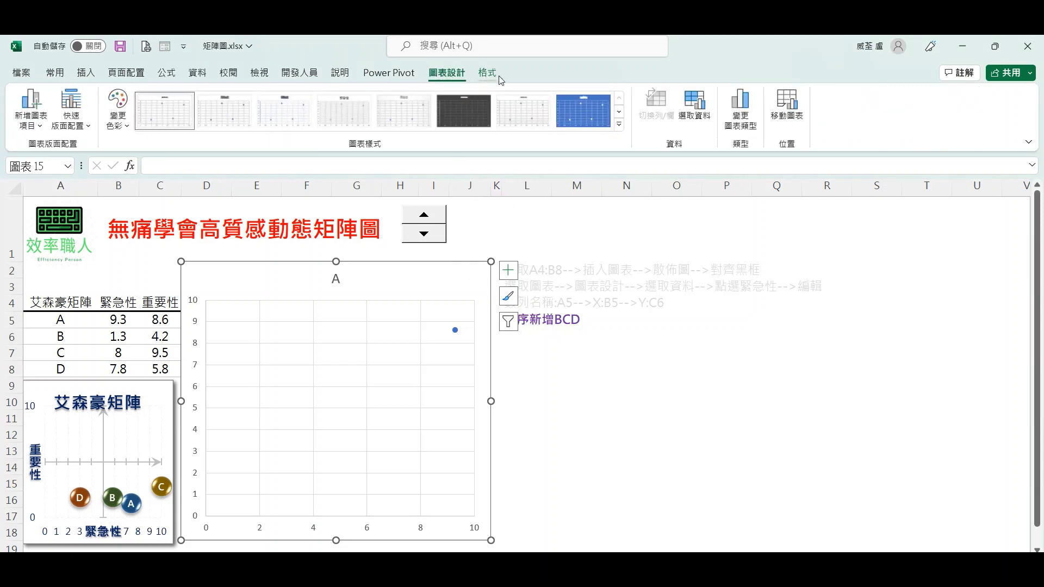
pyautogui.click(701, 112)
pyautogui.click(544, 420)
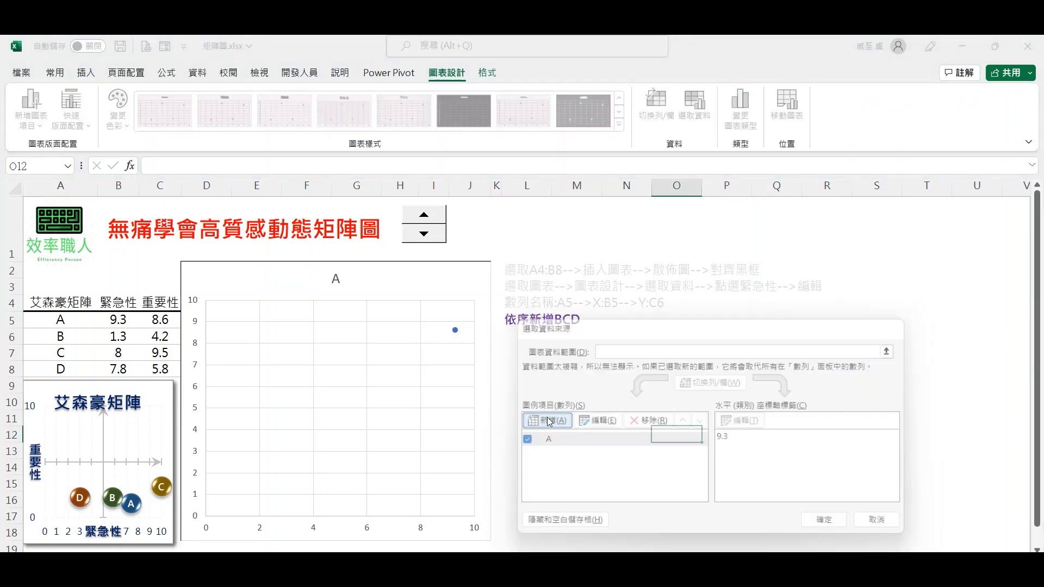
pyautogui.click(73, 341)
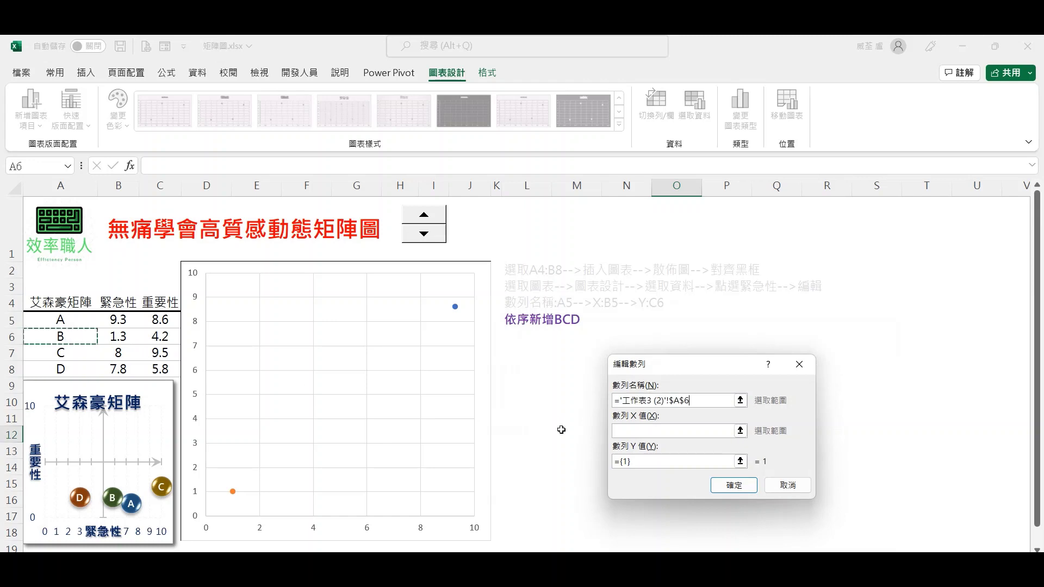
# Step: Set the new series' X value to cell B6 and its Y value to C6, and confirm the series
pyautogui.click(728, 431)
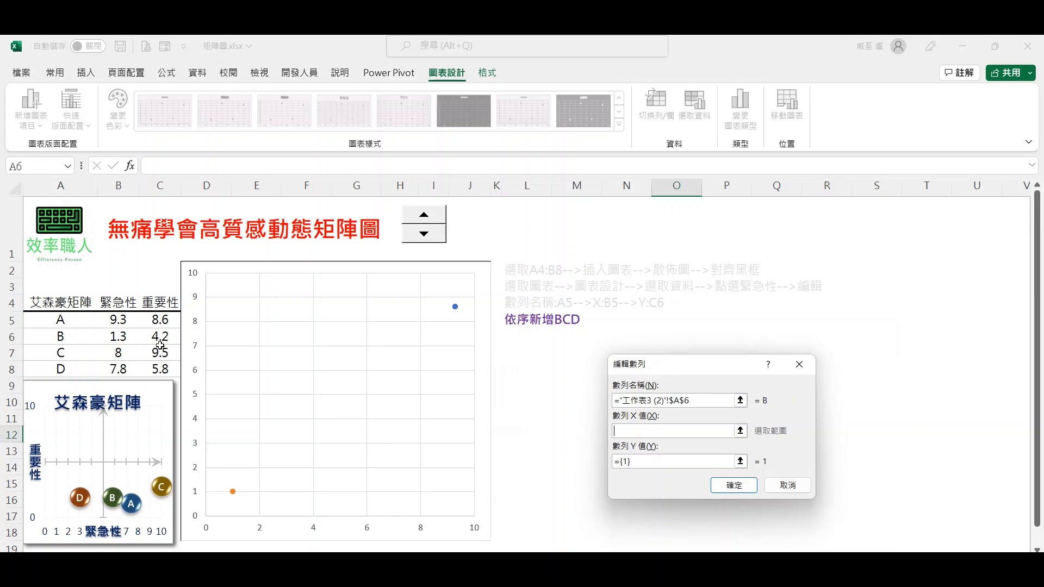
pyautogui.click(132, 333)
pyautogui.moveTo(728, 462); pyautogui.dragTo(536, 461)
pyautogui.press('BackSpace')
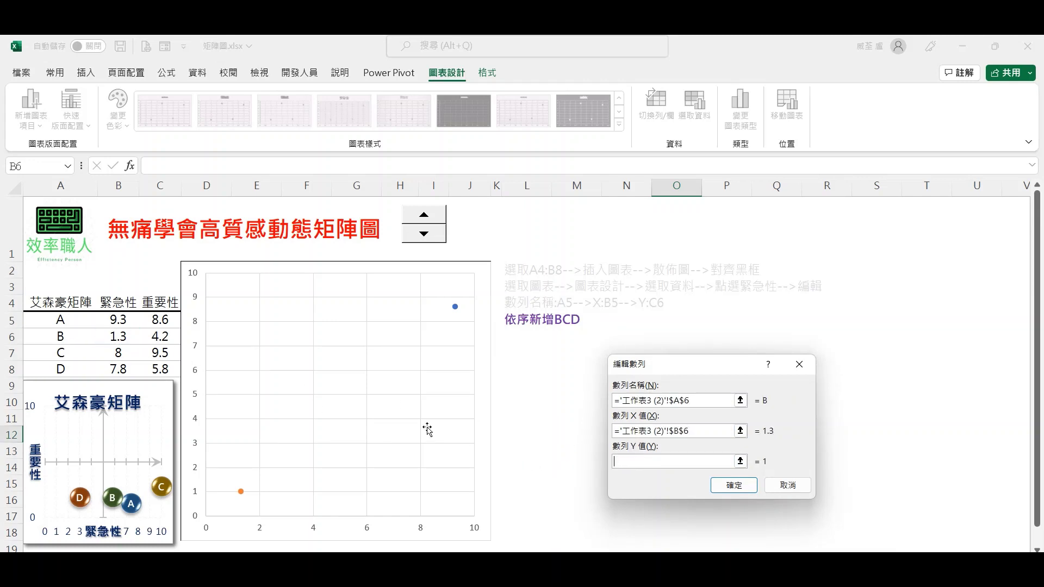
pyautogui.click(162, 337)
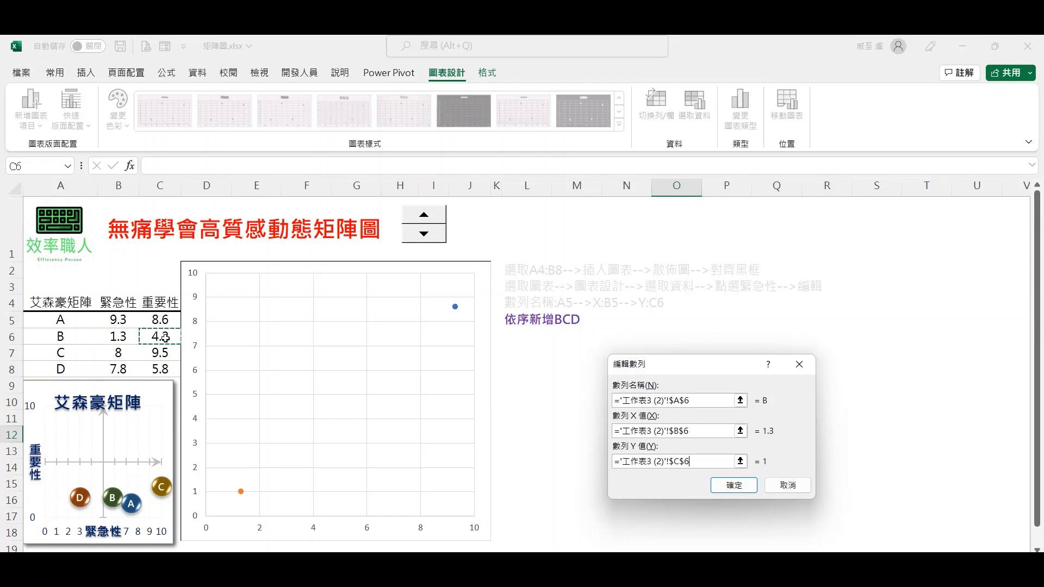
pyautogui.click(733, 485)
# Step: Add another series named from cell A7, with X value B7 and Y value C7
pyautogui.click(543, 420)
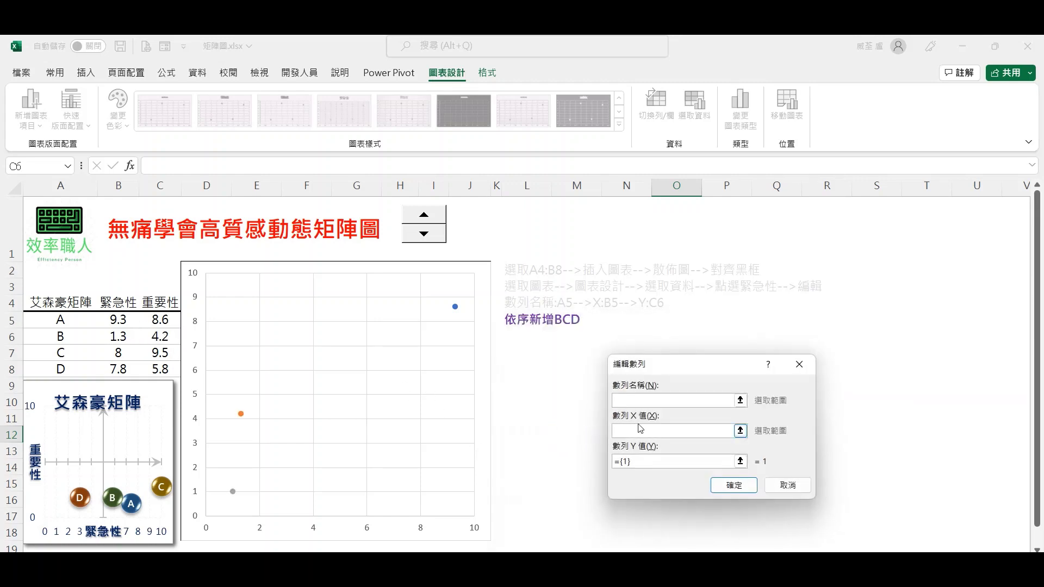
pyautogui.click(74, 356)
pyautogui.click(625, 431)
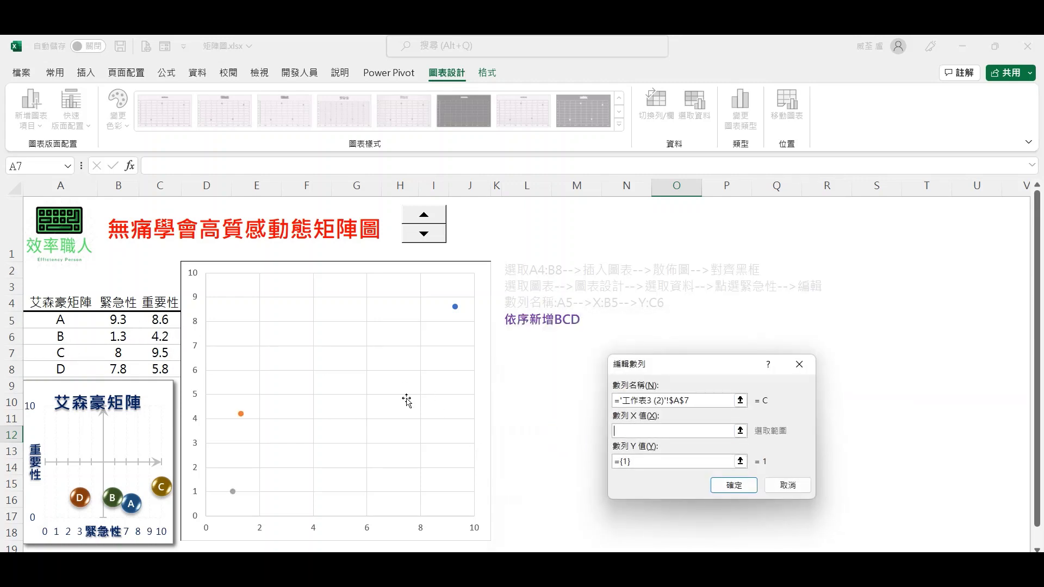
pyautogui.click(106, 350)
pyautogui.press('Tab')
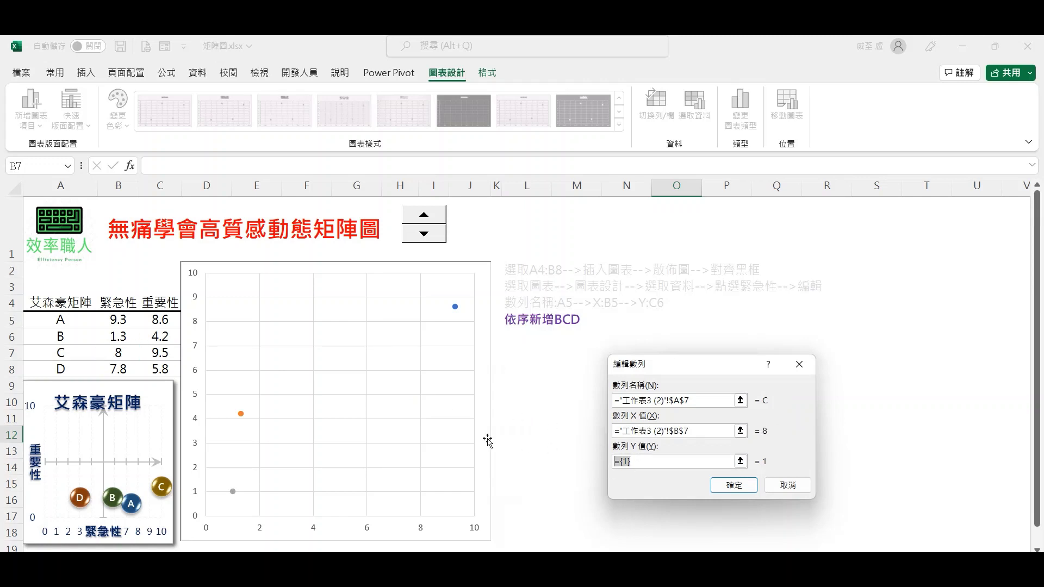
pyautogui.click(152, 353)
pyautogui.click(734, 485)
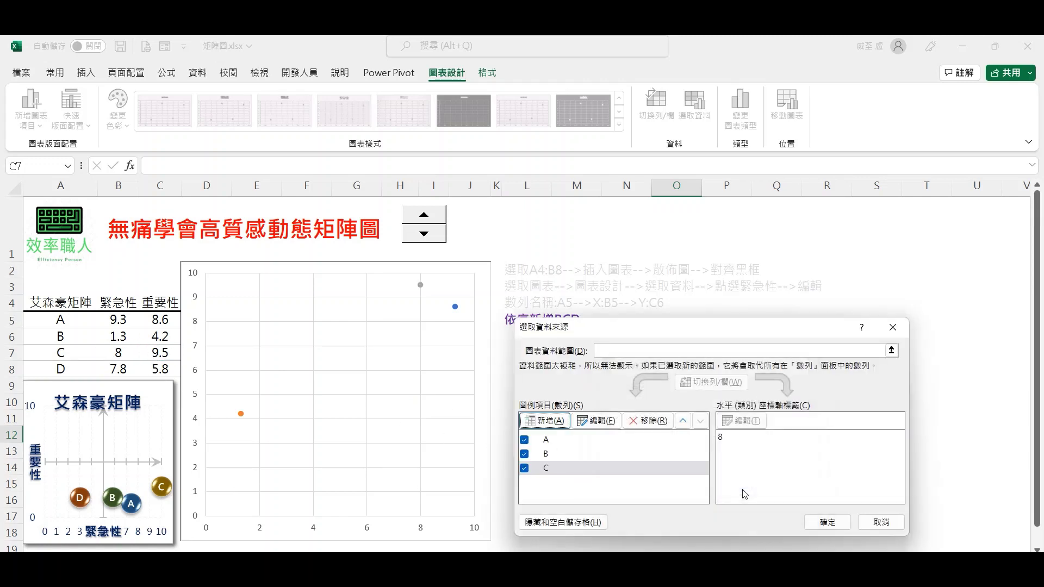
# Step: Add a series named from cell A8, with X value B8 and Y value C8, and apply the data source changes
pyautogui.click(545, 420)
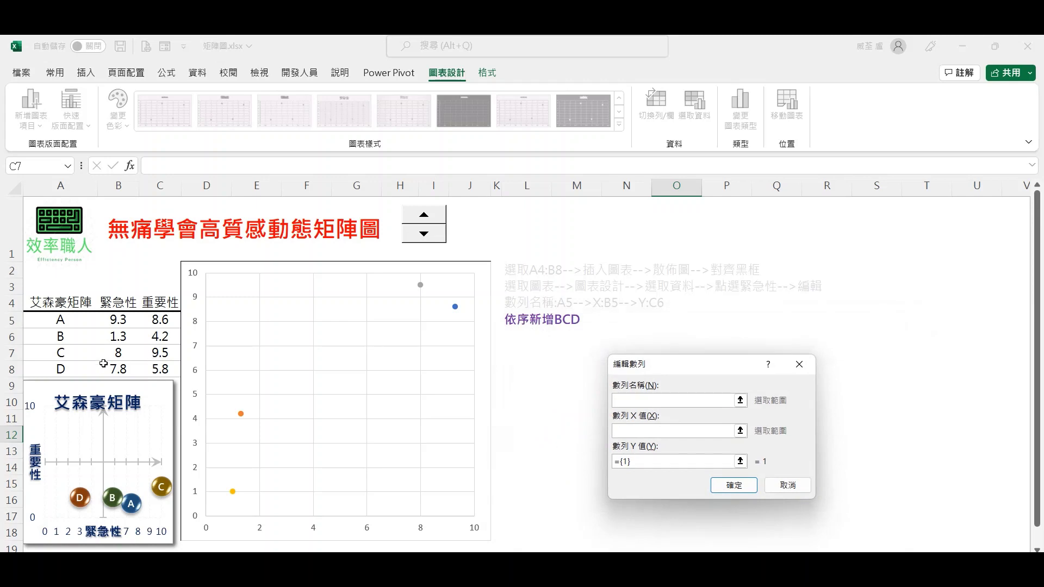
pyautogui.click(71, 368)
pyautogui.click(617, 431)
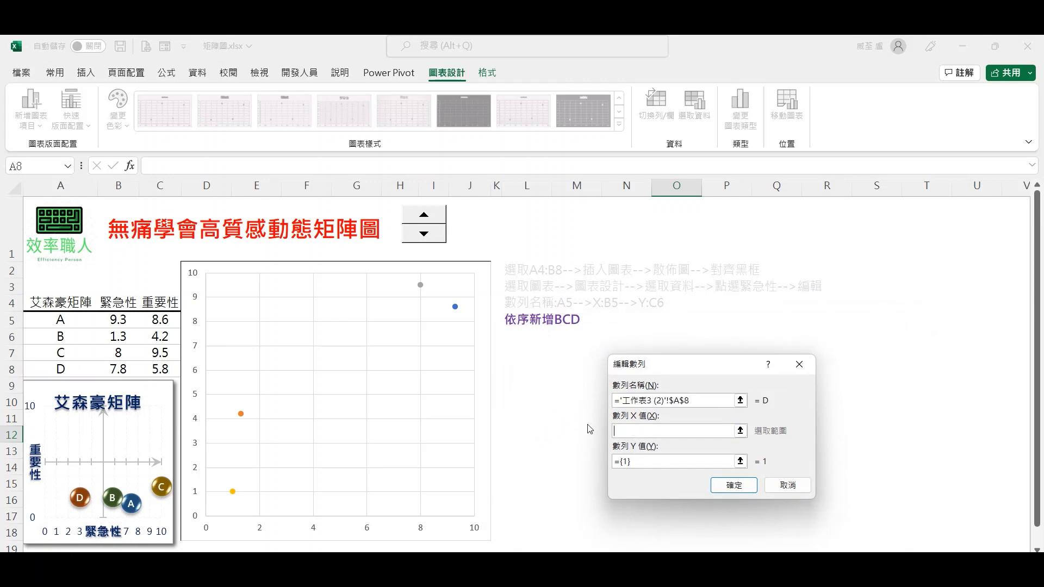
pyautogui.click(126, 369)
pyautogui.press('Tab')
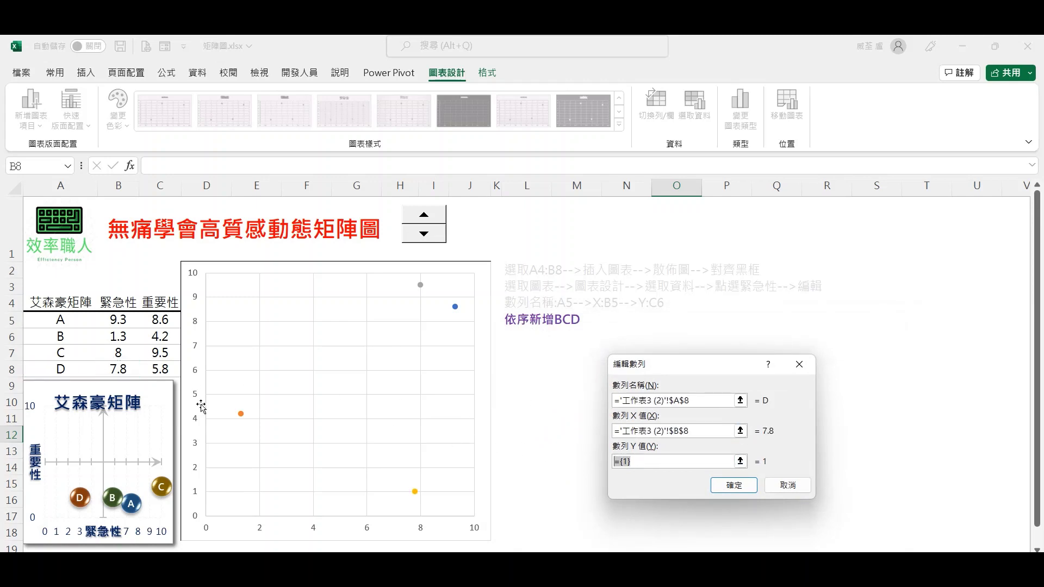
pyautogui.click(160, 375)
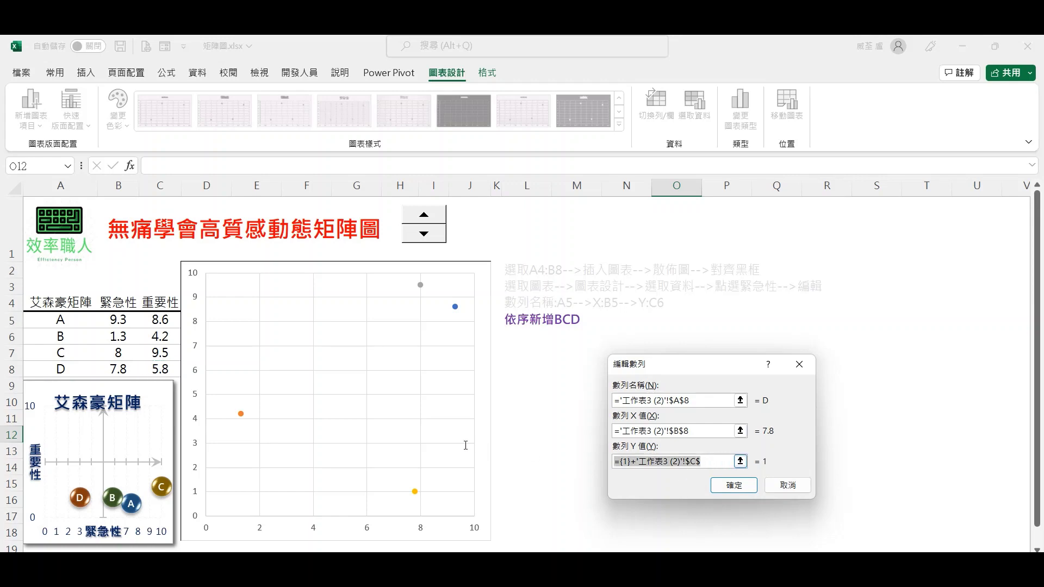
pyautogui.click(166, 366)
pyautogui.click(744, 488)
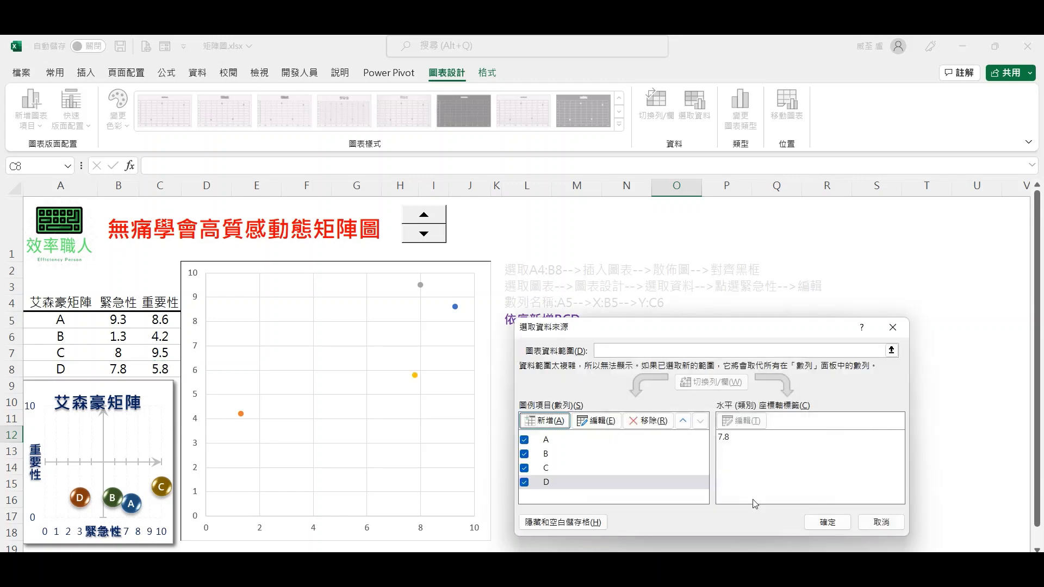
pyautogui.click(817, 522)
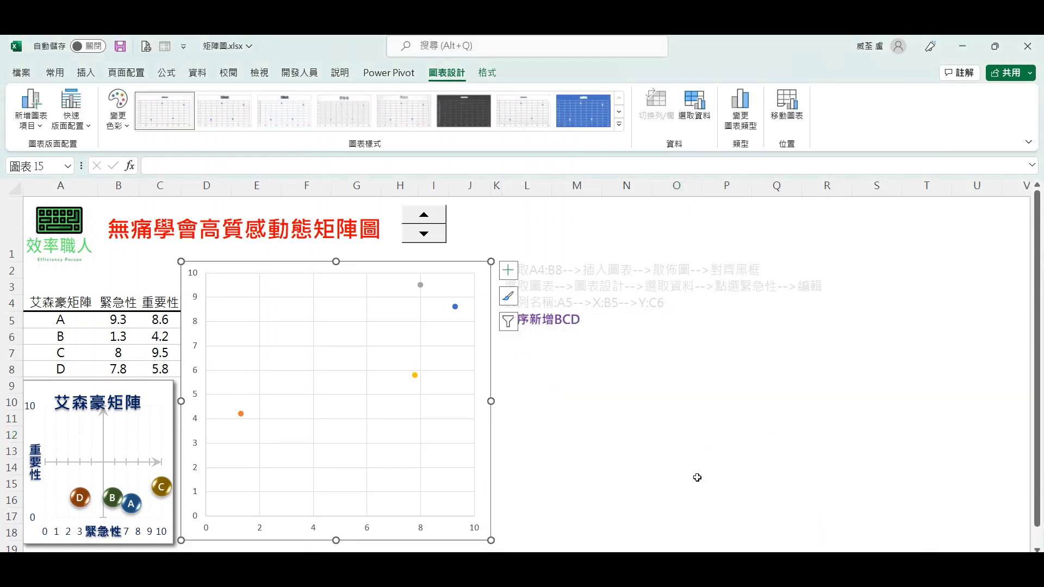
# Step: Advance the on-sheet instructions to the note on the horizontal axis bounds and major unit
pyautogui.click(680, 469)
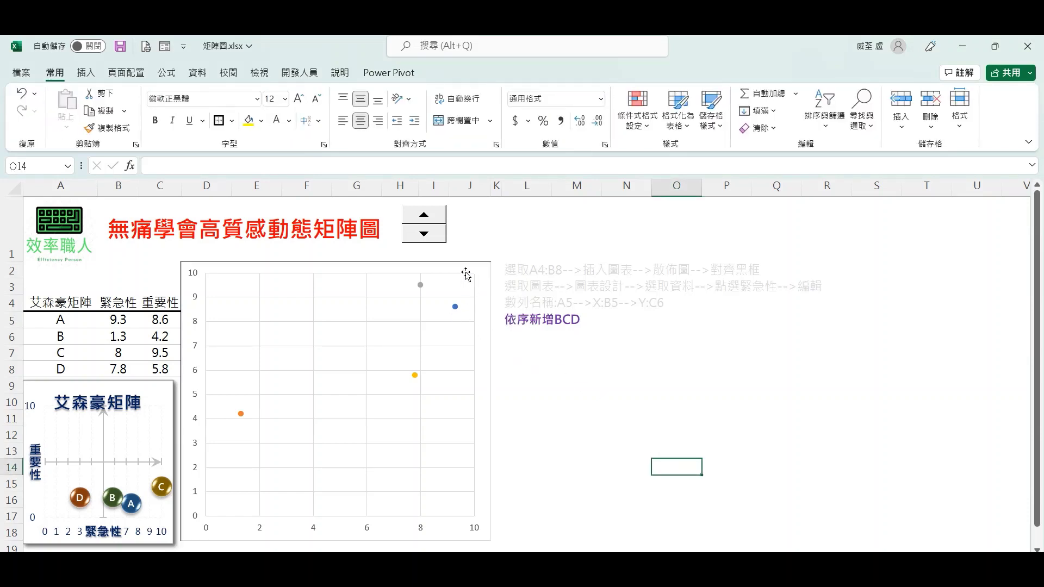
pyautogui.click(433, 221)
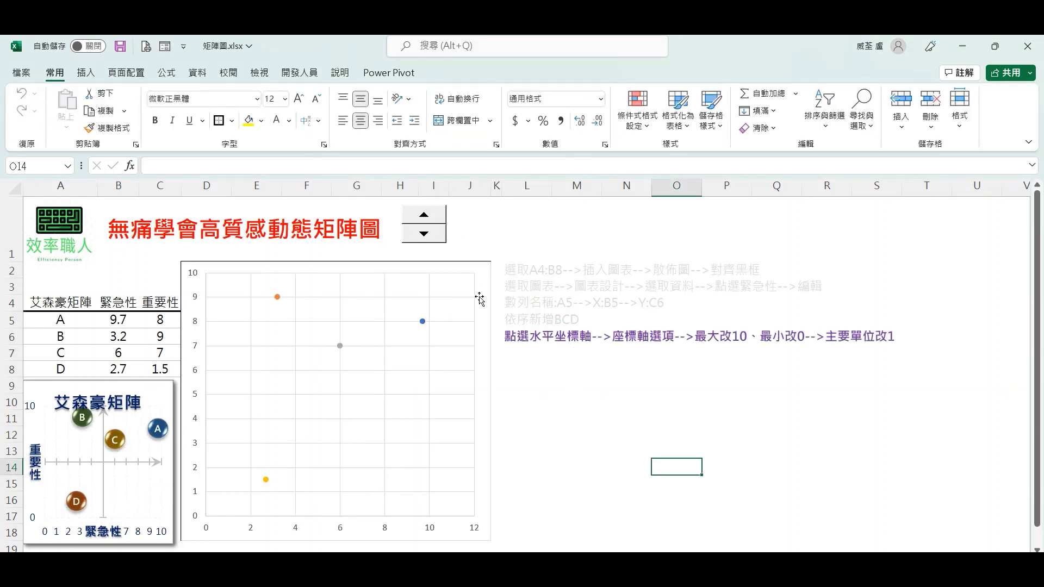
pyautogui.click(522, 353)
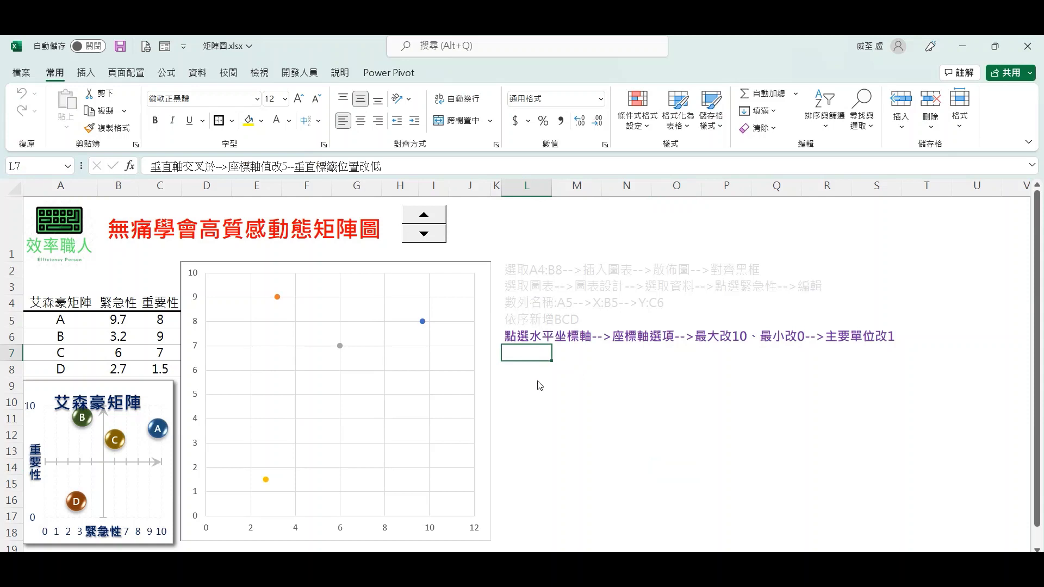
pyautogui.moveTo(504, 349); pyautogui.dragTo(598, 346)
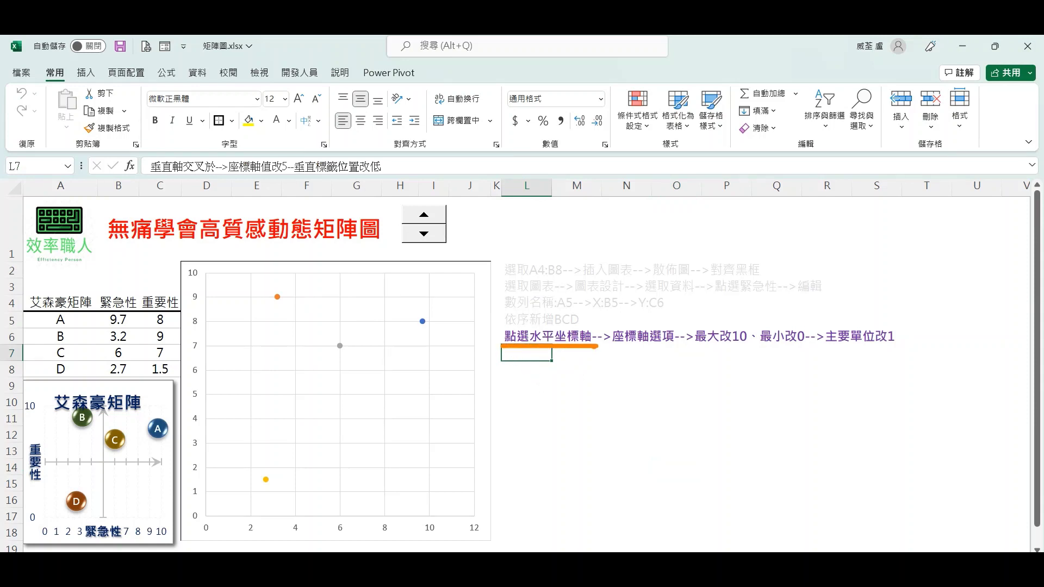
# Step: Open the axis format options for the scatter chart's horizontal axis
pyautogui.click(434, 532)
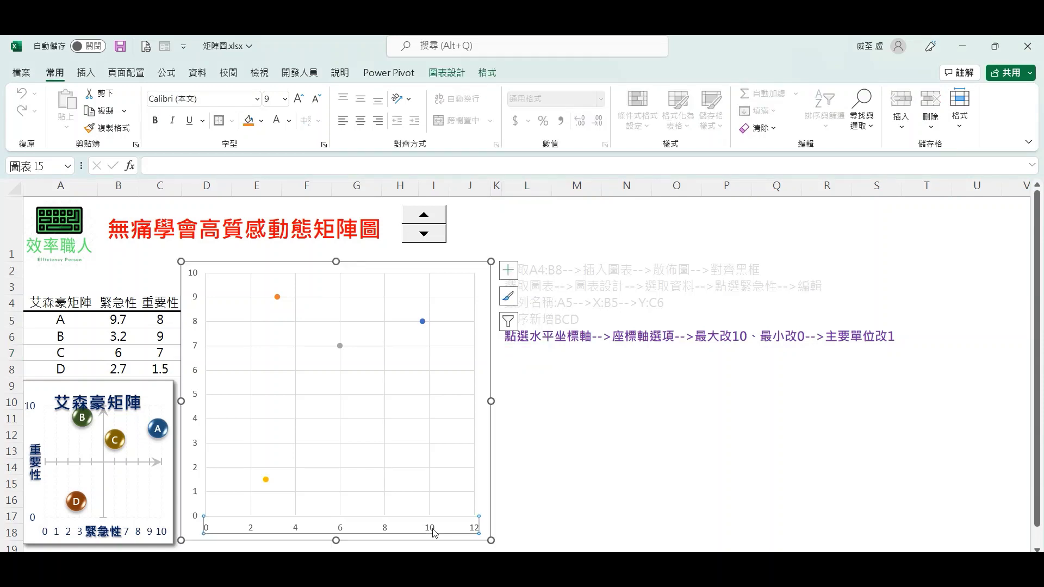
pyautogui.doubleClick(434, 531)
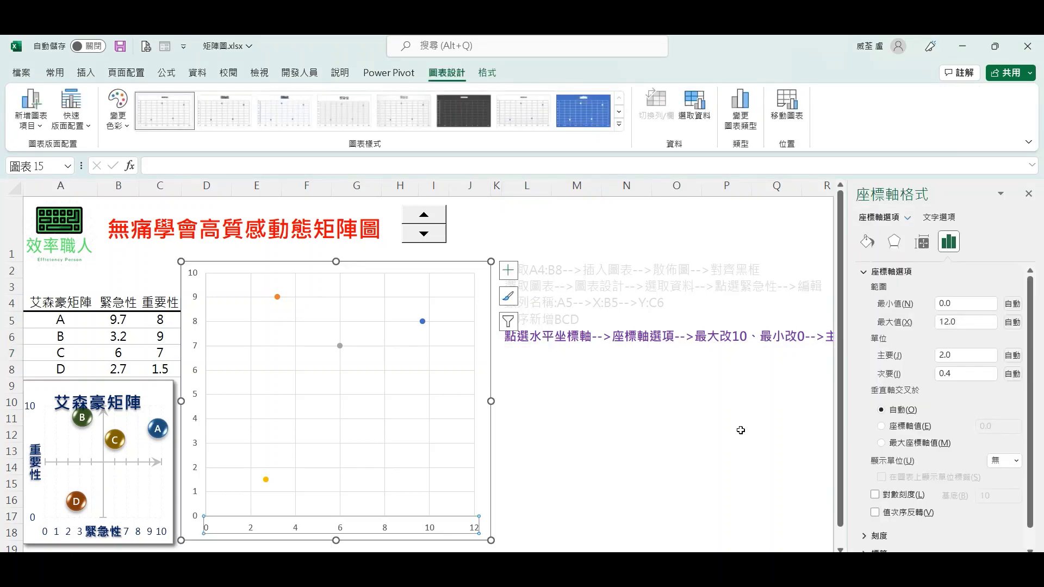
pyautogui.hscroll(1, 812, 537)
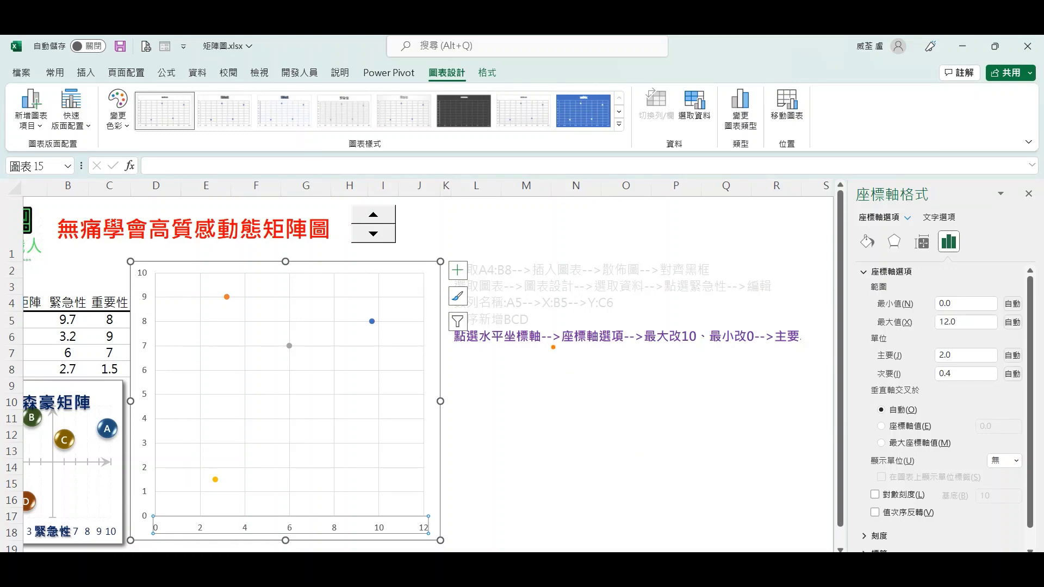
pyautogui.moveTo(553, 347); pyautogui.dragTo(625, 346)
pyautogui.moveTo(930, 221); pyautogui.dragTo(970, 256)
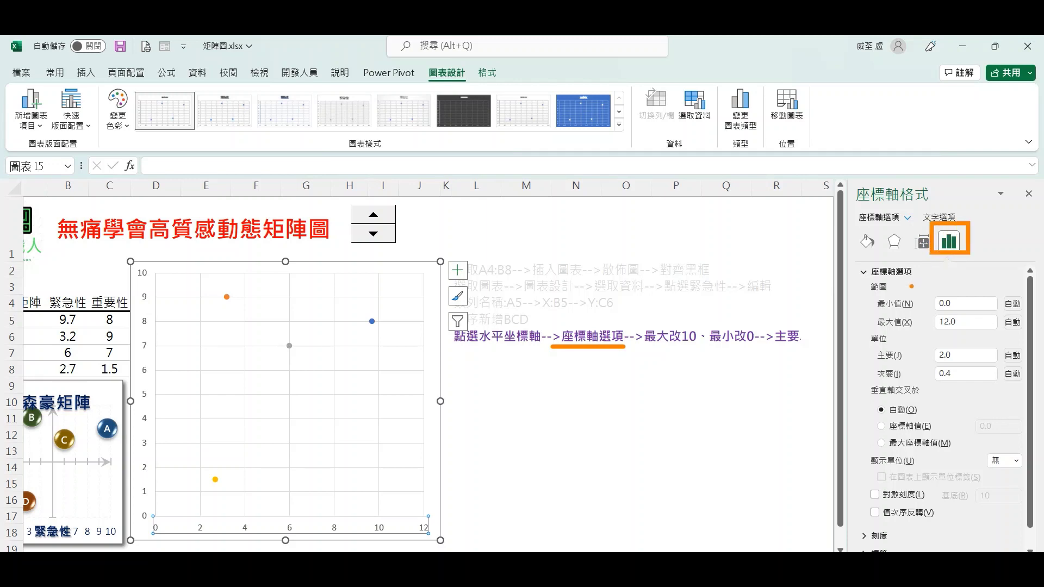
pyautogui.moveTo(651, 345); pyautogui.dragTo(756, 346)
pyautogui.moveTo(871, 282)
pyautogui.mouseDown()
pyautogui.moveTo(907, 315)
pyautogui.moveTo(1028, 335)
pyautogui.mouseUp()
pyautogui.press('Escape')
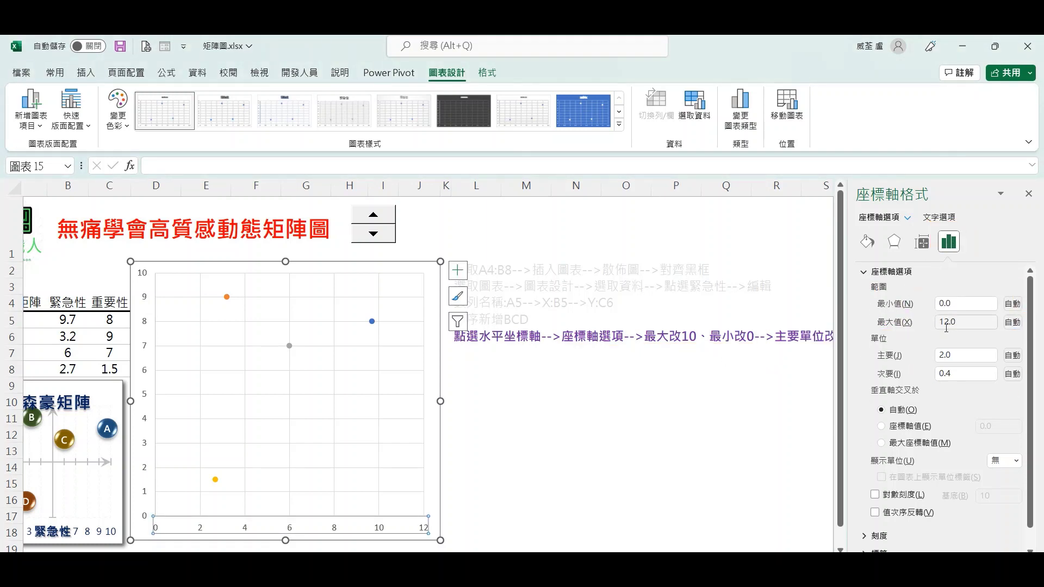
# Step: Set the horizontal axis maximum to 10 and minimum to 0
pyautogui.click(968, 324)
pyautogui.write('10')
pyautogui.click(965, 303)
pyautogui.write('0')
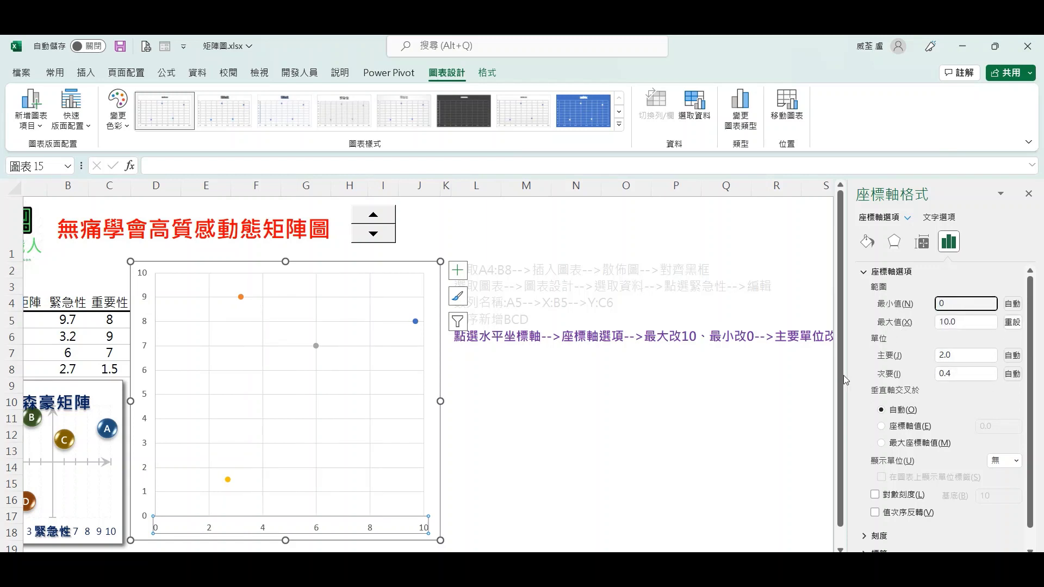
pyautogui.press('Return')
# Step: Set the horizontal axis major unit to 1
pyautogui.hscroll(1, 775, 392)
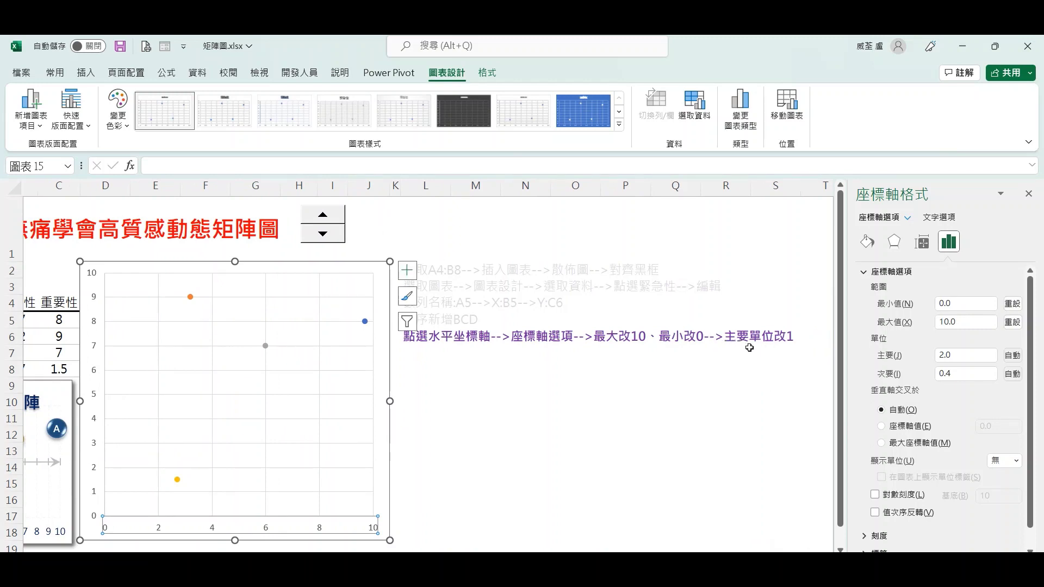
pyautogui.moveTo(734, 346); pyautogui.dragTo(796, 347)
pyautogui.click(919, 361)
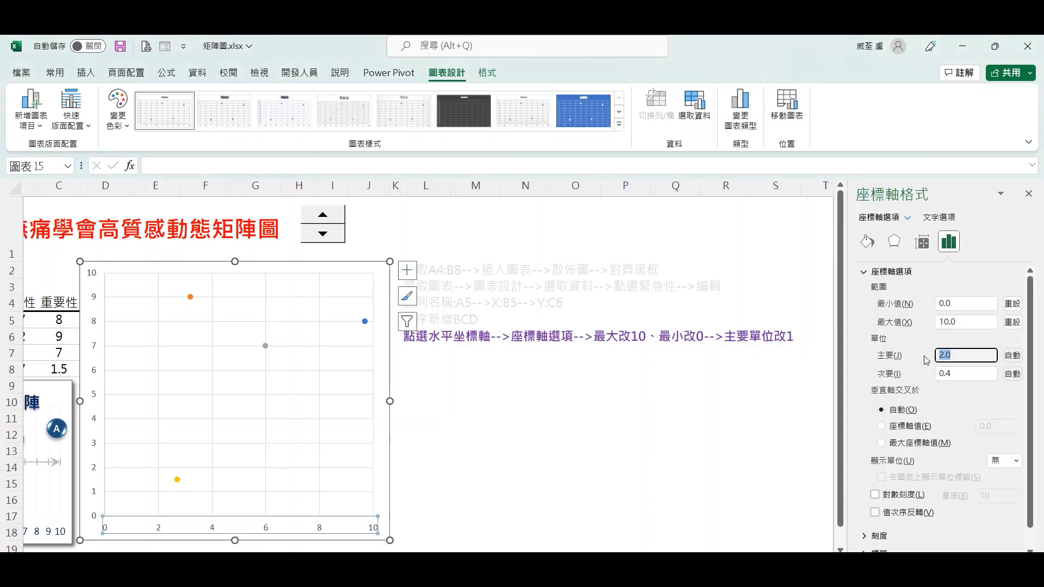
pyautogui.write('1')
pyautogui.click(775, 402)
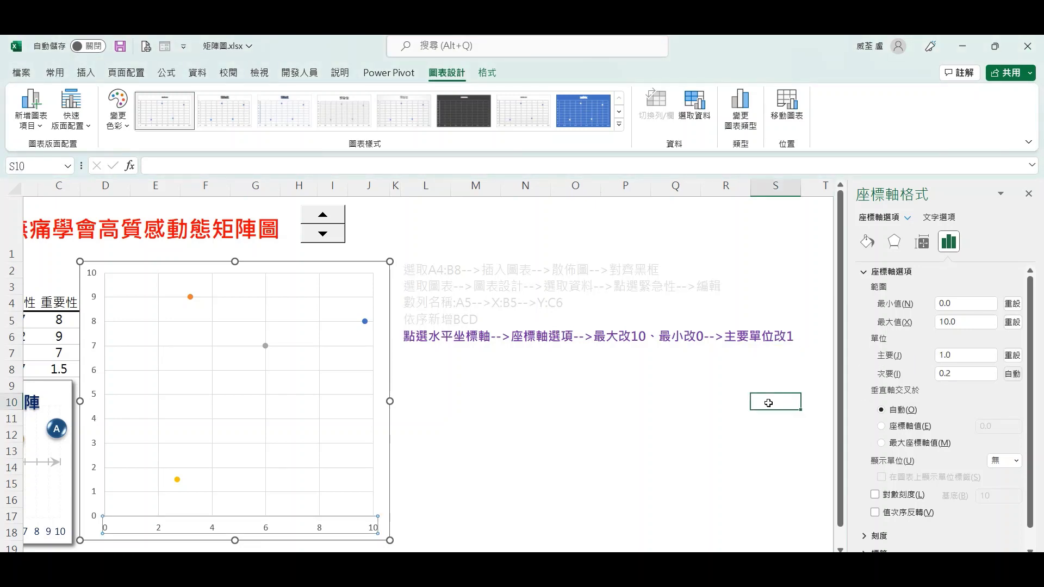
# Step: Advance the on-sheet instructions to the note on the vertical axis crossing, and select the chart's horizontal axis
pyautogui.hscroll(-2, 424, 370)
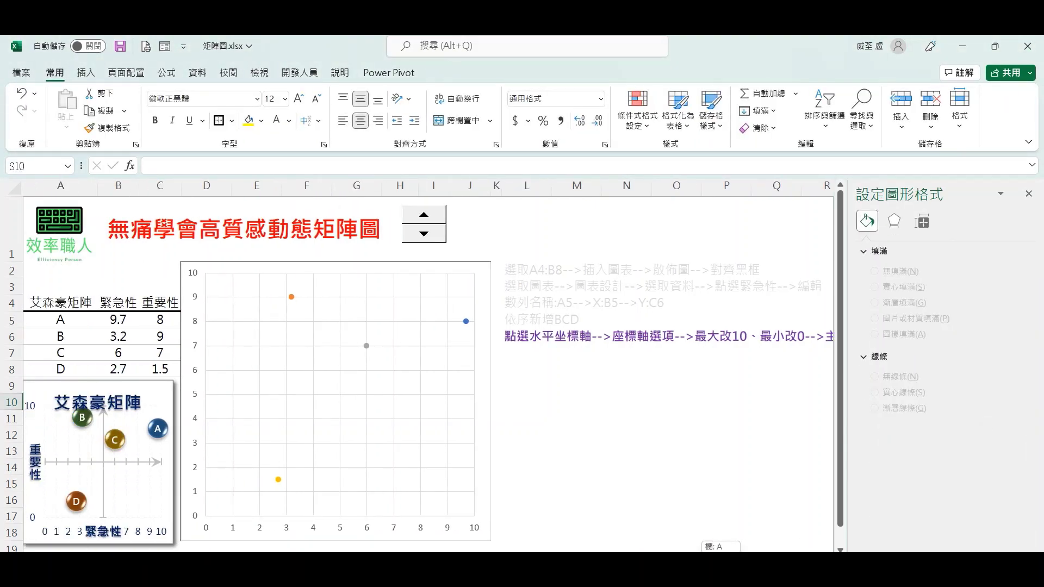
pyautogui.click(433, 218)
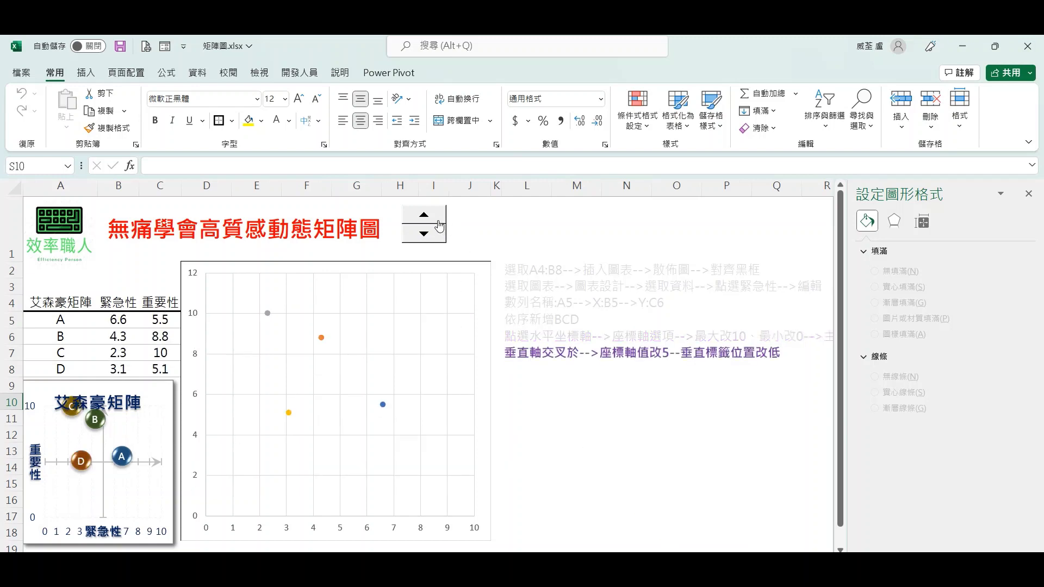
pyautogui.hscroll(1, 550, 447)
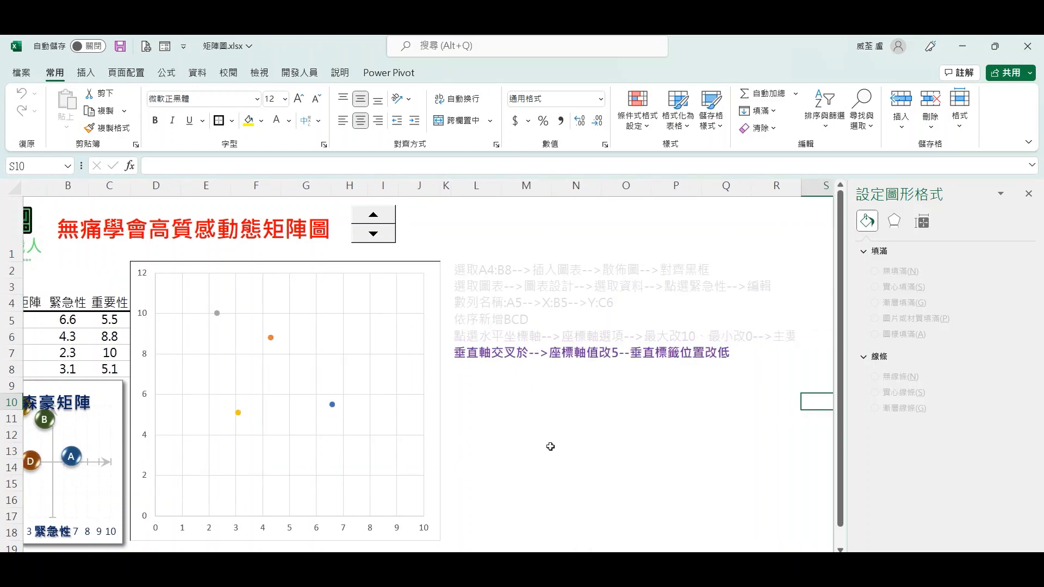
pyautogui.click(408, 522)
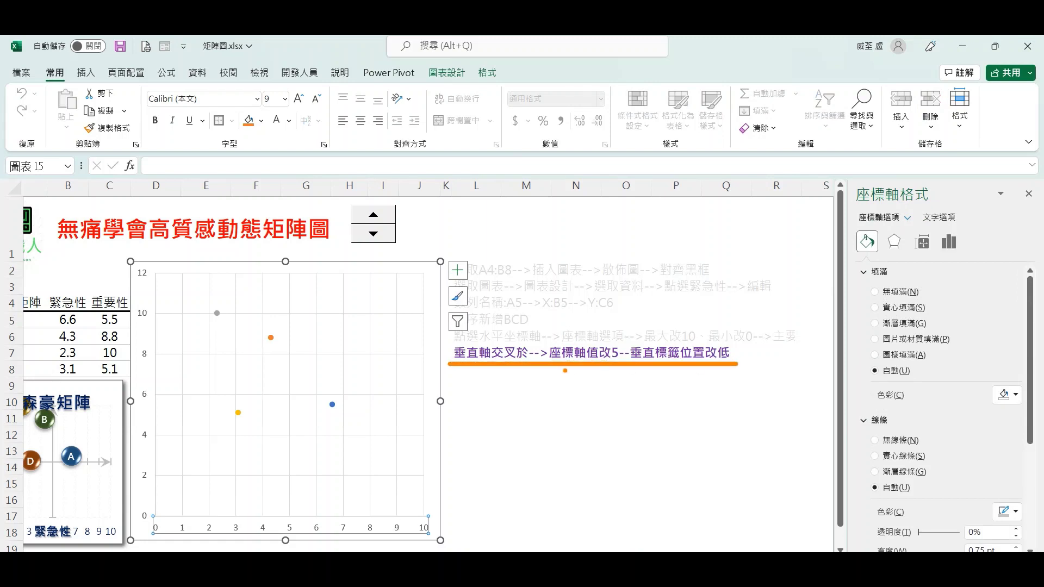
# Step: Set the vertical axis to cross the scatter chart's horizontal axis at axis value 5
pyautogui.click(949, 242)
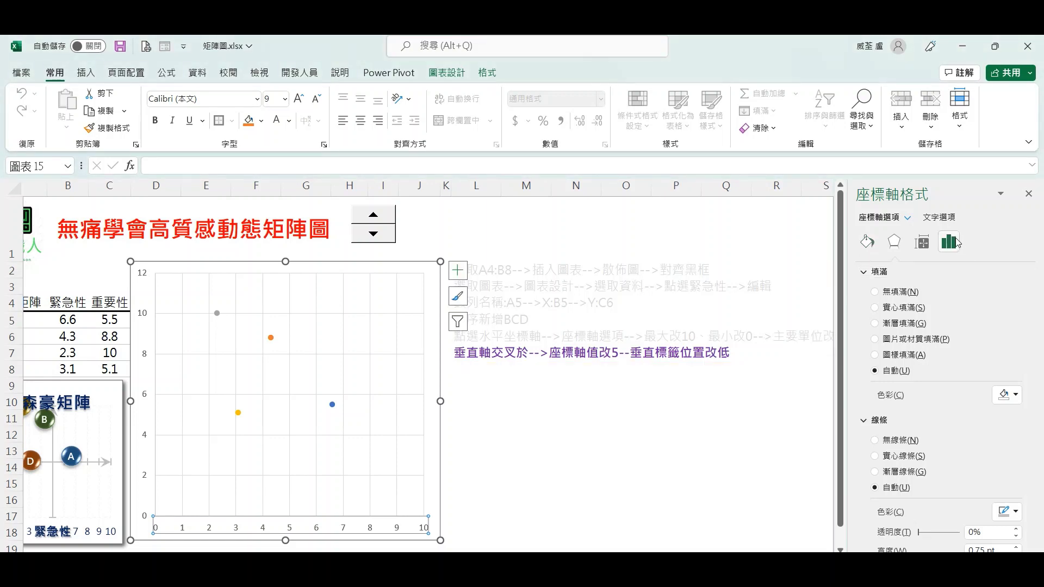
pyautogui.click(904, 278)
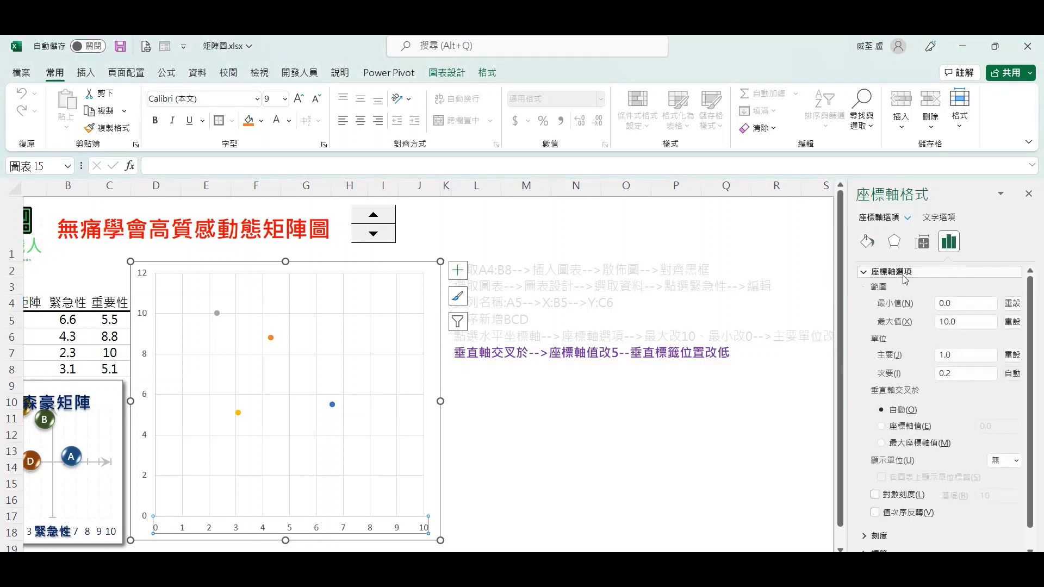
pyautogui.moveTo(1030, 385); pyautogui.dragTo(1032, 416)
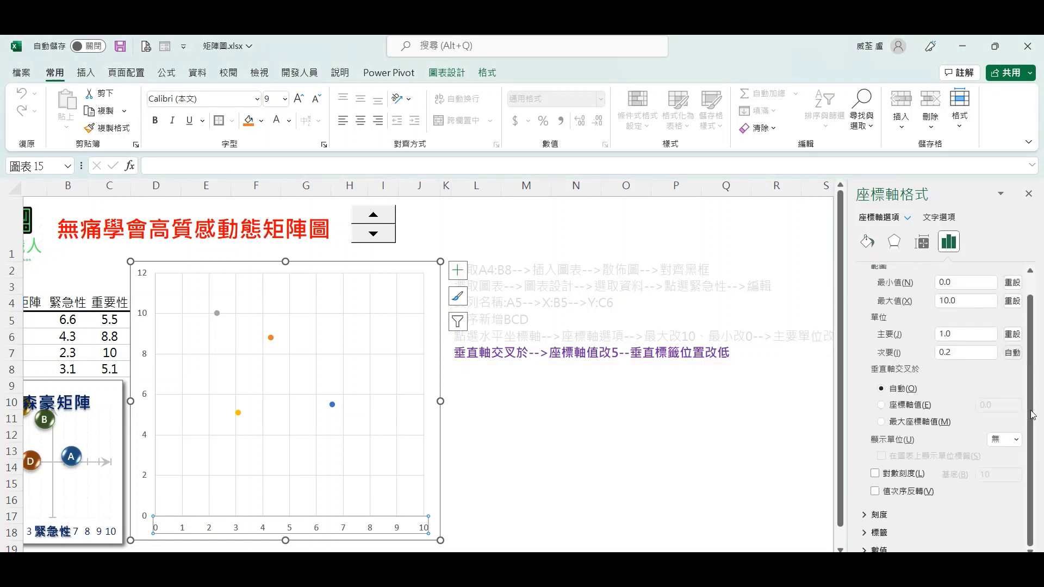
pyautogui.click(895, 407)
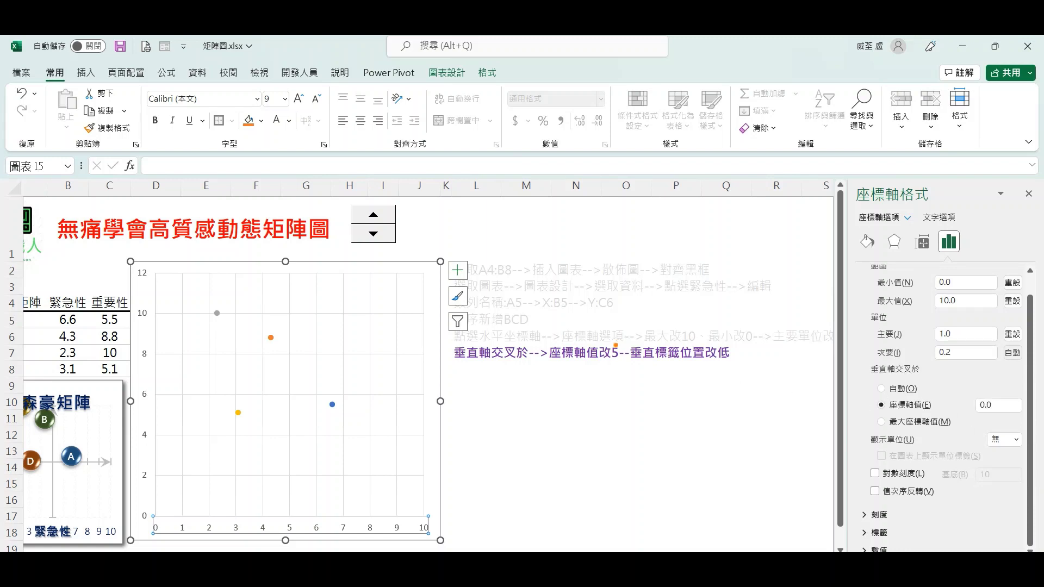
pyautogui.press('Escape')
pyautogui.moveTo(995, 404); pyautogui.dragTo(920, 413)
pyautogui.write('5')
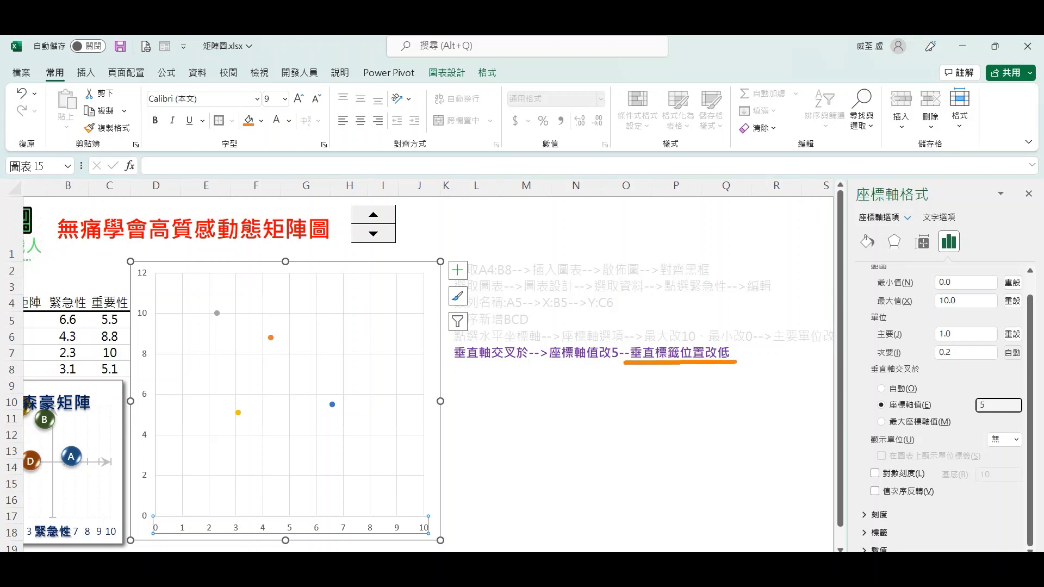
# Step: Set the horizontal axis label position to Low (低)
pyautogui.click(872, 531)
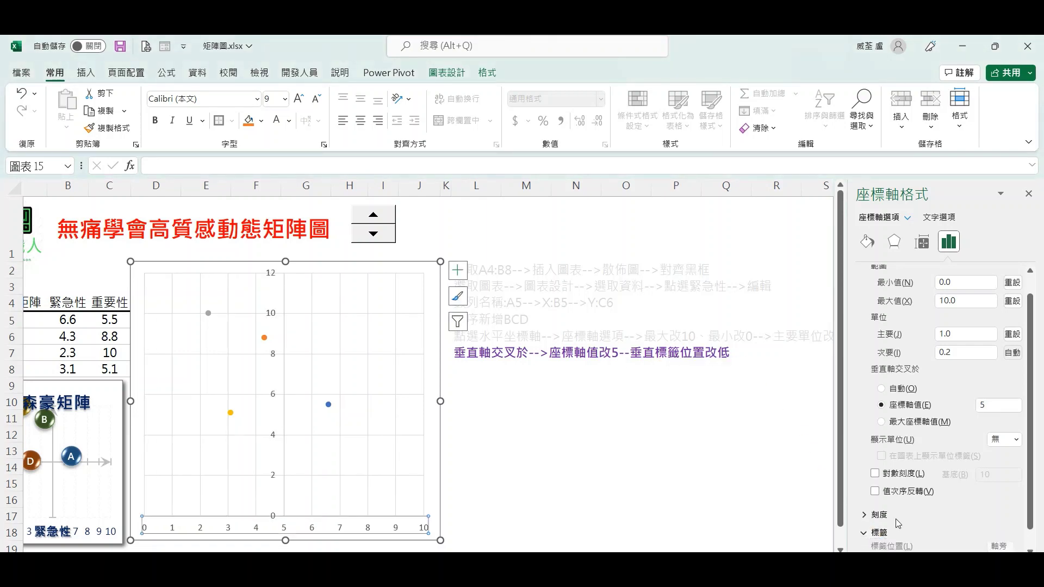
pyautogui.scroll(-1, 1033, 499)
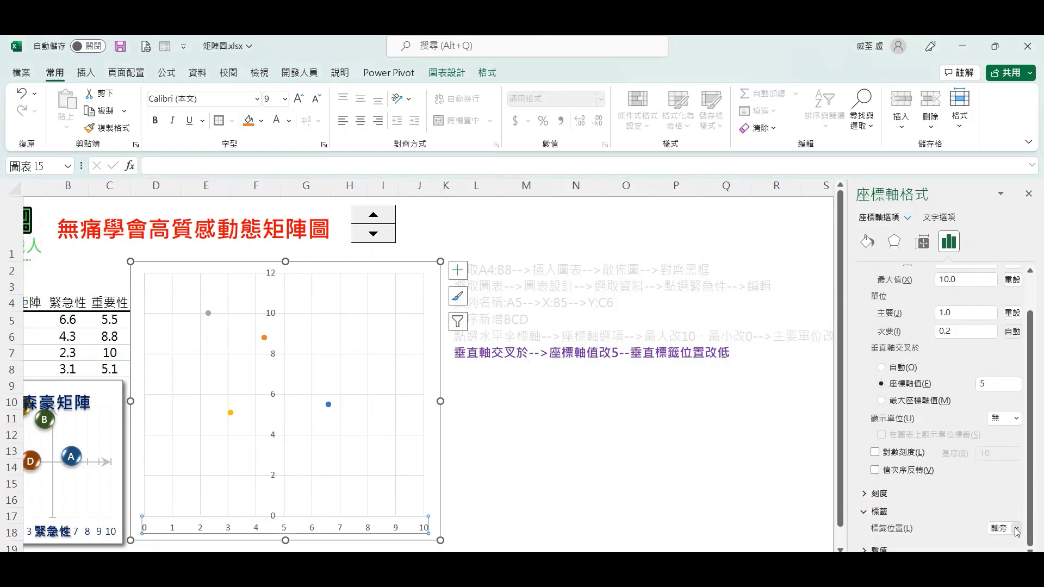
pyautogui.click(1014, 528)
pyautogui.click(1006, 503)
pyautogui.click(642, 435)
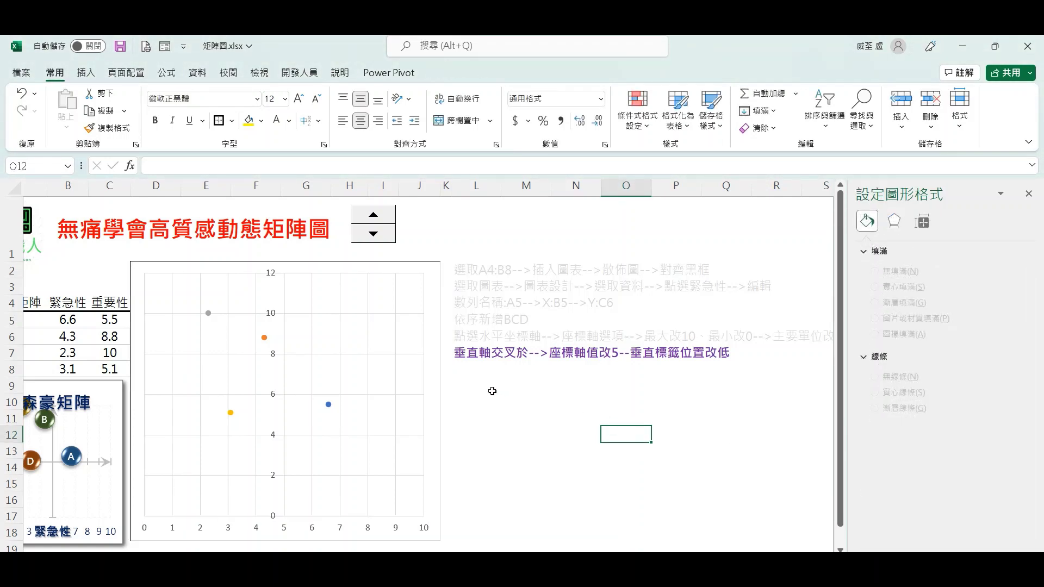
# Step: Set the label position of the chart's vertical axis to Low (低)
pyautogui.hscroll(-1, 267, 446)
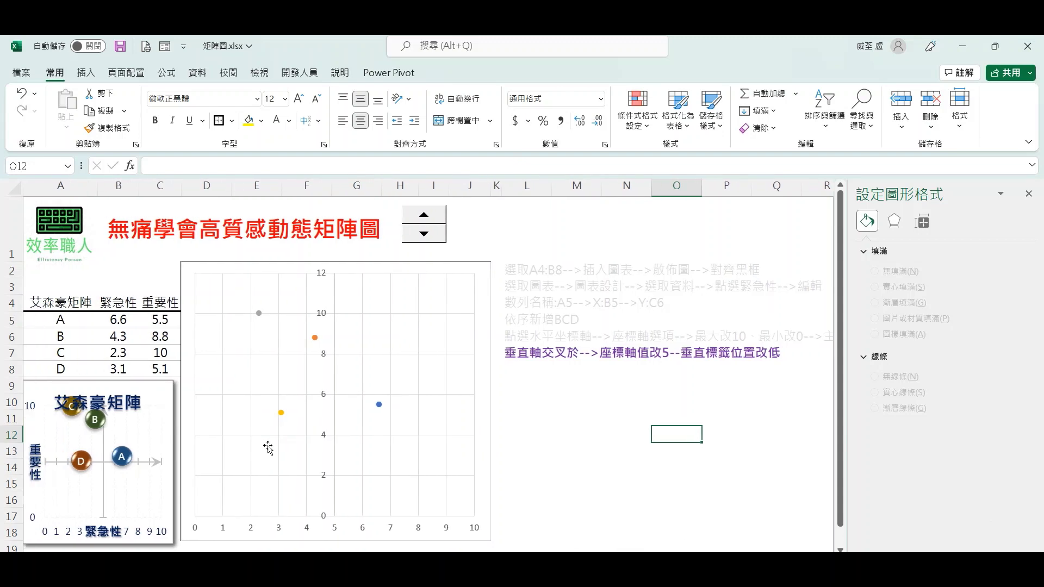
pyautogui.click(324, 438)
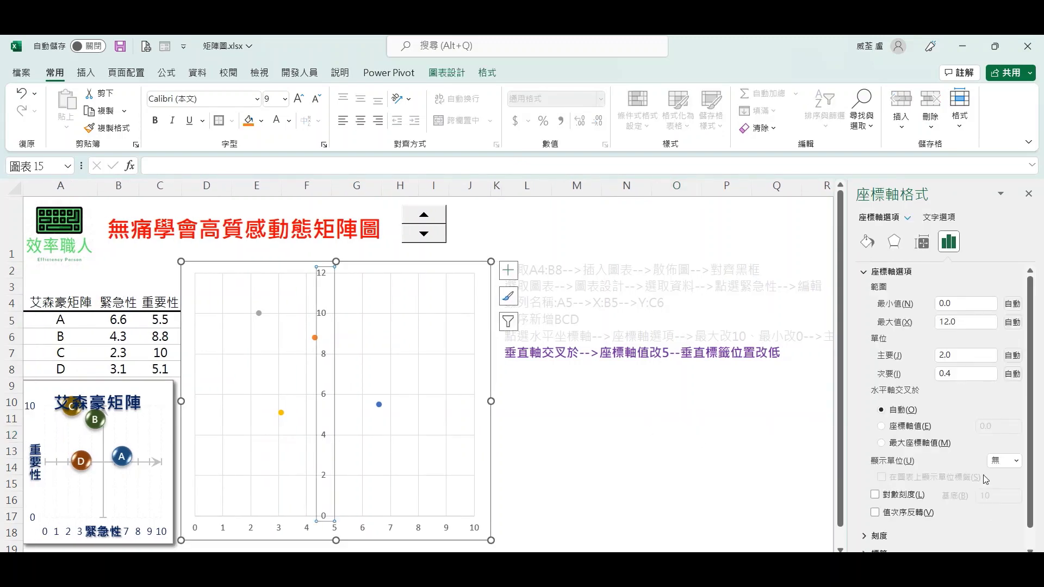
pyautogui.click(891, 535)
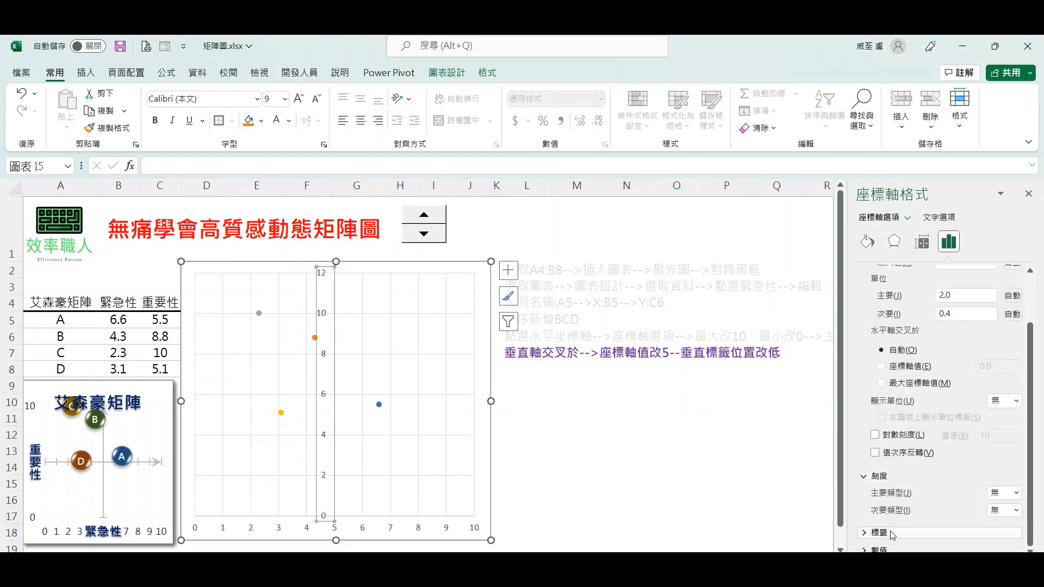
pyautogui.click(892, 535)
pyautogui.click(1009, 528)
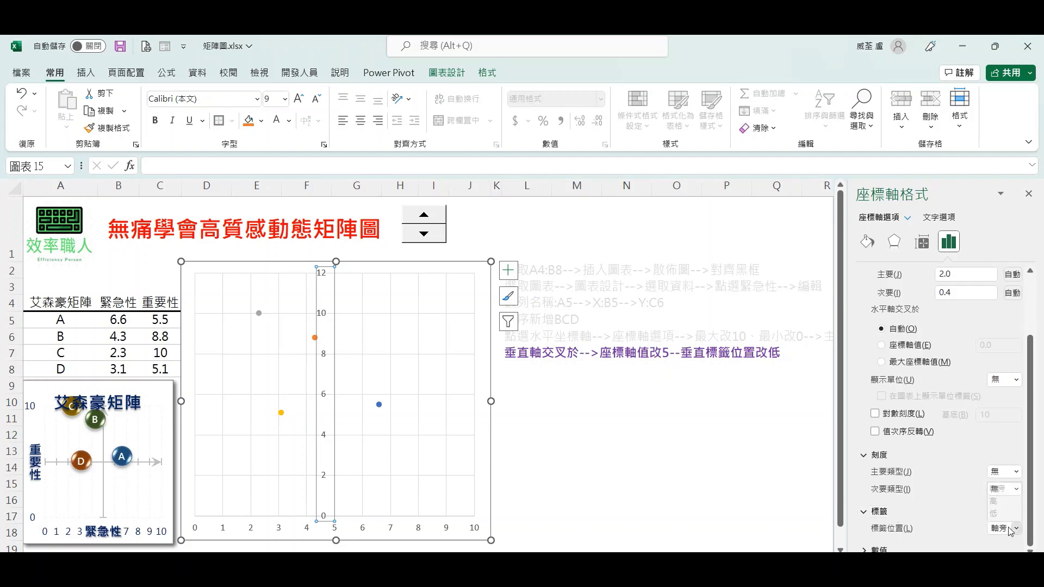
pyautogui.click(999, 513)
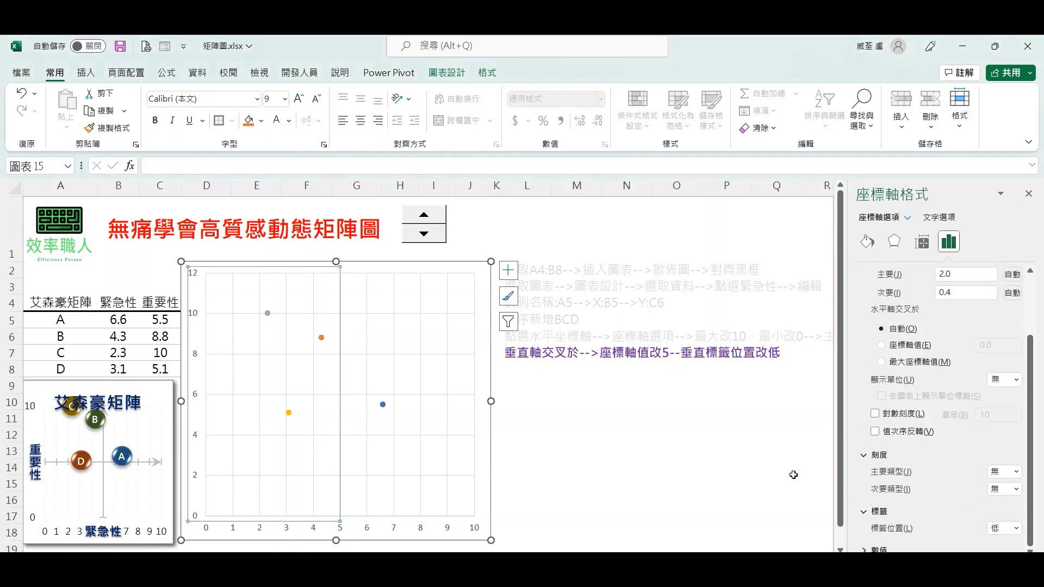
pyautogui.click(723, 457)
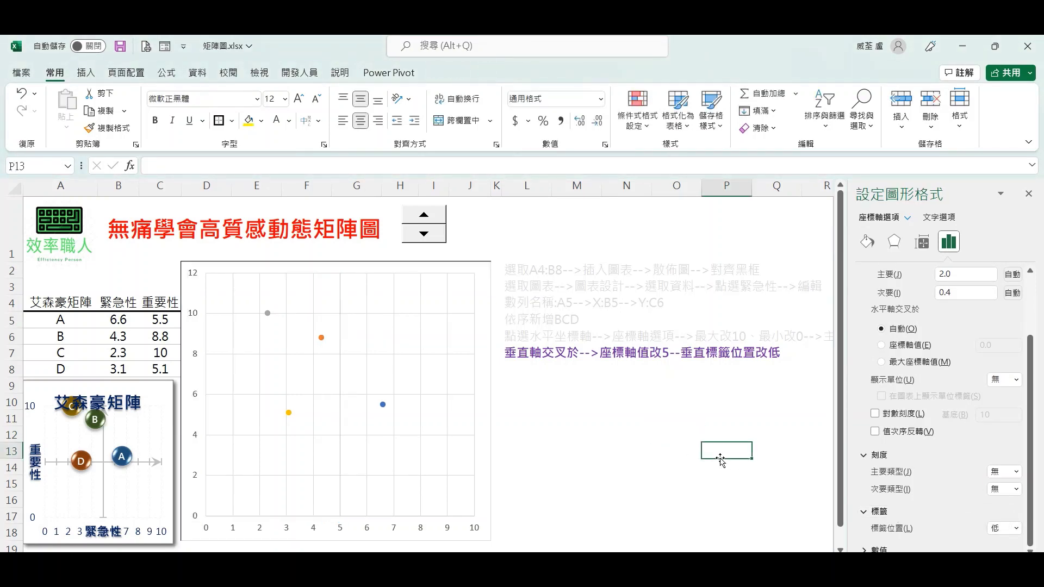
# Step: Advance the on-sheet instructions to the note on repeating the horizontal axis steps for the vertical axis
pyautogui.click(426, 215)
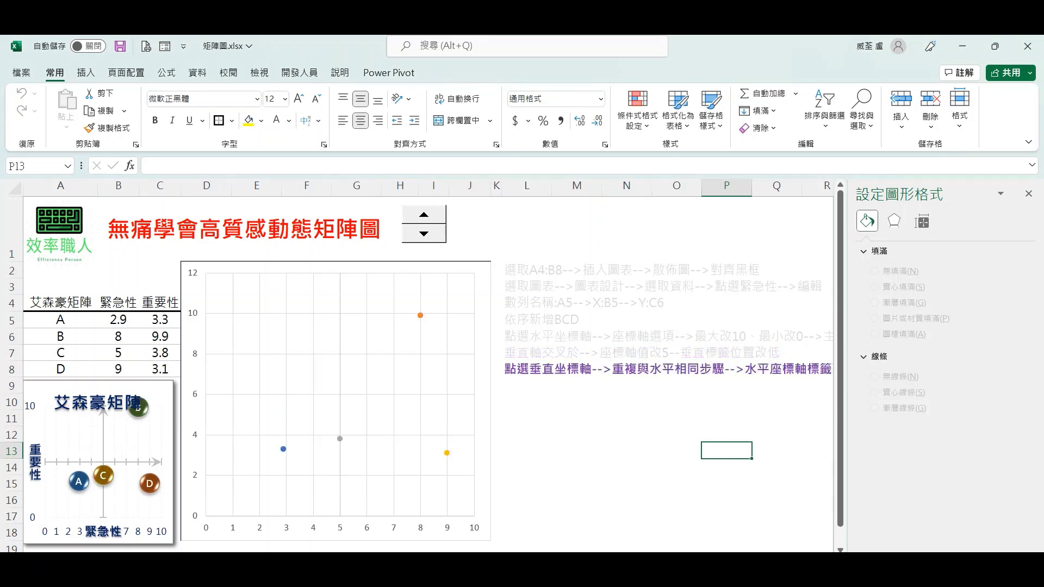
pyautogui.hscroll(1, 636, 484)
pyautogui.click(630, 497)
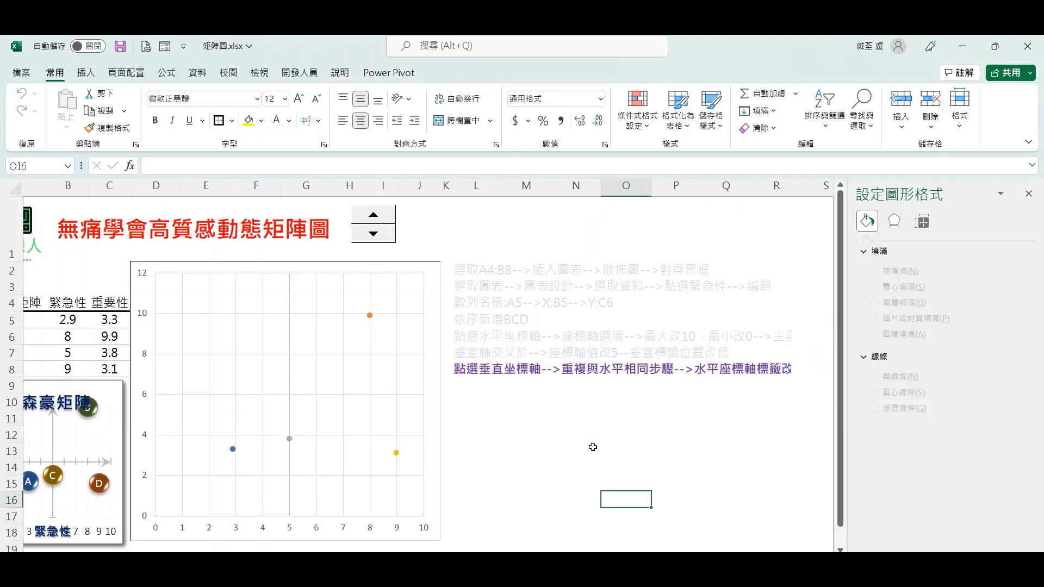
pyautogui.moveTo(453, 379); pyautogui.dragTo(797, 379)
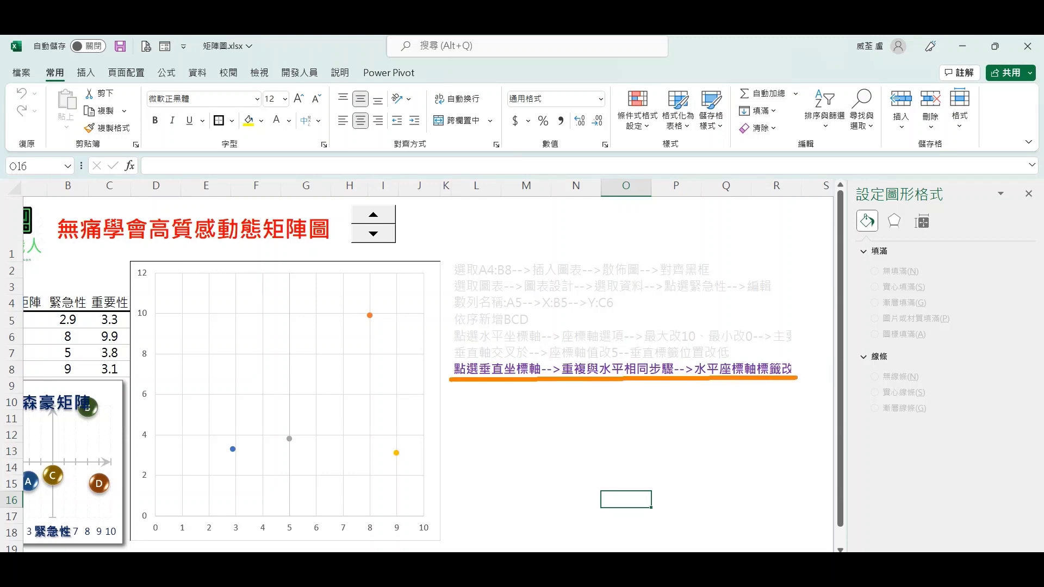
pyautogui.click(754, 430)
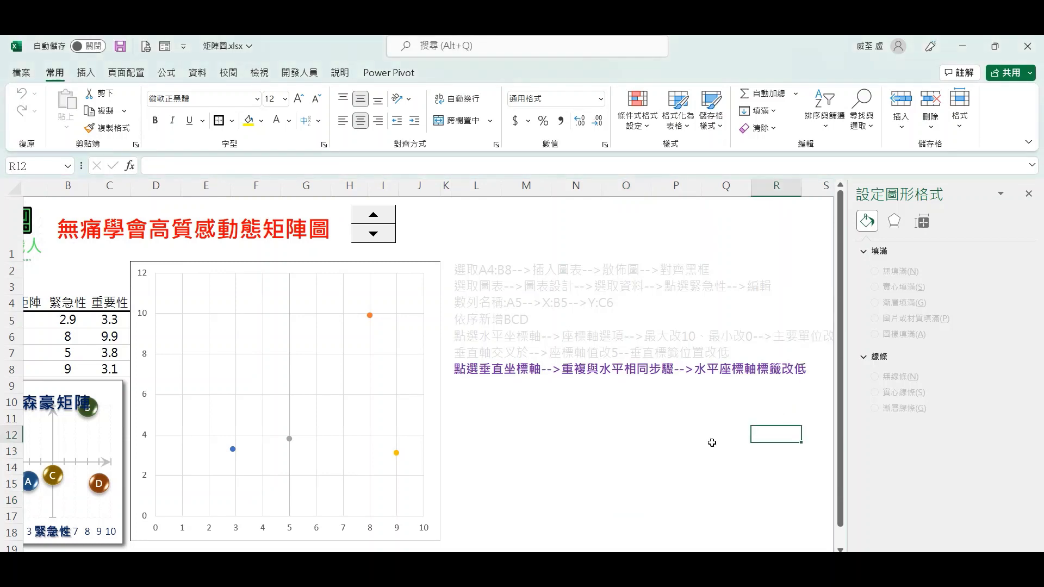
# Step: Set the vertical axis minimum to 0, its maximum to 10 and its major unit to 1
pyautogui.click(145, 320)
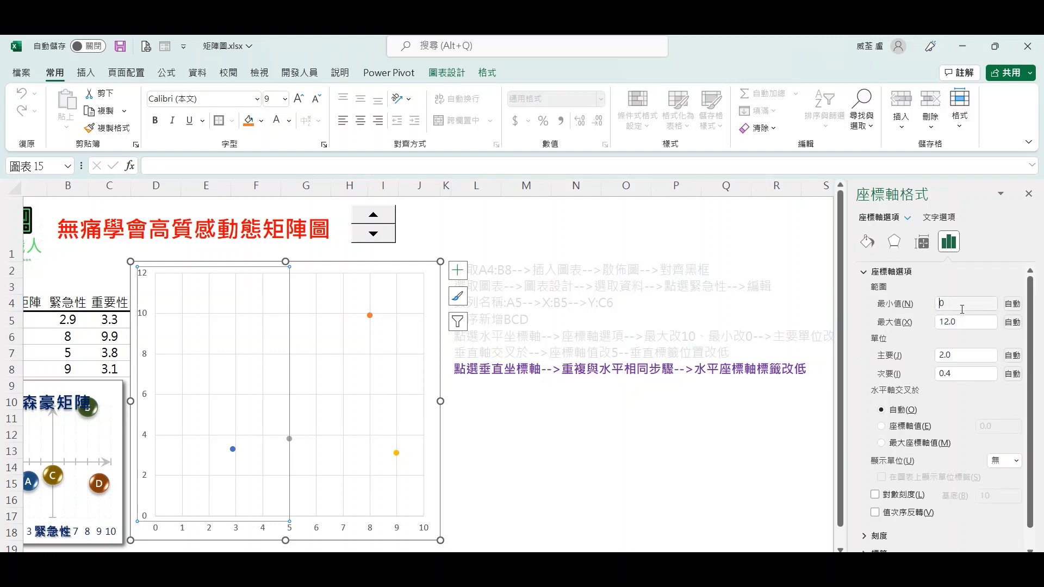
pyautogui.click(943, 303)
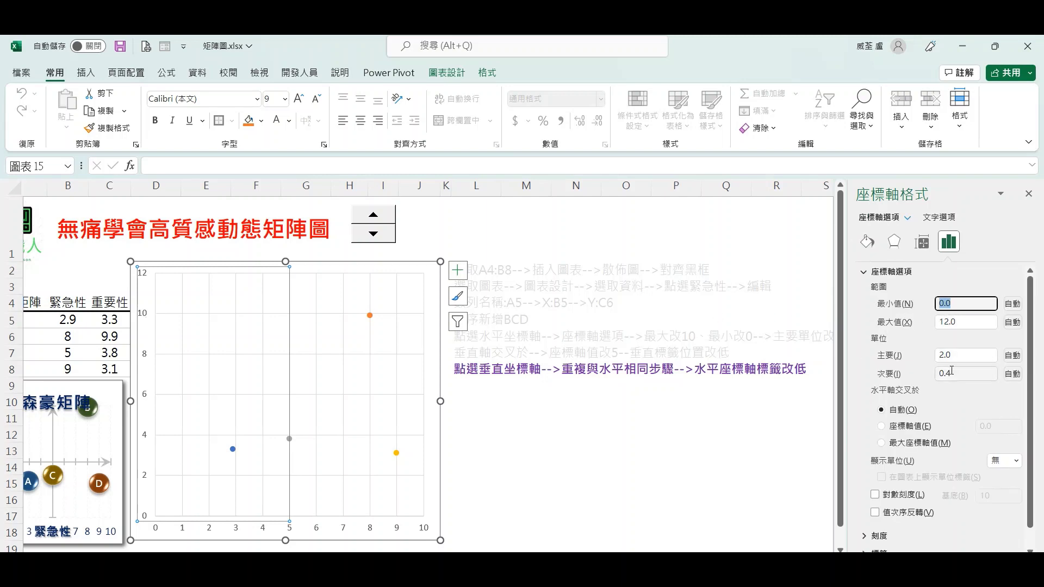
pyautogui.click(965, 322)
pyautogui.write('10')
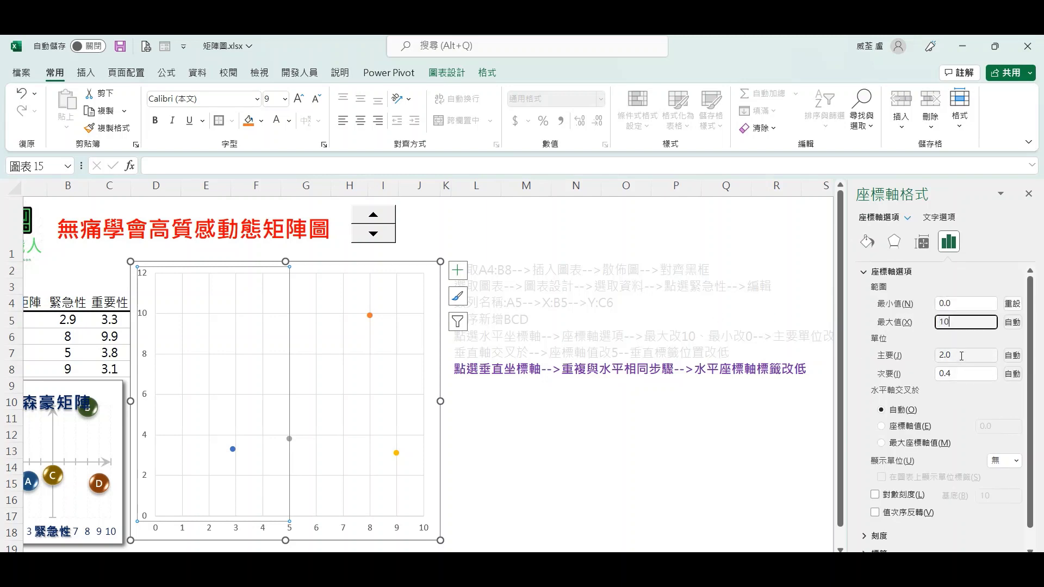
pyautogui.click(961, 356)
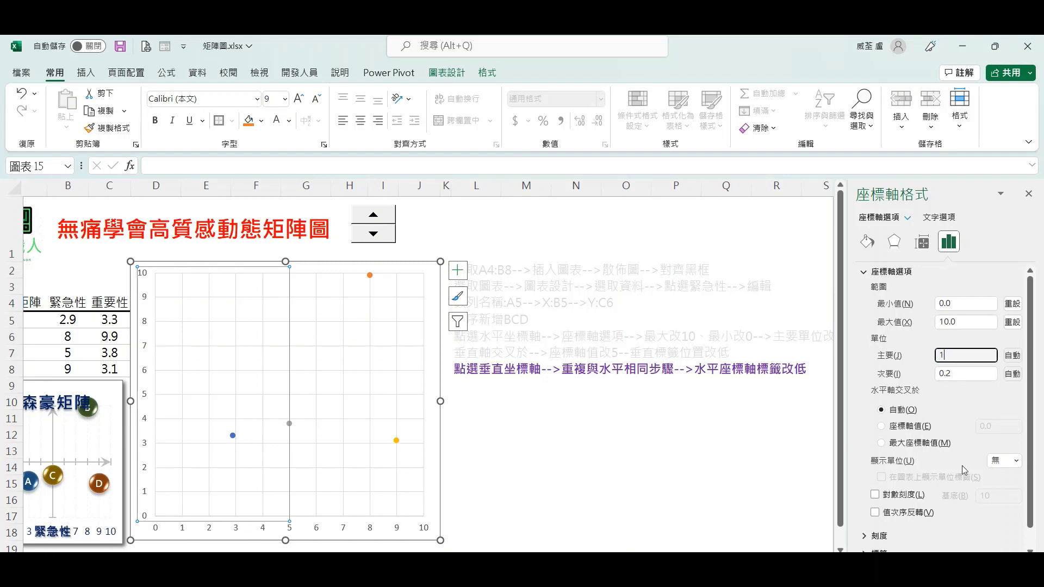
# Step: Set the horizontal axis to cross the vertical axis at axis value 5
pyautogui.click(909, 426)
pyautogui.click(983, 426)
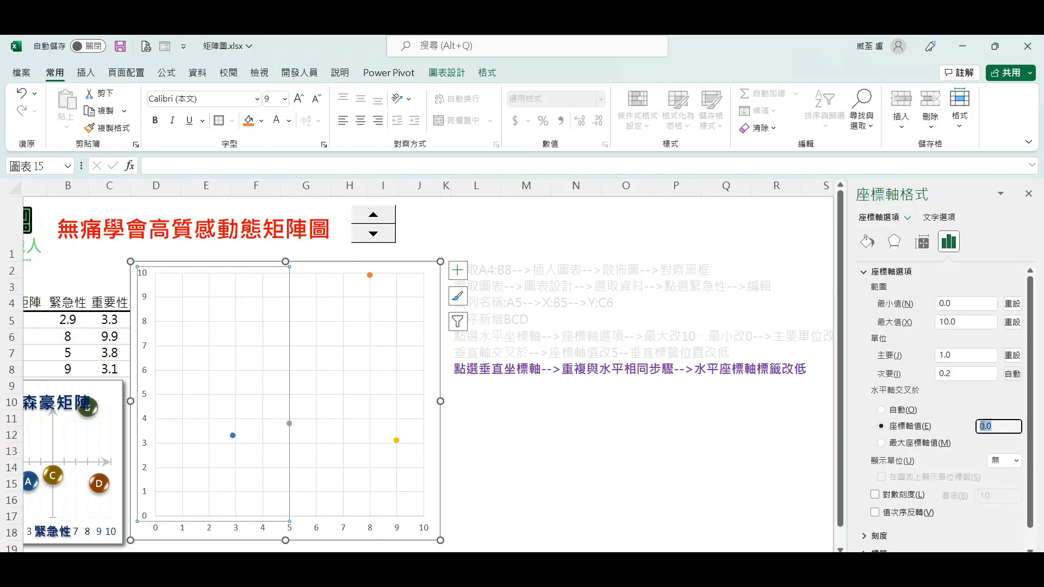
pyautogui.write('5')
pyautogui.click(735, 460)
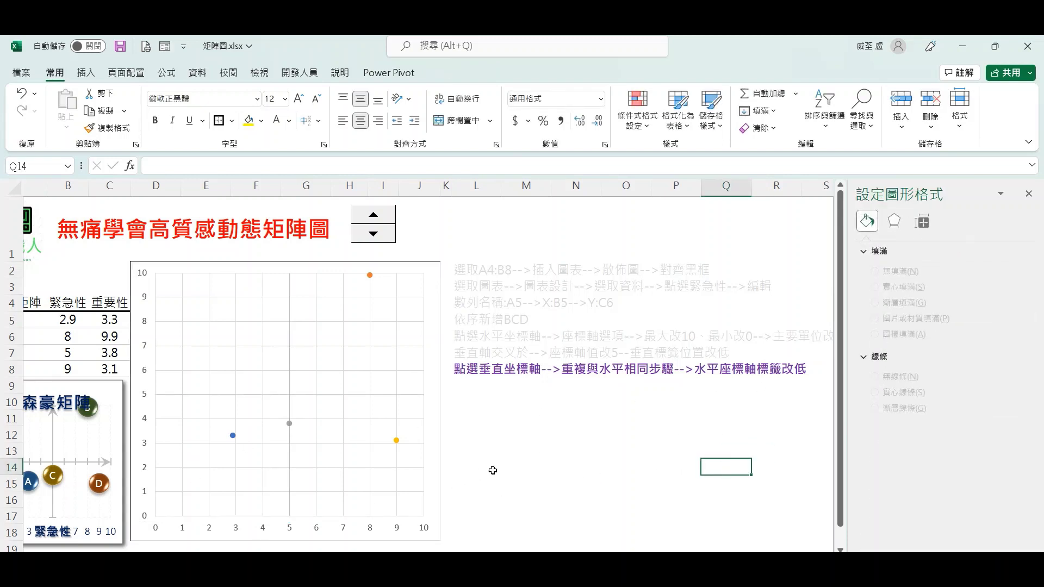
# Step: Advance the on-sheet instructions to the note on thickening the axis lines and adjusting the major gridlines
pyautogui.click(386, 220)
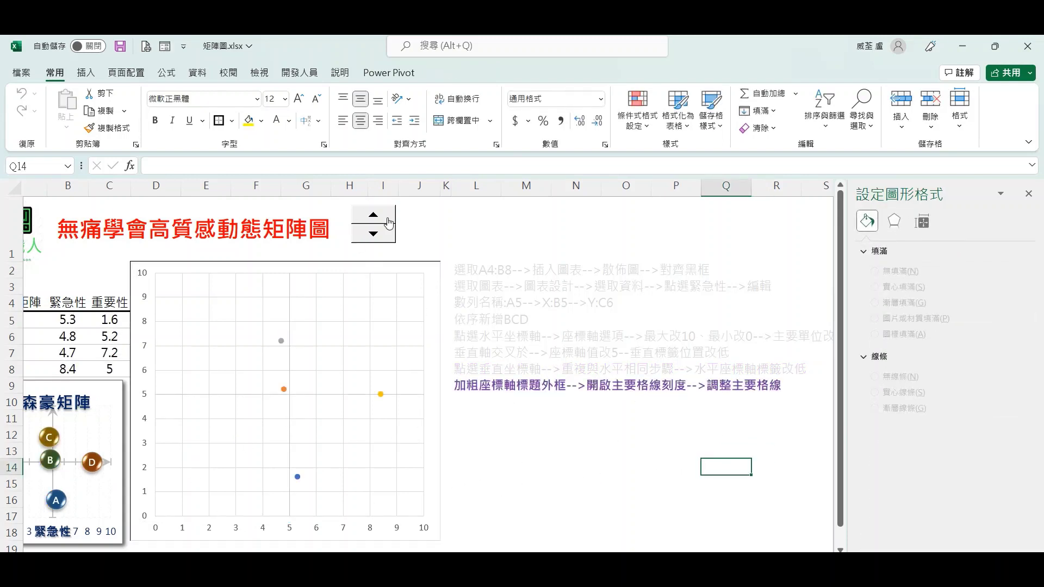
pyautogui.click(486, 432)
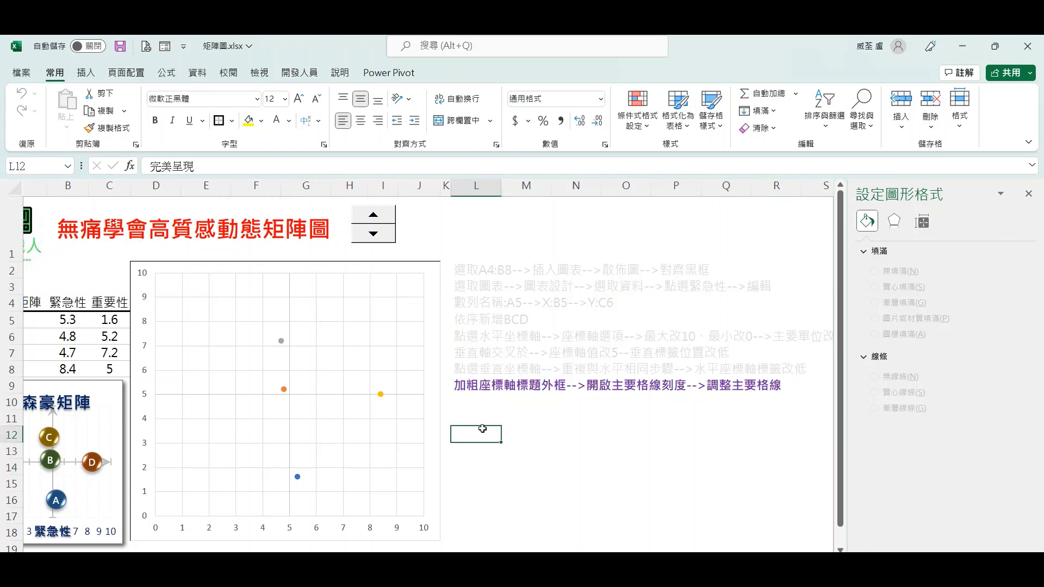
pyautogui.moveTo(453, 396); pyautogui.dragTo(571, 396)
# Step: Format the horizontal axis line as a solid line with a width of 2 pt
pyautogui.click(399, 531)
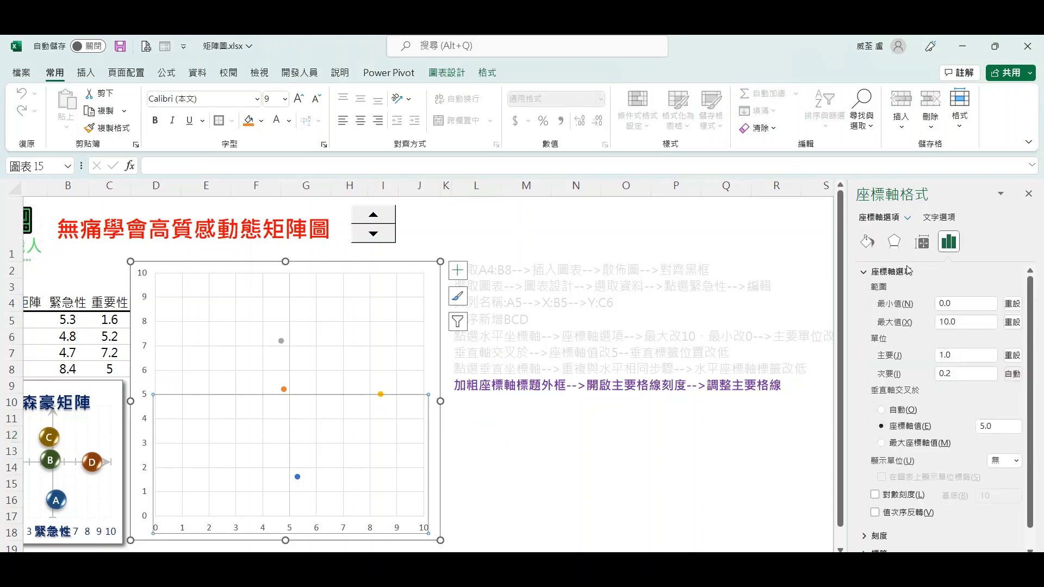
pyautogui.click(868, 247)
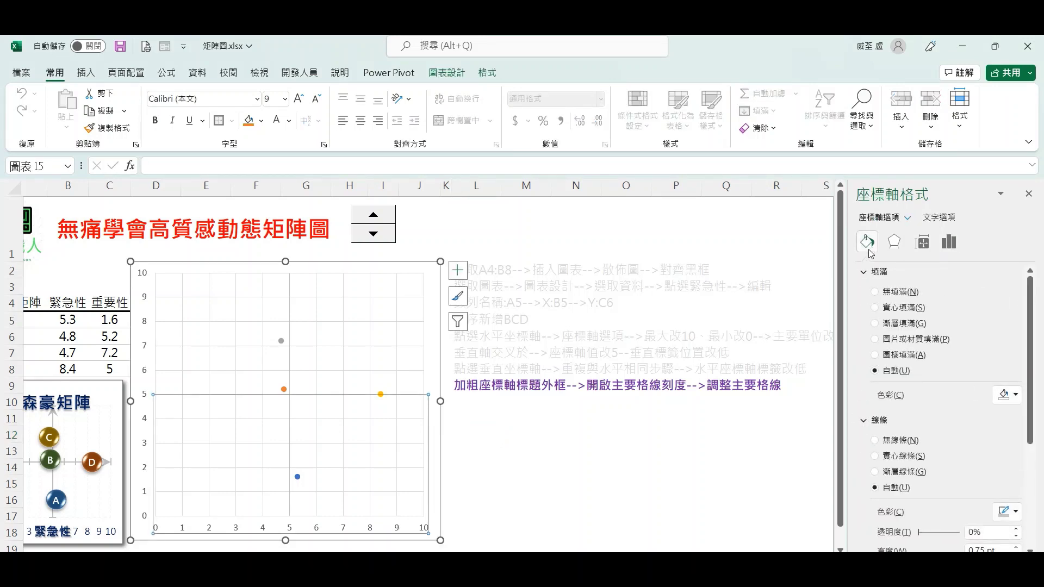
pyautogui.click(909, 456)
pyautogui.moveTo(1034, 379); pyautogui.dragTo(1034, 468)
pyautogui.click(1016, 381)
pyautogui.click(1016, 382)
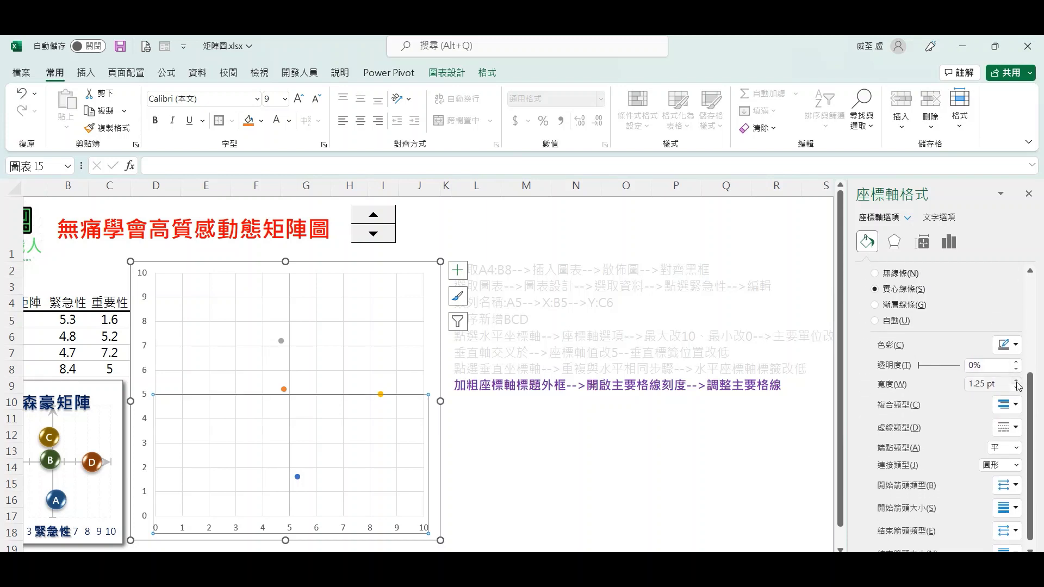
pyautogui.click(1016, 382)
pyautogui.click(1016, 381)
pyautogui.click(1016, 382)
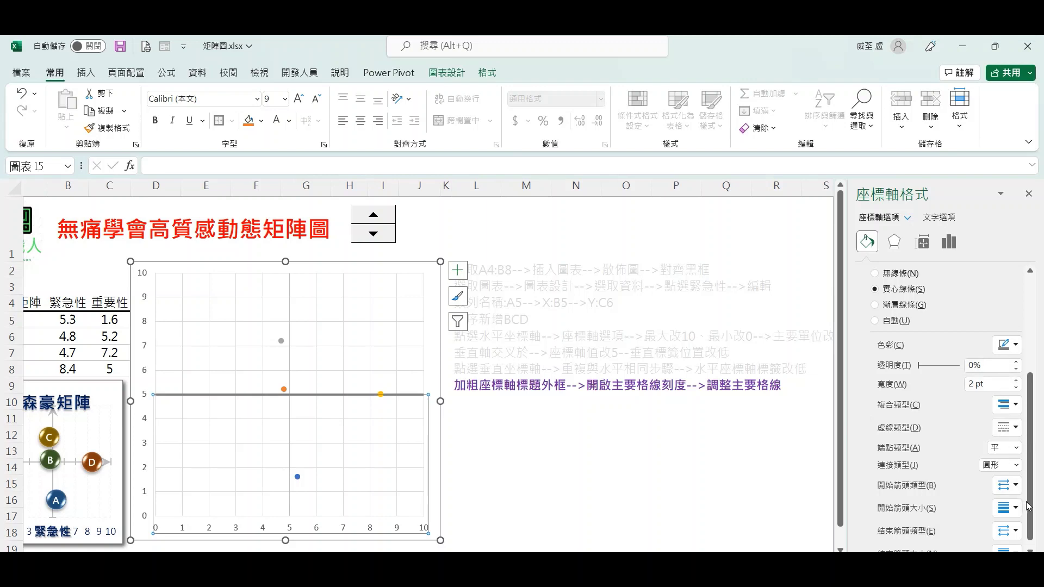
# Step: Give the horizontal axis line an open end arrow and set the end arrow size to the largest option
pyautogui.scroll(-1, 1028, 505)
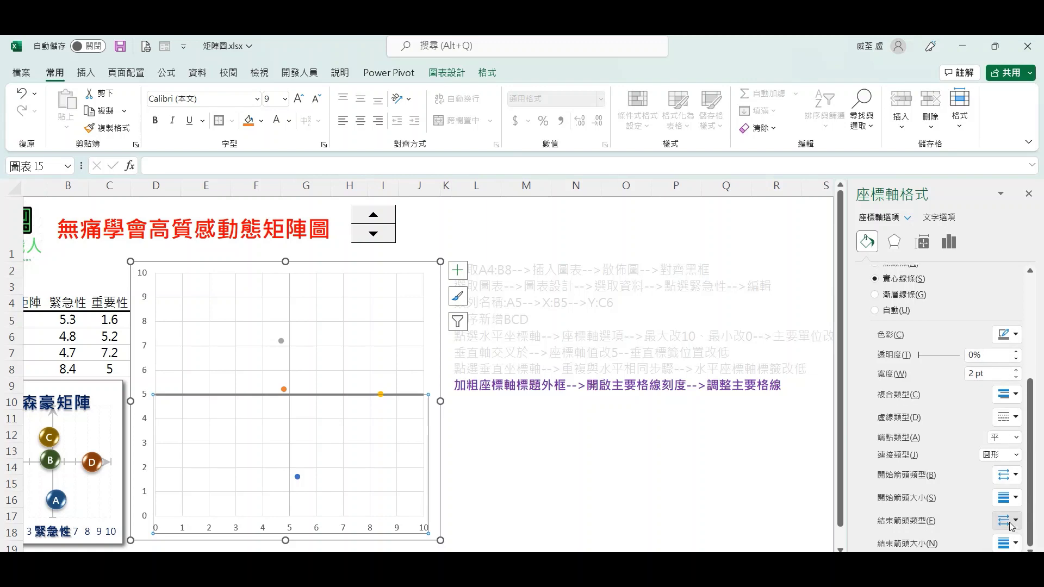
pyautogui.click(1010, 522)
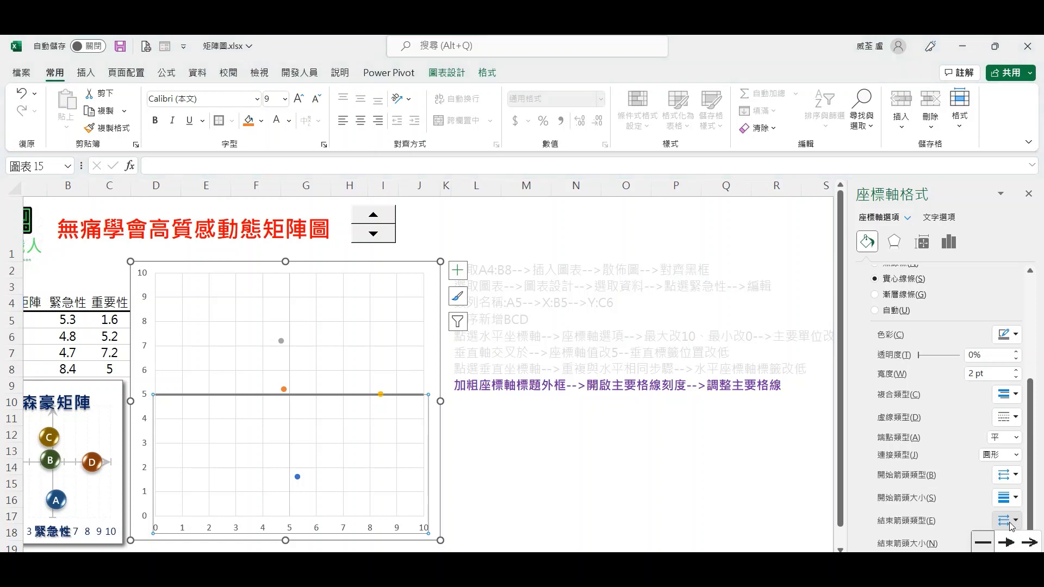
pyautogui.click(1032, 543)
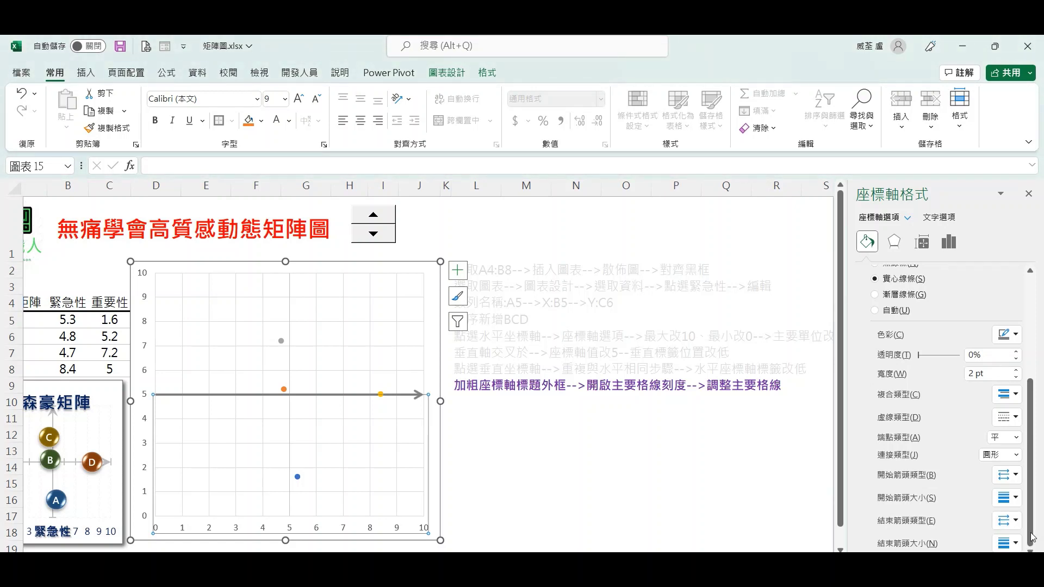
pyautogui.click(1015, 543)
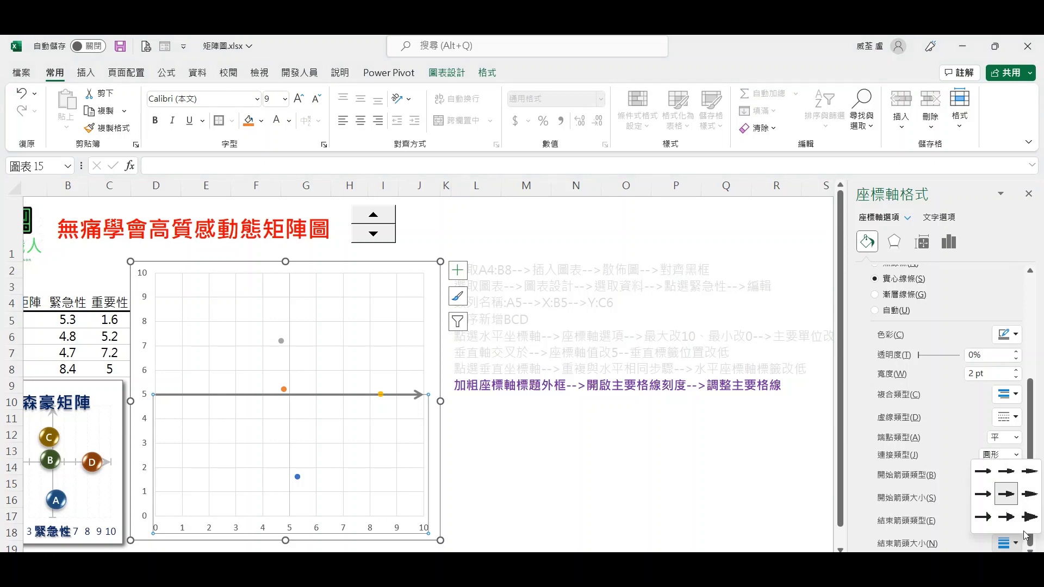
pyautogui.click(1030, 520)
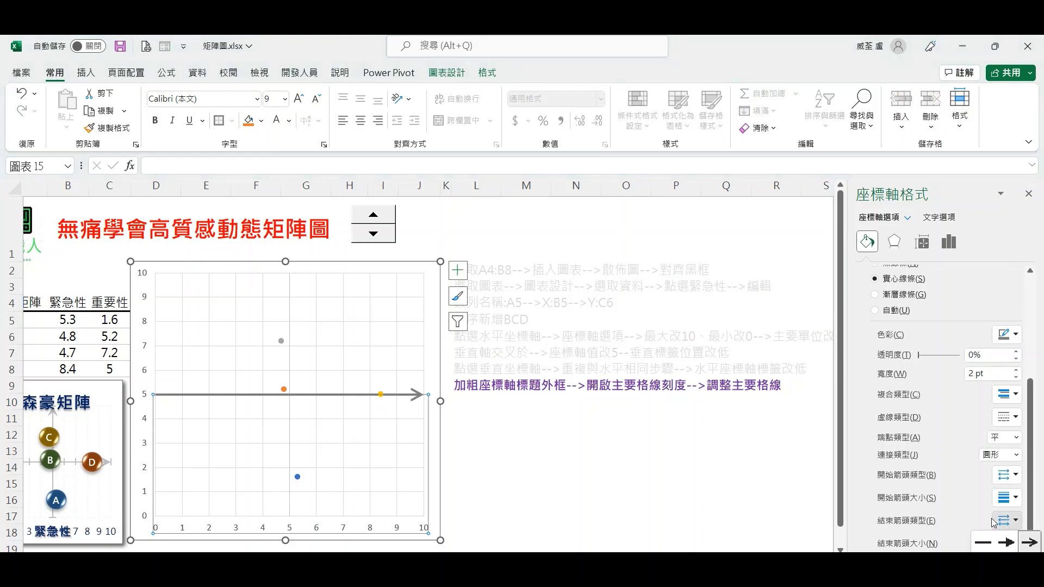
# Step: Format the vertical axis line as a solid line with a width of 2 pt
pyautogui.click(770, 450)
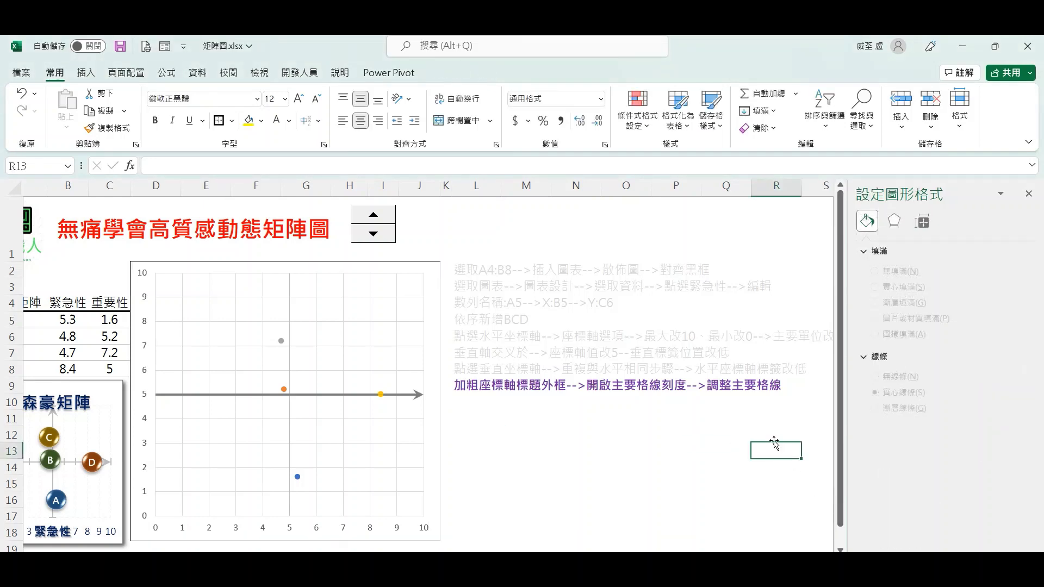
pyautogui.click(148, 353)
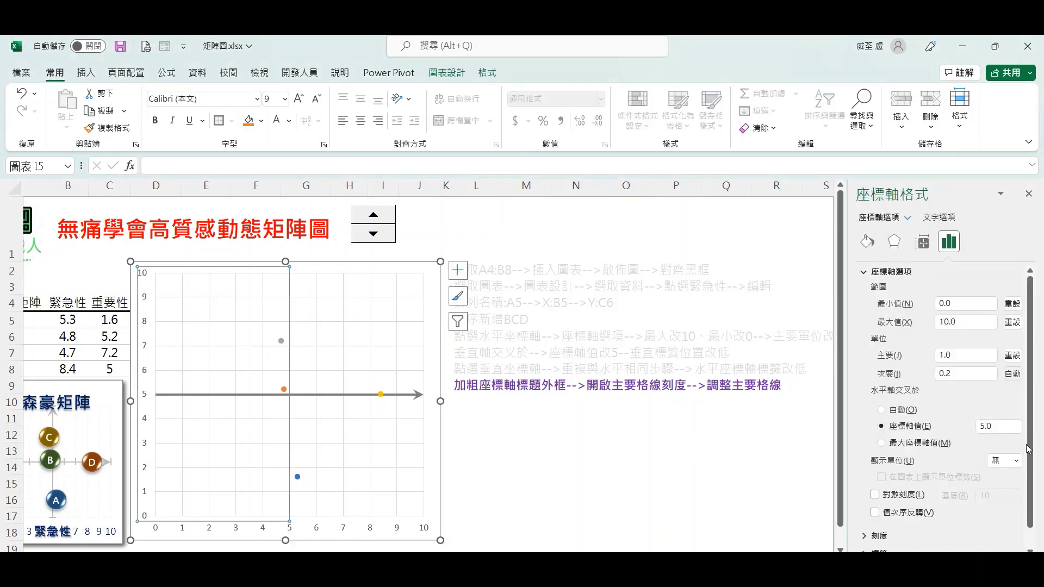
pyautogui.scroll(-1, 1031, 468)
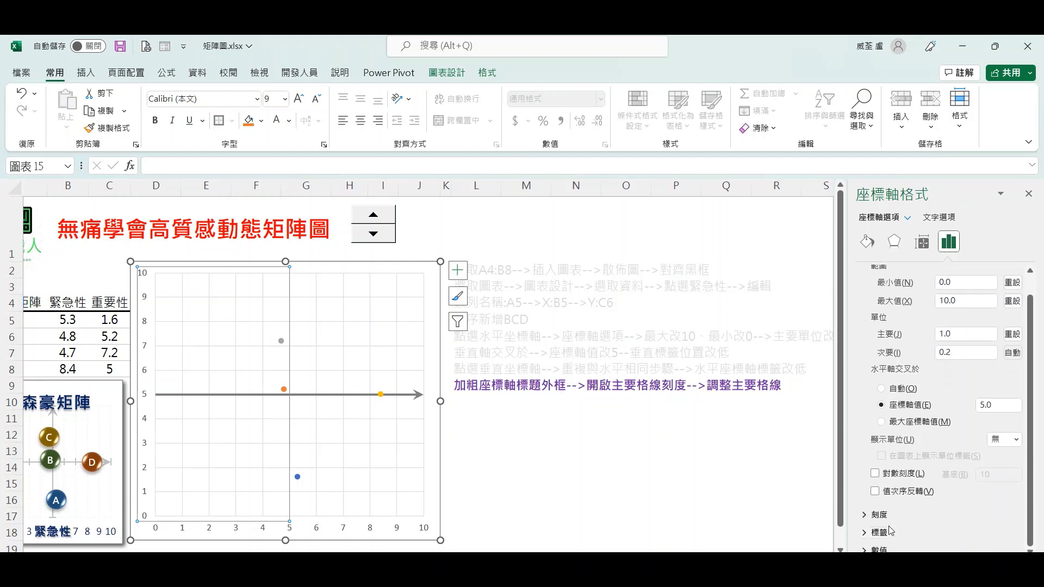
pyautogui.click(867, 242)
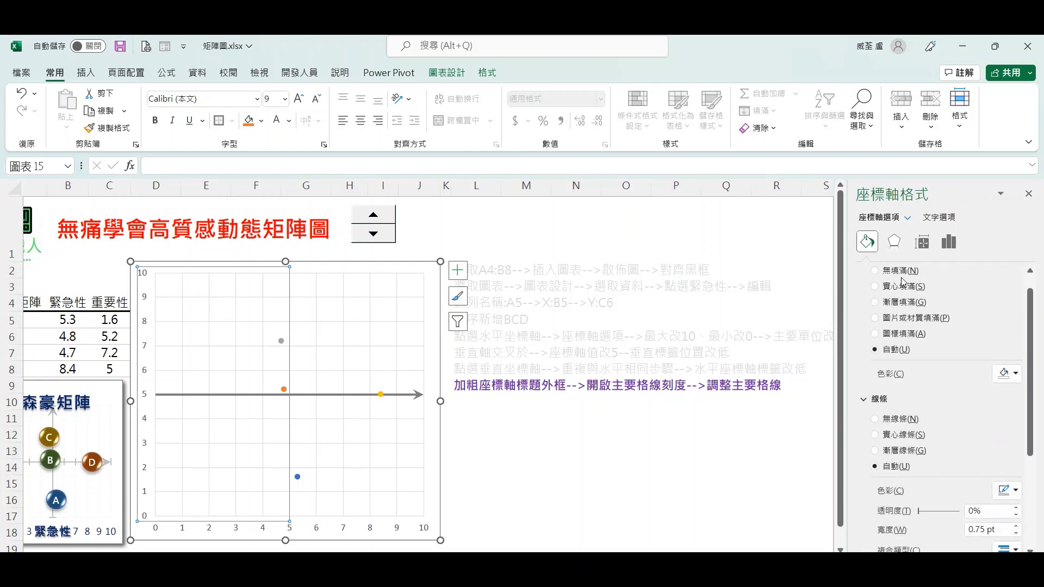
pyautogui.click(916, 436)
pyautogui.scroll(-3, 951, 435)
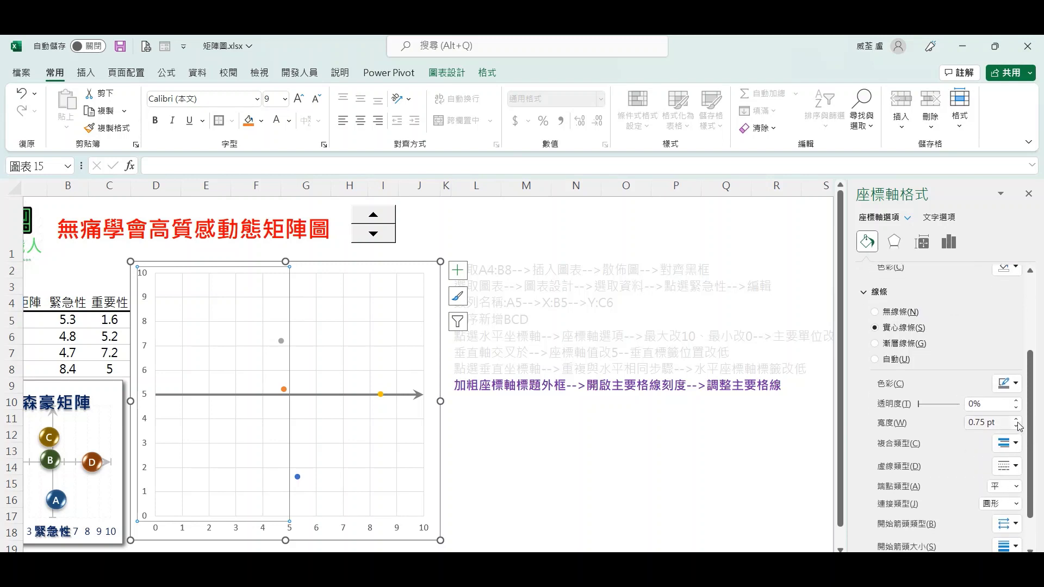
pyautogui.click(1016, 420)
pyautogui.click(1016, 420)
pyautogui.click(1017, 419)
pyautogui.click(1016, 420)
pyautogui.click(1016, 420)
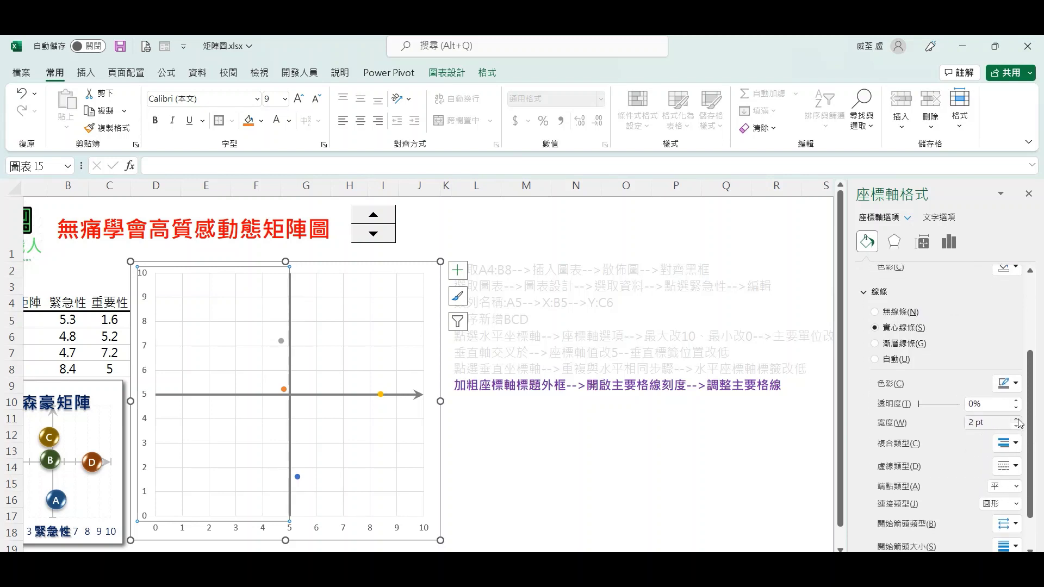
# Step: Give the vertical axis line an open end arrow at the largest end arrow size
pyautogui.scroll(-1, 951, 435)
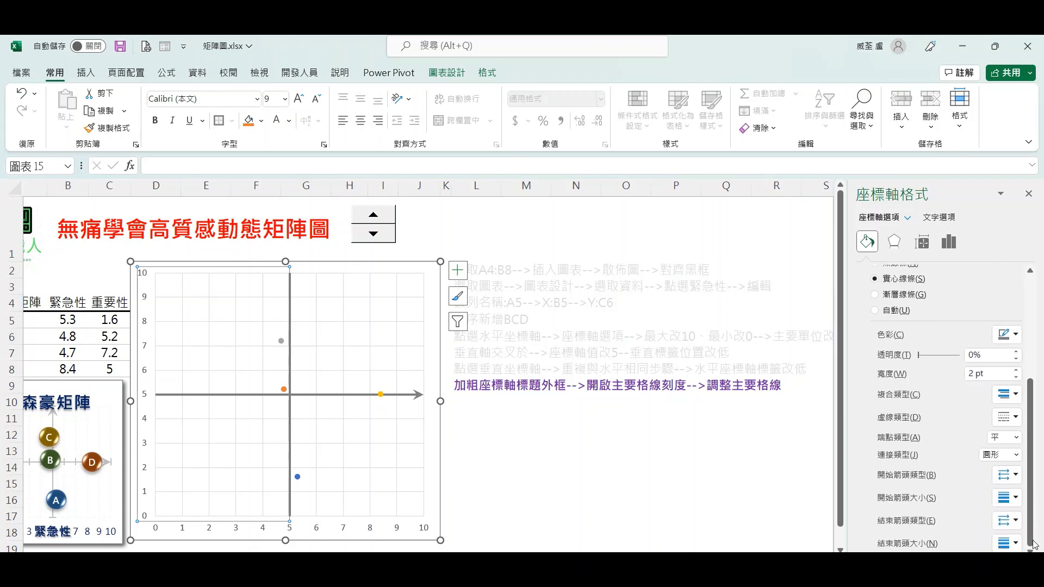
pyautogui.click(1007, 520)
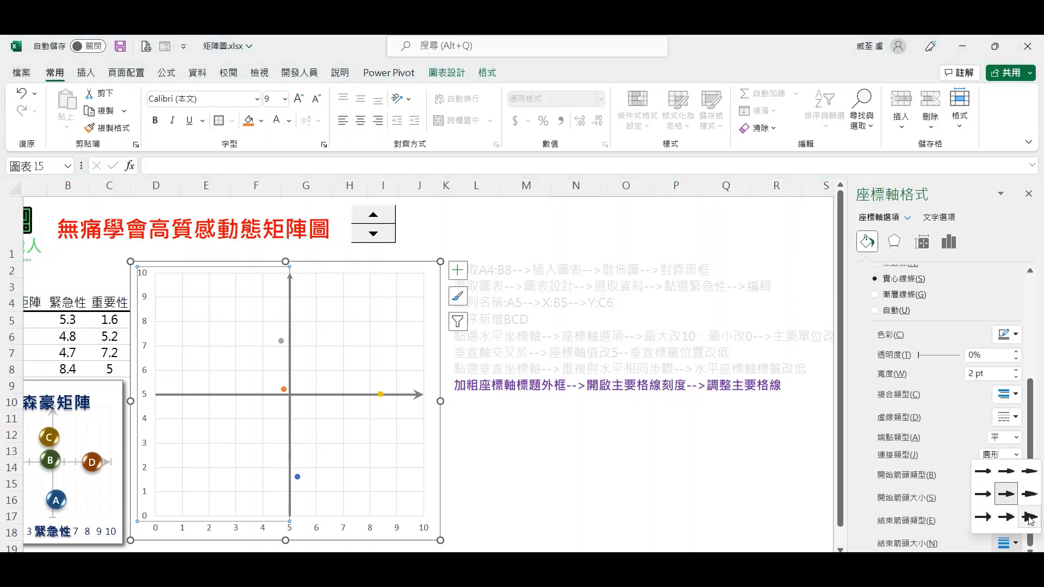
pyautogui.click(1032, 518)
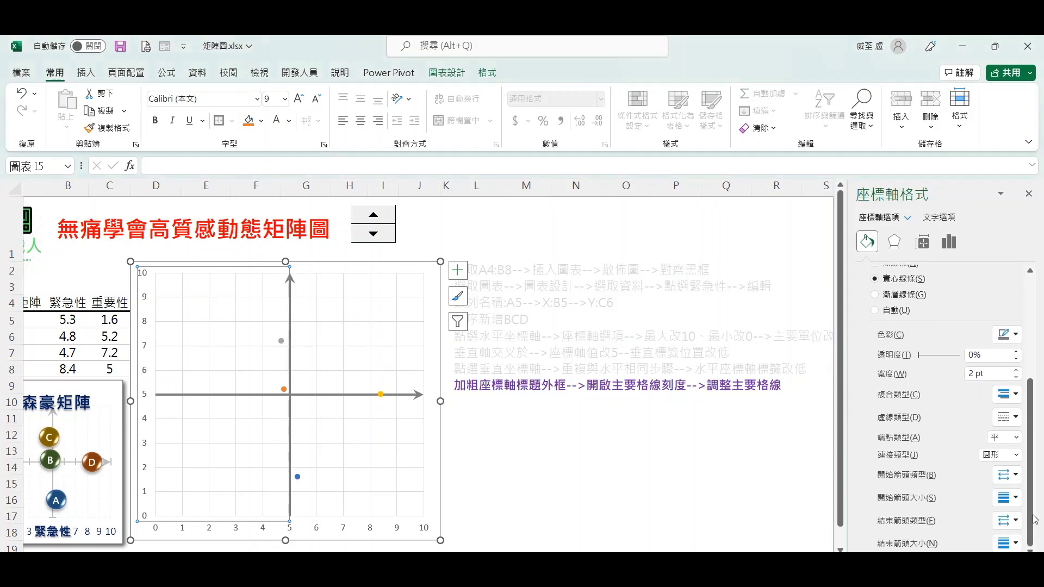
pyautogui.click(740, 465)
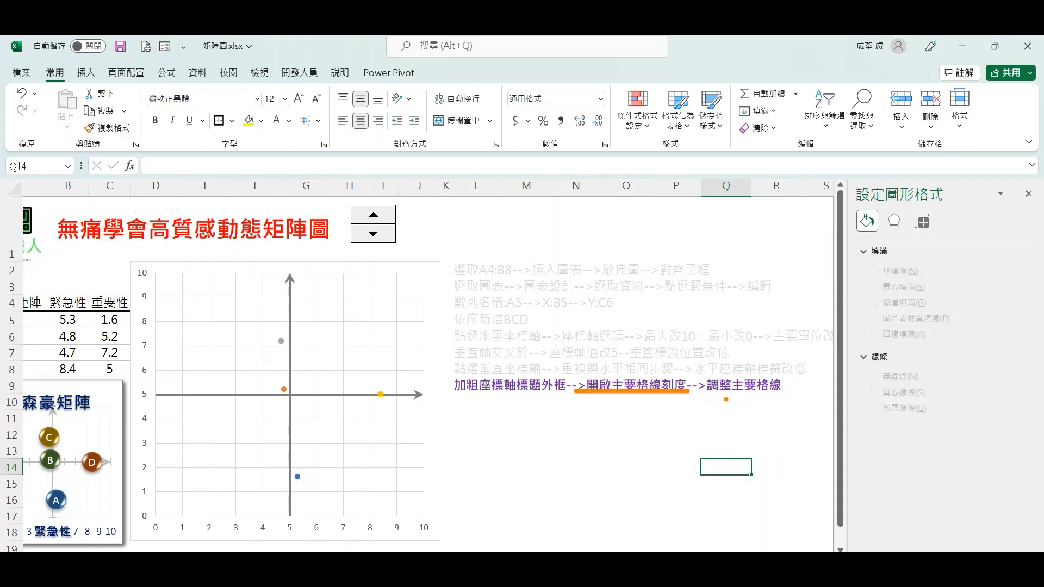
# Step: Set the horizontal axis's major tick mark type to Cross (交叉)
pyautogui.click(412, 400)
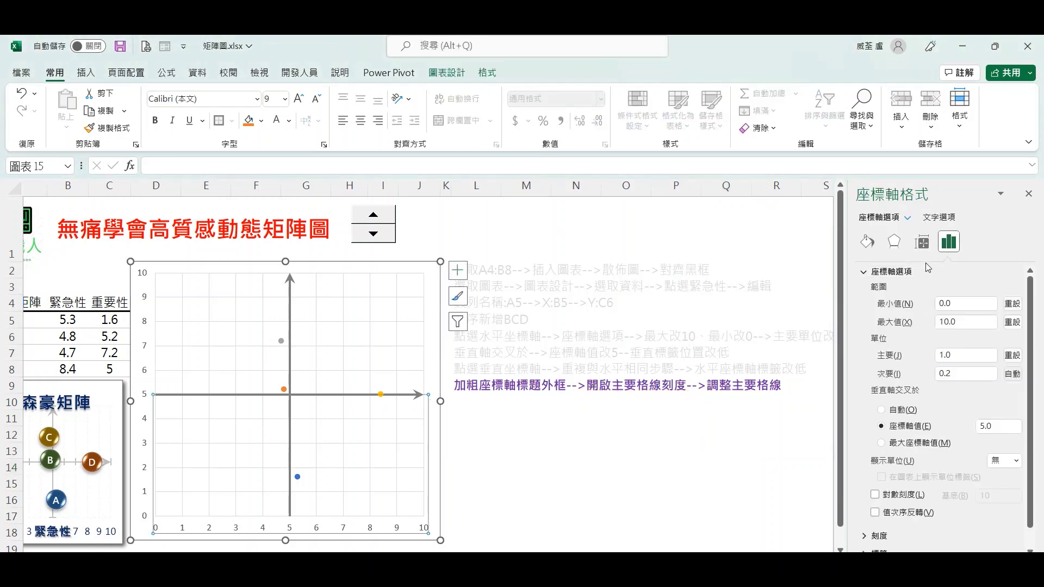
pyautogui.scroll(-1, 1033, 418)
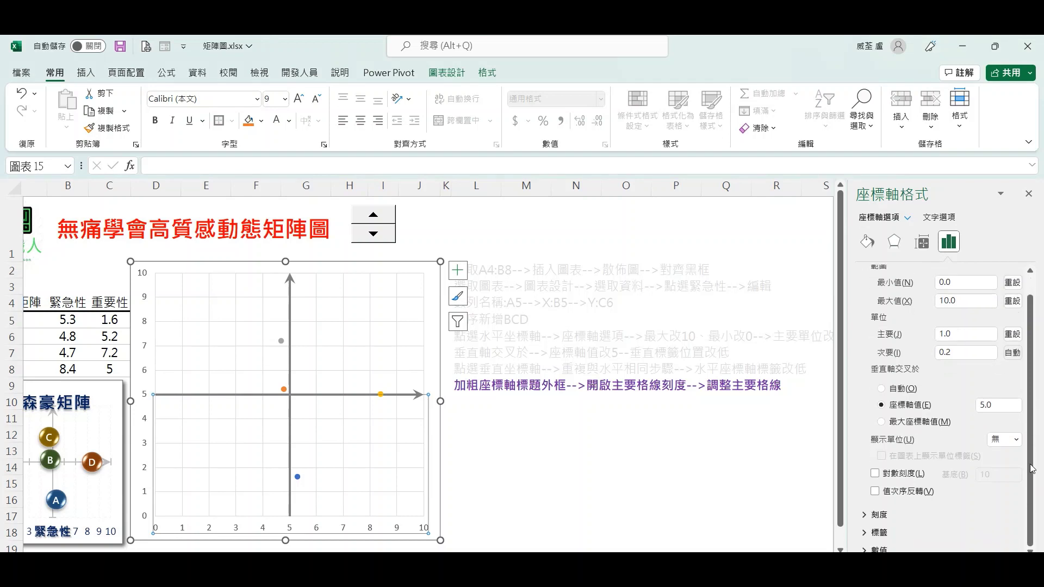
pyautogui.click(876, 515)
pyautogui.click(1011, 530)
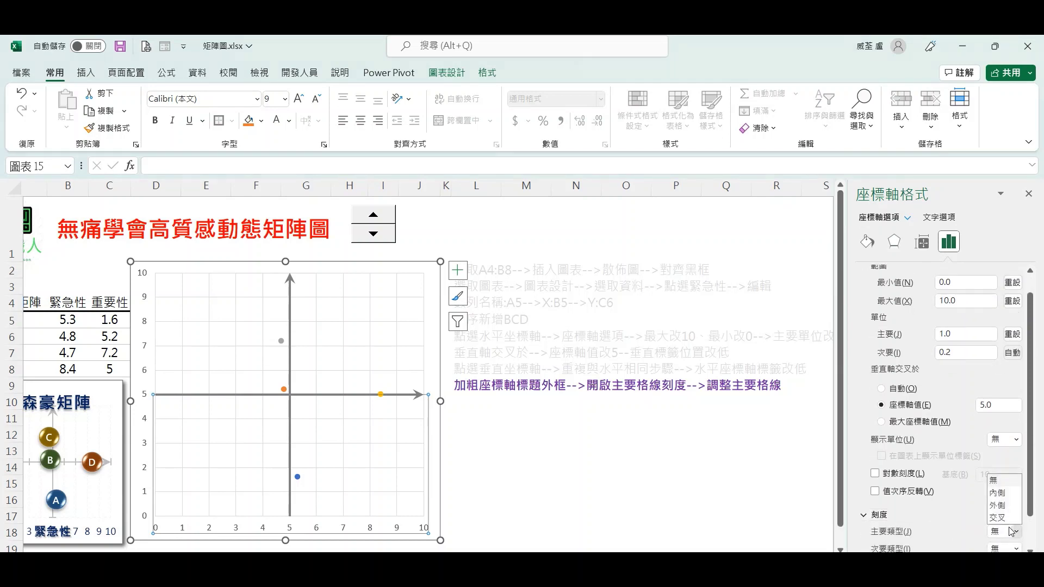
pyautogui.click(1007, 518)
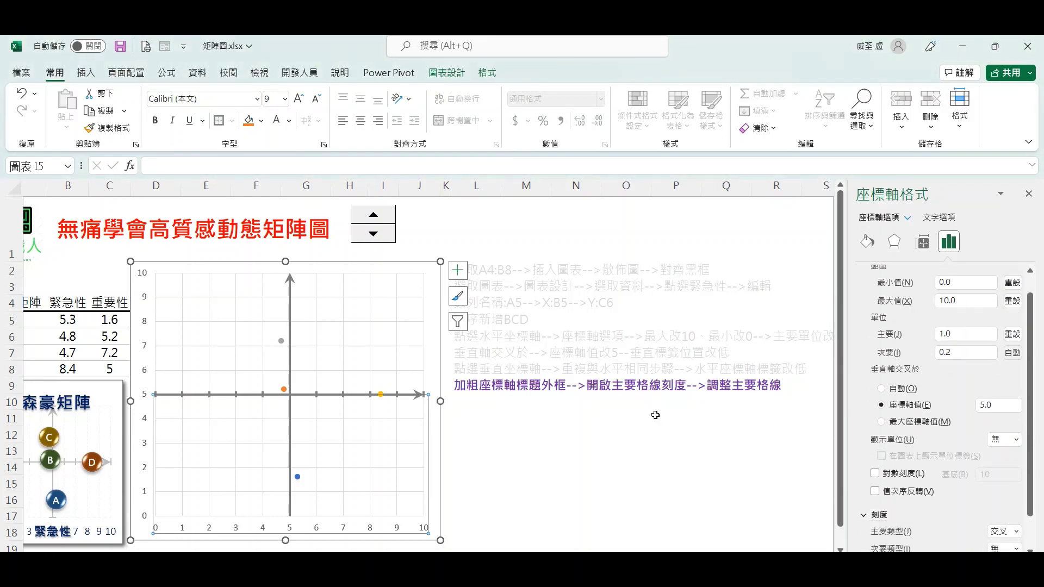
# Step: Set the vertical axis's major tick mark type to Cross (交叉)
pyautogui.click(289, 278)
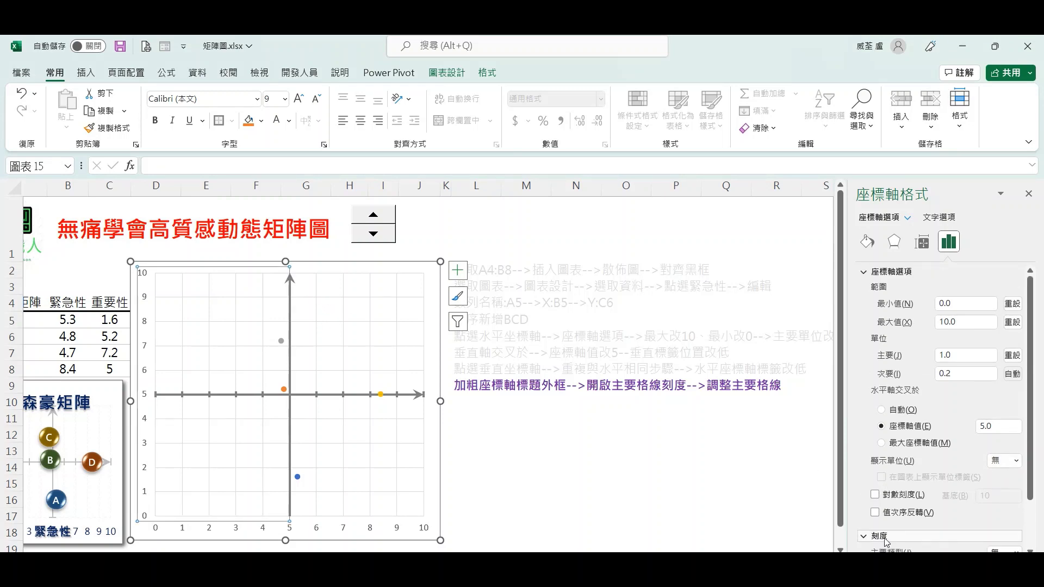
pyautogui.scroll(-1, 1010, 478)
pyautogui.click(1014, 493)
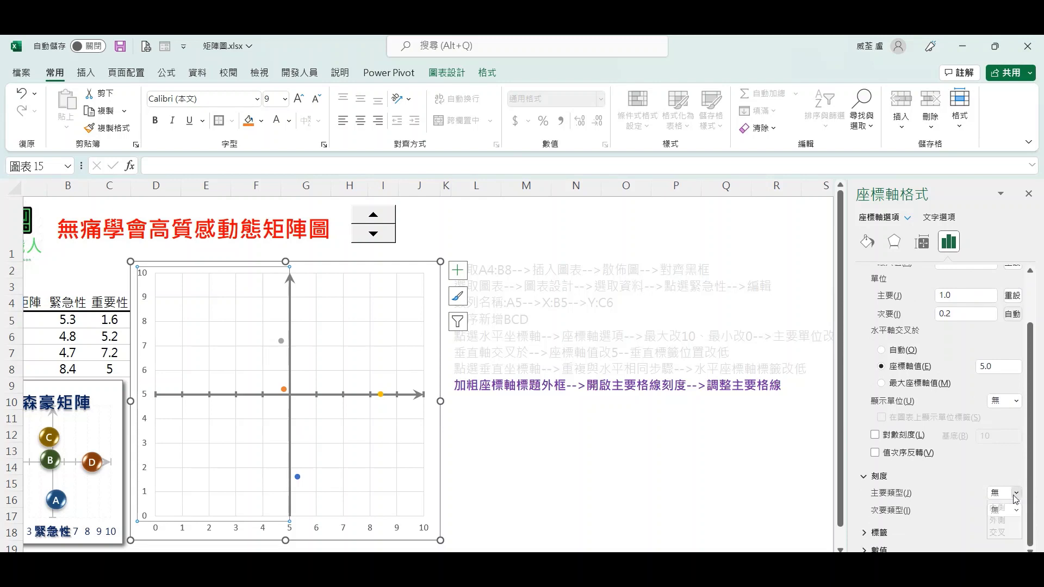
pyautogui.click(1005, 543)
pyautogui.click(759, 483)
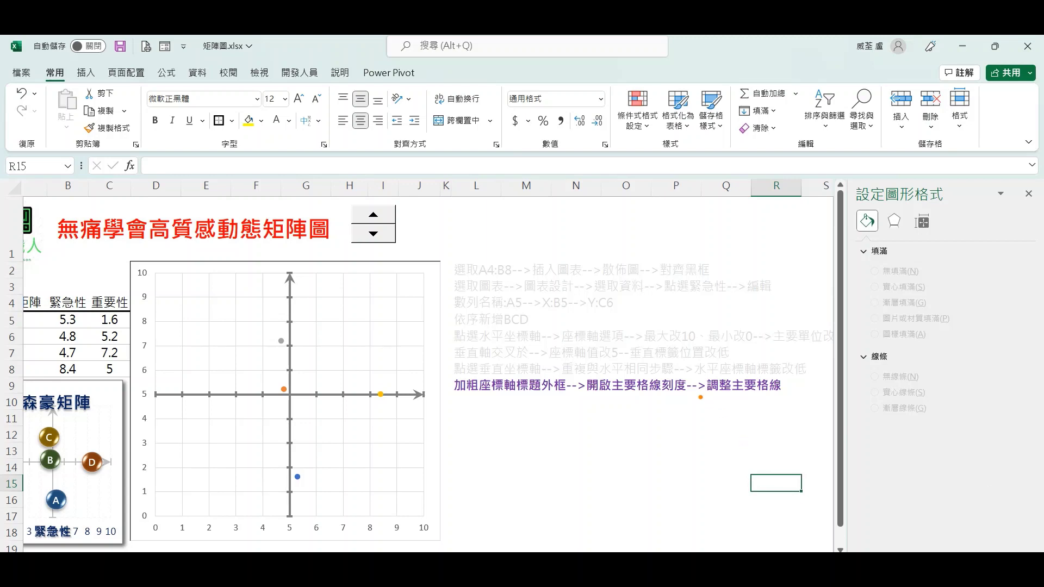
# Step: Format the vertical major gridlines with a 0.25 pt width, a dashed line style and a light grey colour
pyautogui.click(397, 351)
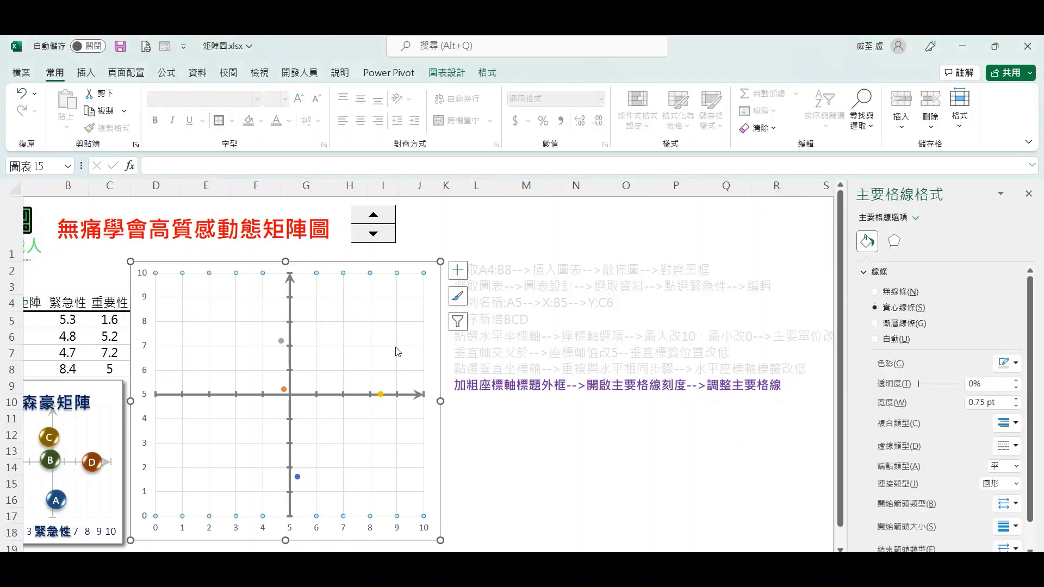
pyautogui.click(1015, 407)
pyautogui.click(1015, 407)
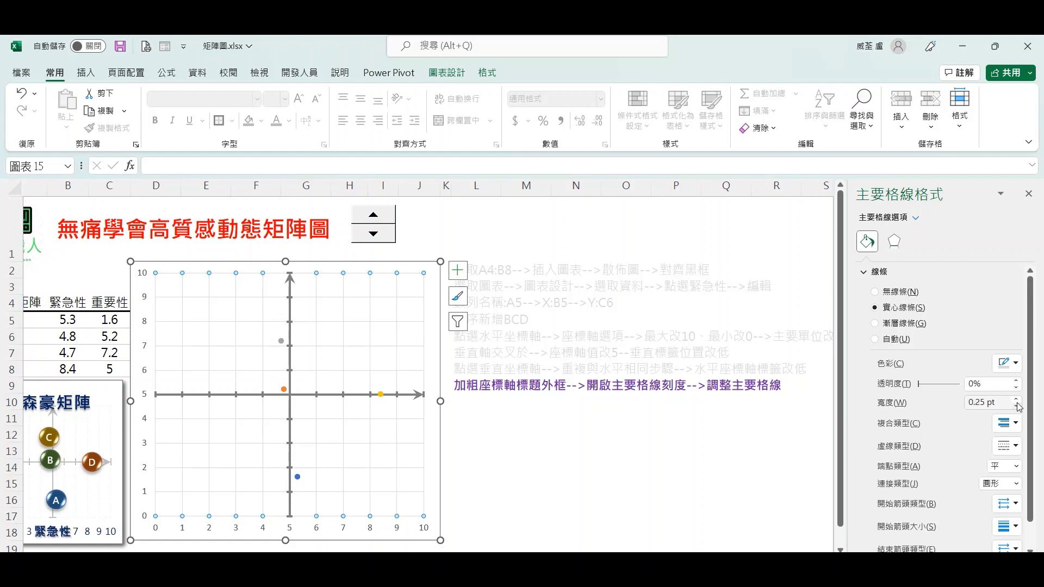
pyautogui.click(1014, 446)
pyautogui.click(1006, 494)
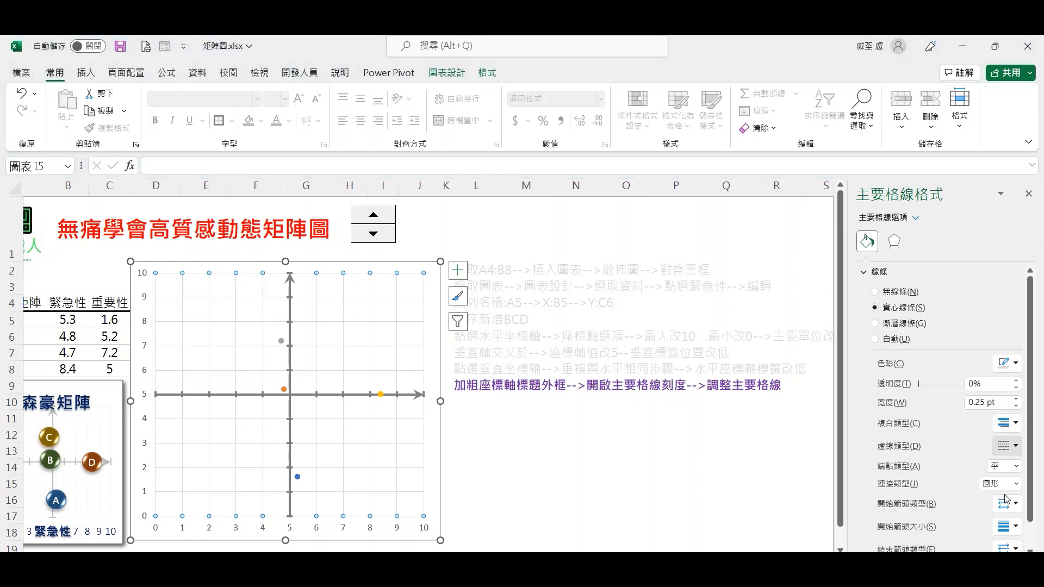
pyautogui.click(1010, 364)
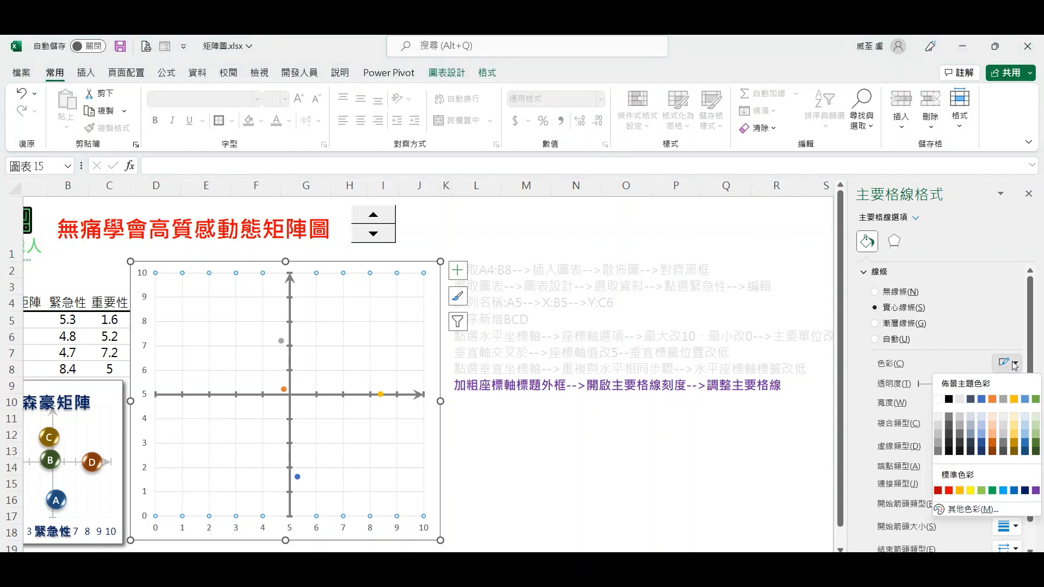
pyautogui.click(937, 435)
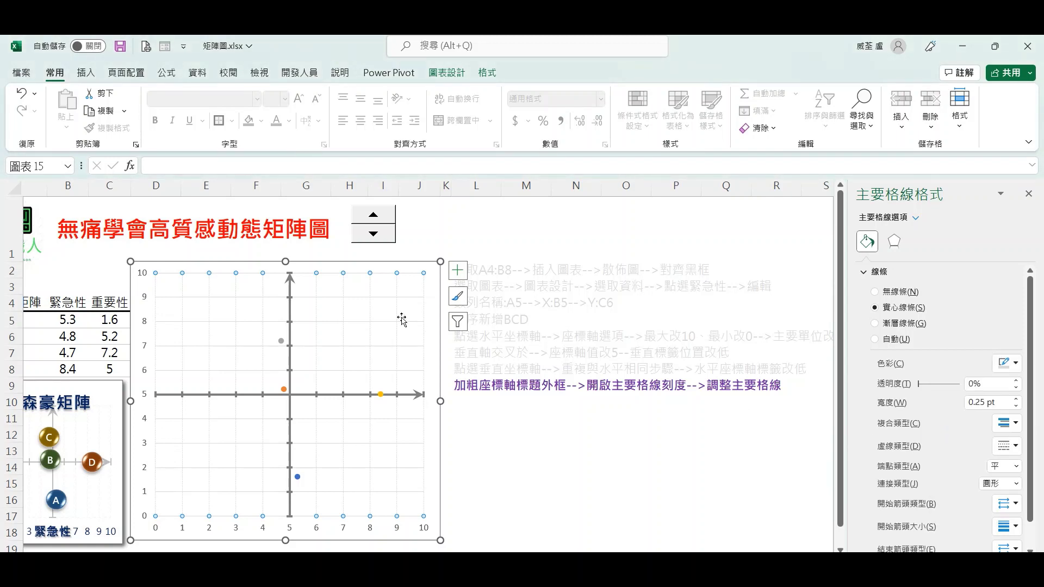
# Step: Format the horizontal major gridlines as 0.25 pt dashed lines in light grey to match the vertical ones
pyautogui.click(391, 298)
pyautogui.click(1007, 445)
pyautogui.click(1006, 492)
pyautogui.click(1008, 363)
pyautogui.click(945, 427)
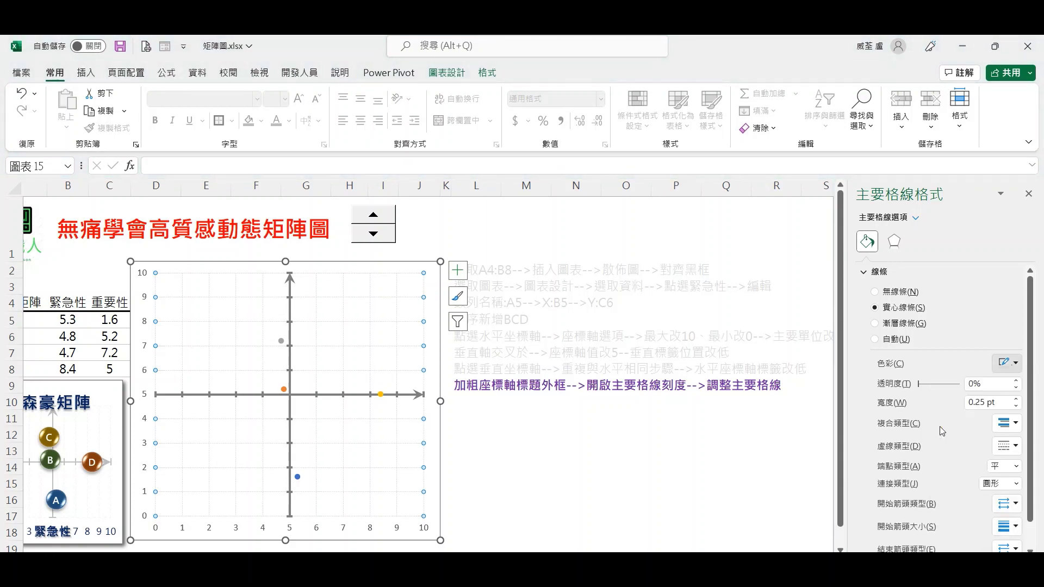
pyautogui.click(718, 485)
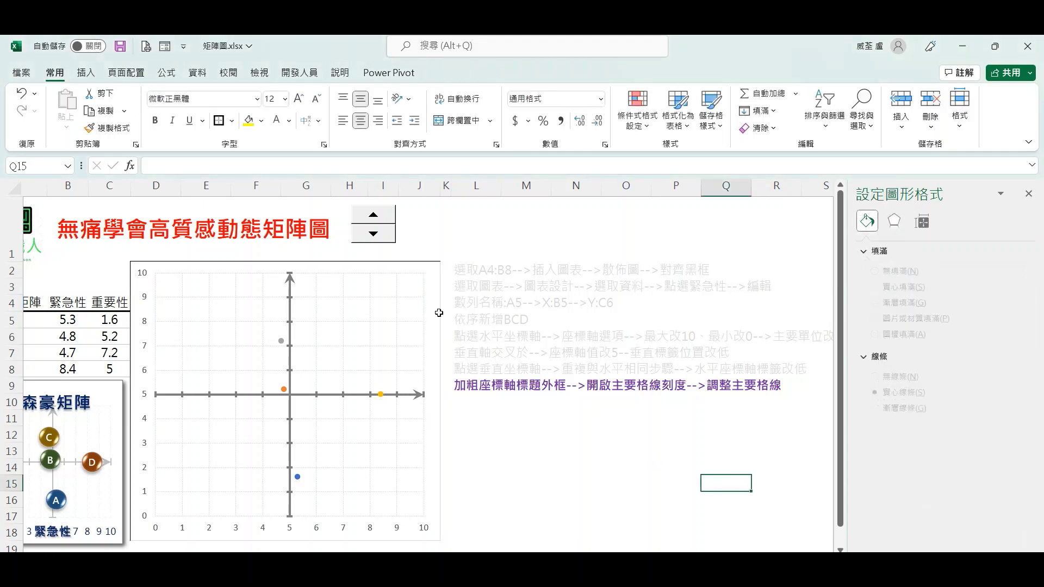
# Step: Advance the on-sheet instructions to the note on beautifying the markers with size 20 and picture effects
pyautogui.click(384, 221)
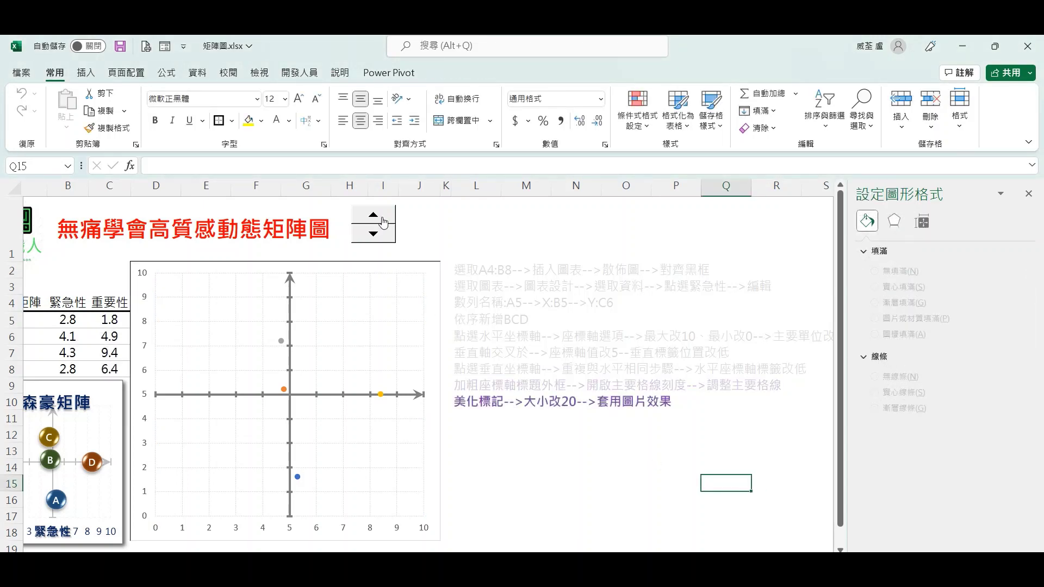
pyautogui.click(559, 463)
pyautogui.moveTo(450, 411); pyautogui.dragTo(583, 412)
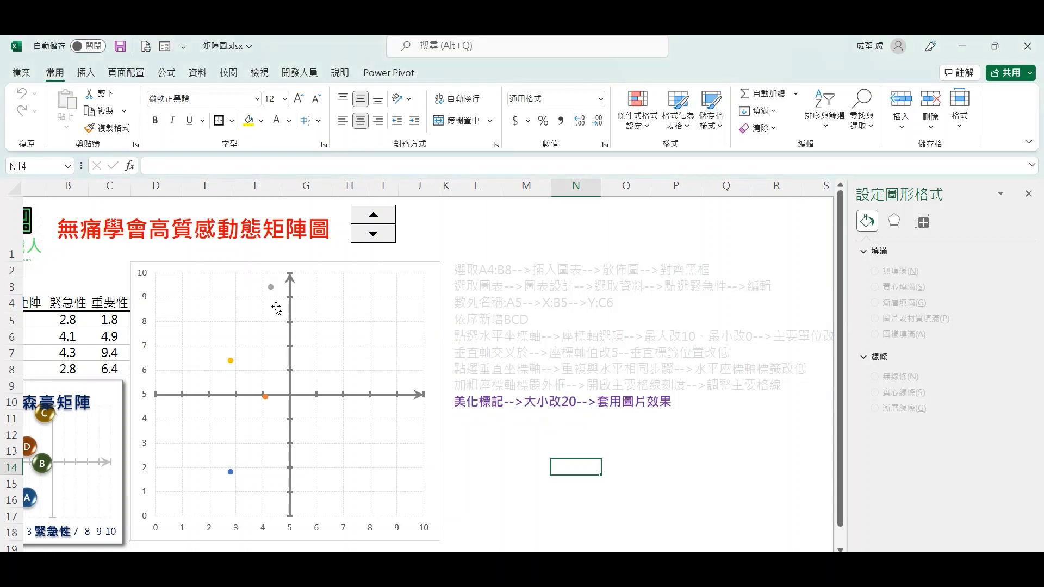
# Step: Set series C's marker to the built-in type with a size of 20
pyautogui.click(271, 287)
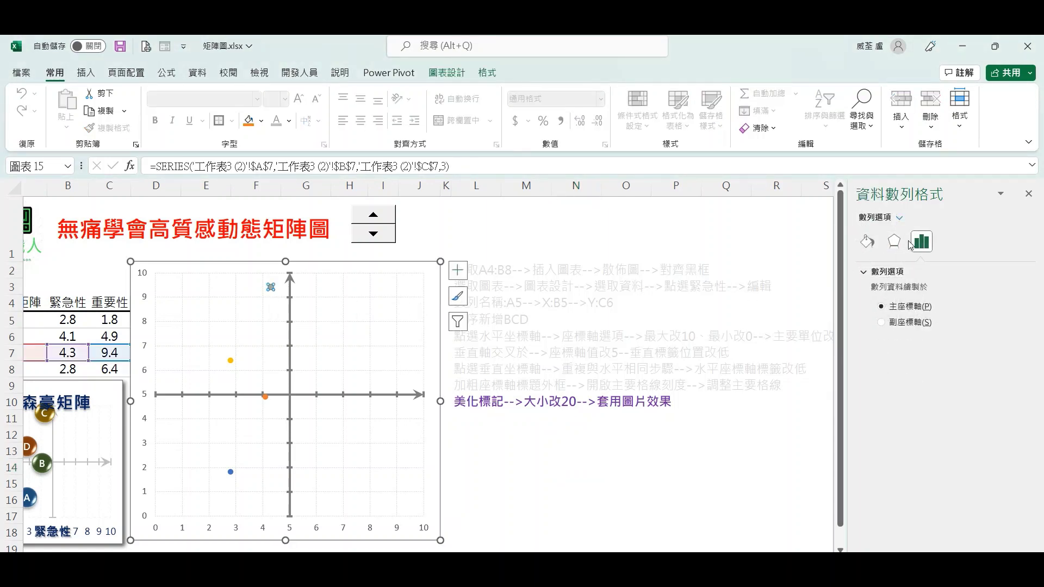
pyautogui.click(866, 243)
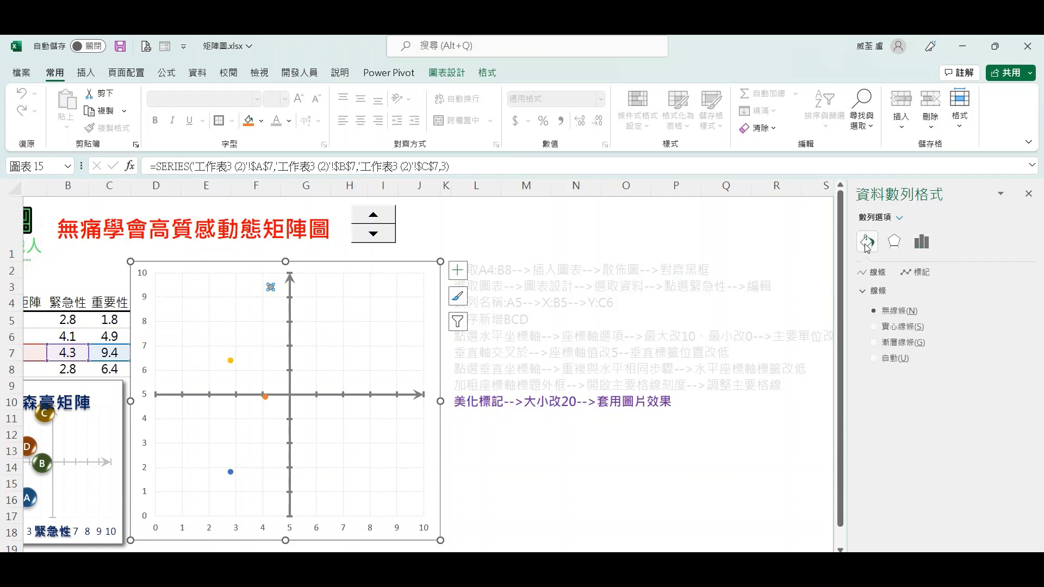
pyautogui.click(922, 273)
pyautogui.click(887, 291)
pyautogui.click(894, 343)
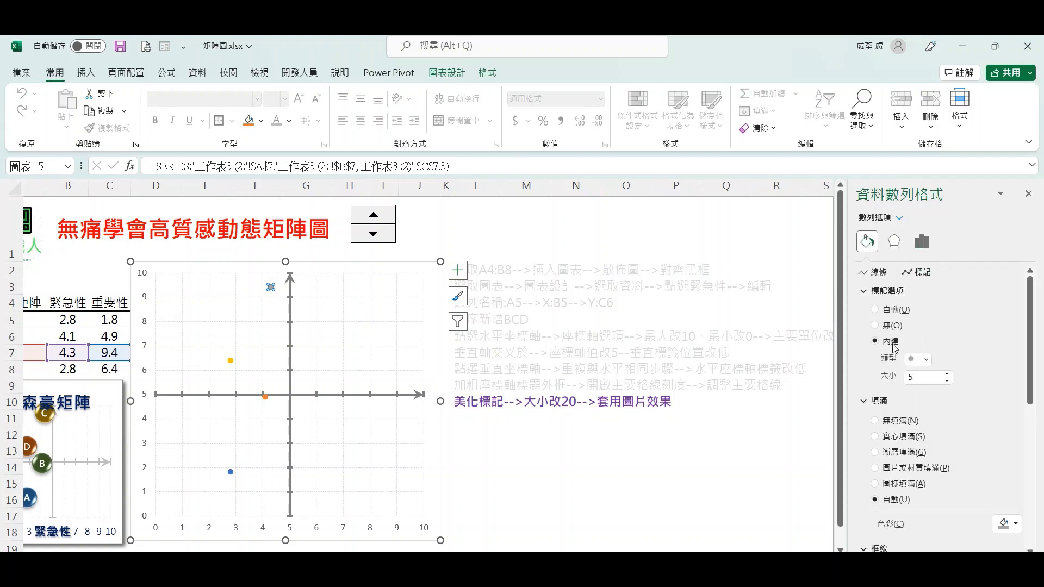
pyautogui.doubleClick(924, 377)
pyautogui.write('20')
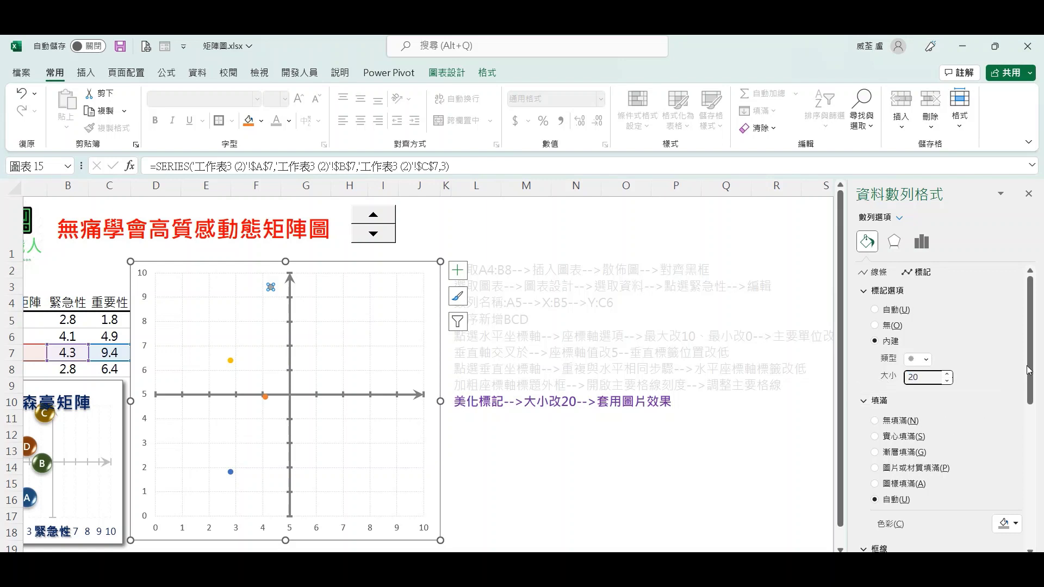
pyautogui.moveTo(1028, 371); pyautogui.dragTo(1033, 384)
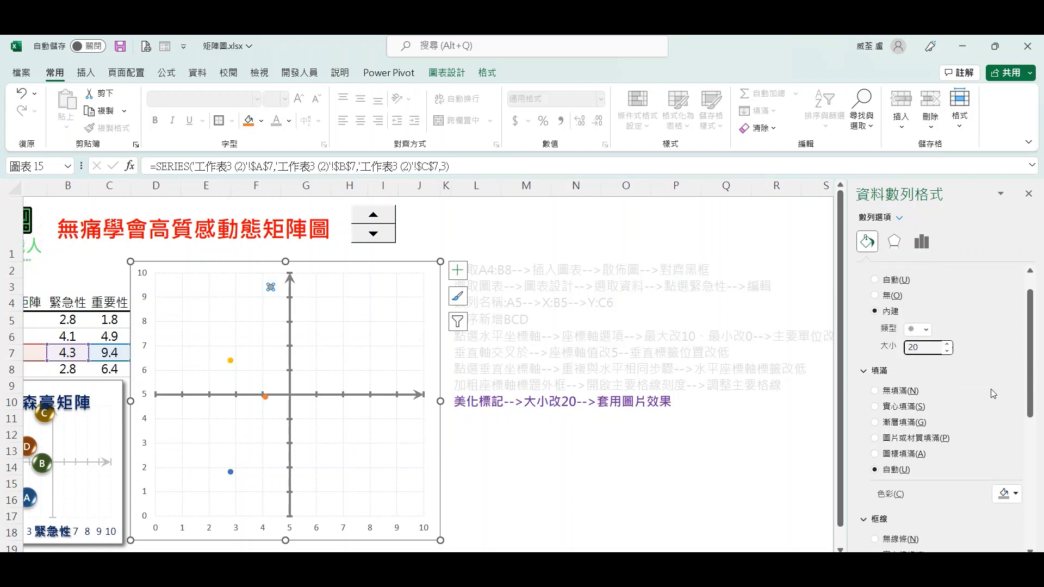
pyautogui.press('Tab')
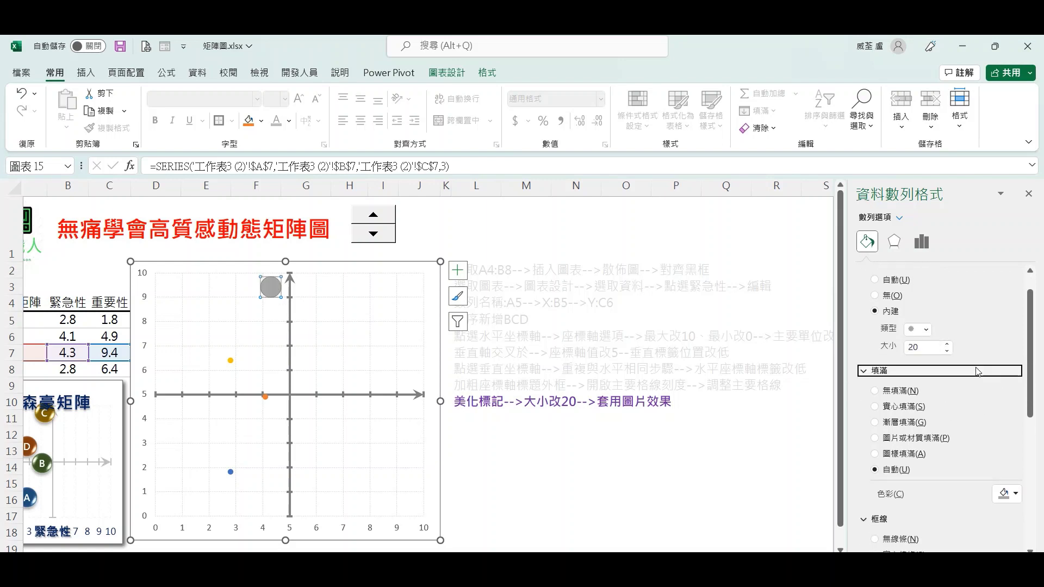
# Step: Apply a solid dark green fill to series C's marker
pyautogui.click(917, 409)
pyautogui.click(1014, 494)
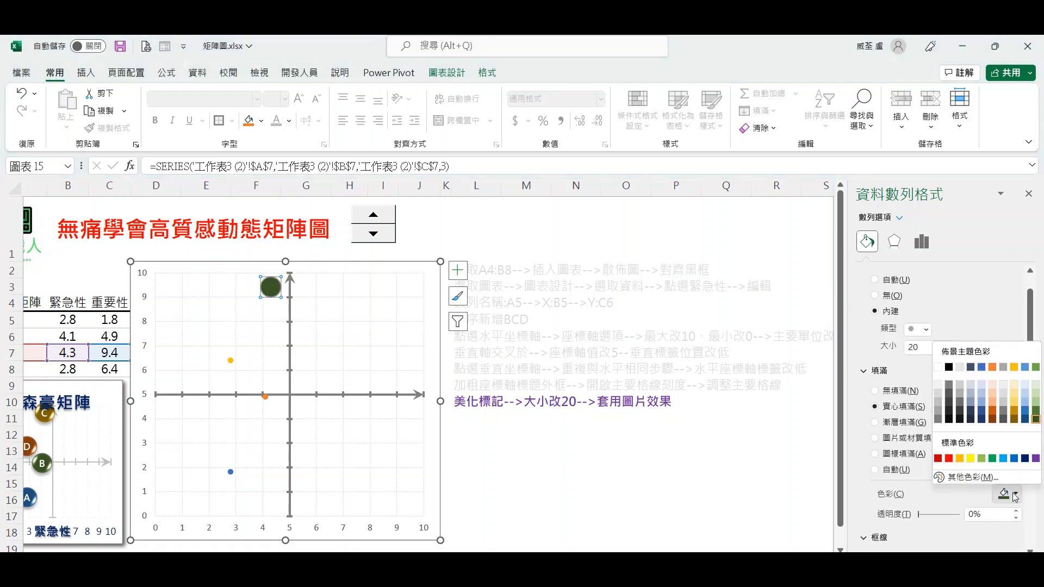
pyautogui.click(1036, 421)
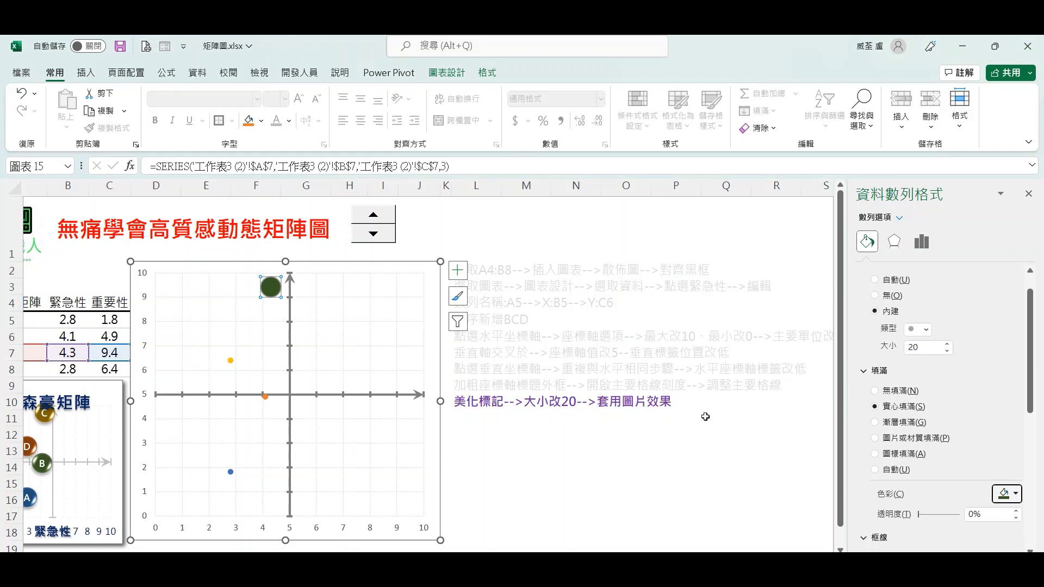
# Step: Apply a bevelled preset shape effect to series C's marker
pyautogui.click(486, 74)
pyautogui.click(558, 136)
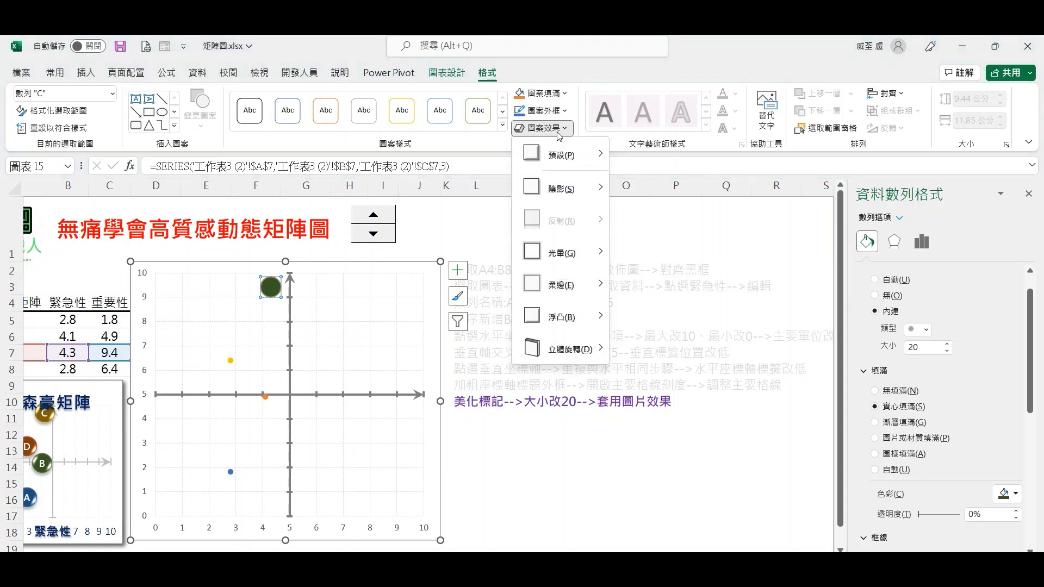
pyautogui.moveTo(581, 160)
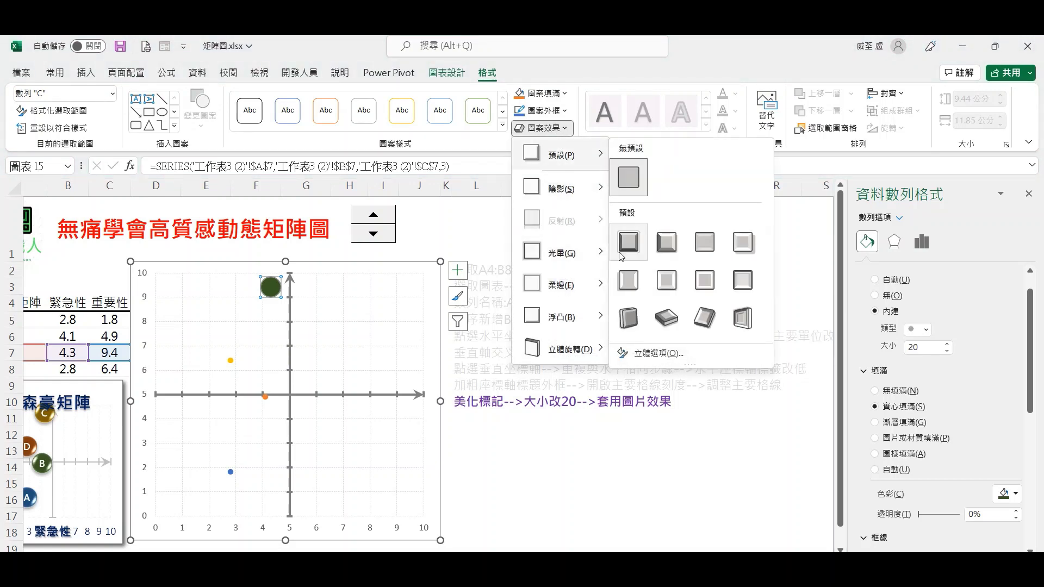
pyautogui.click(620, 280)
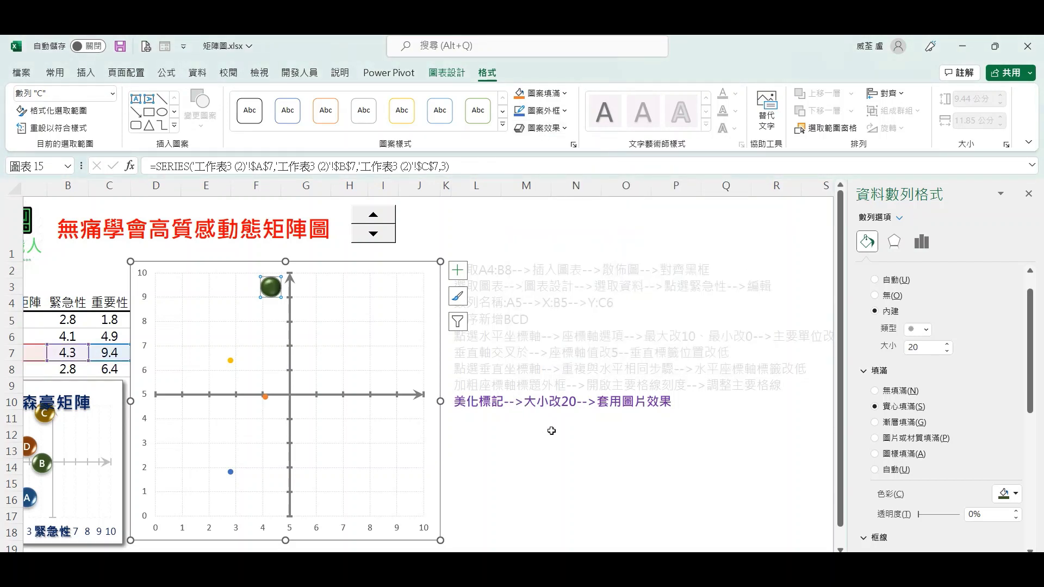
# Step: Set series D's marker to the built-in type with a size of 20
pyautogui.click(231, 360)
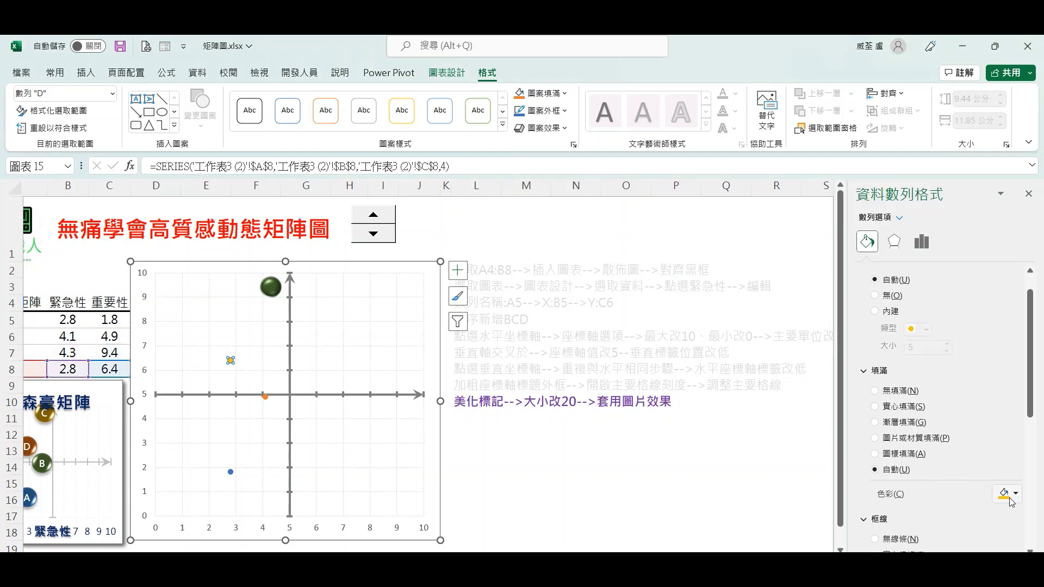
pyautogui.click(889, 311)
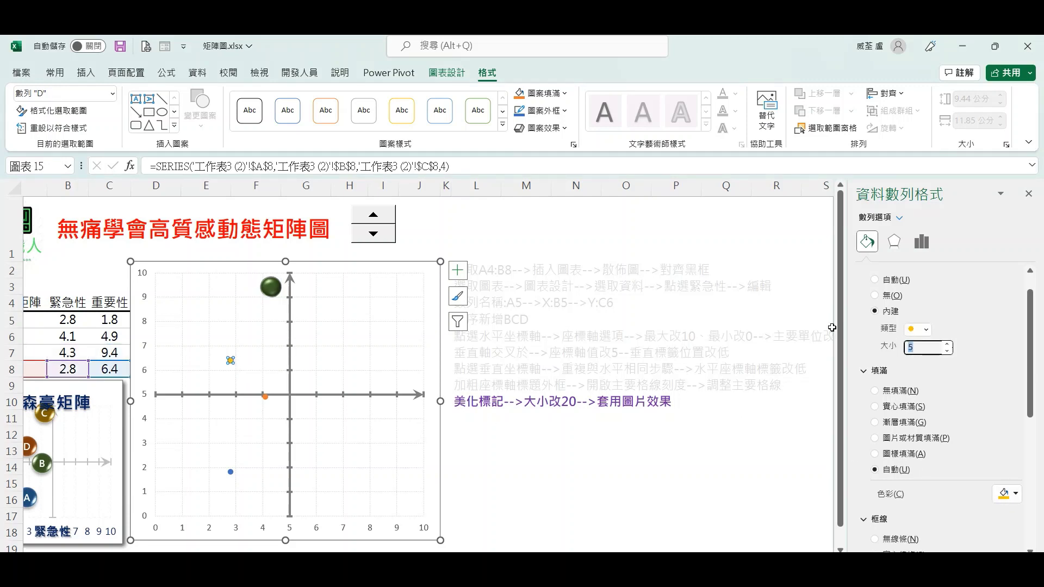
pyautogui.write('20')
# Step: Give series D's marker a solid dark blue fill and a bevelled preset shape effect
pyautogui.click(1010, 494)
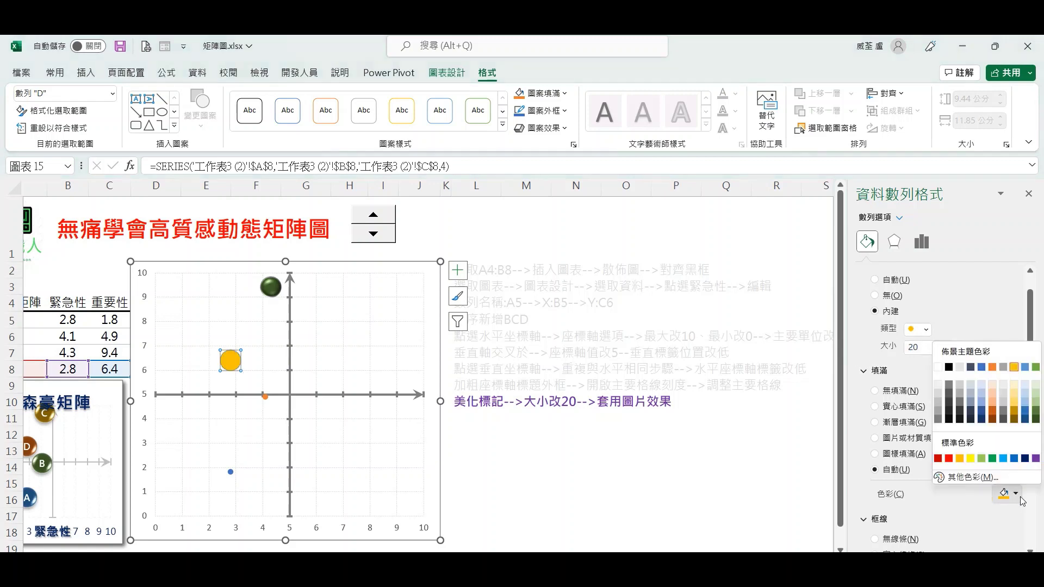
pyautogui.click(1024, 419)
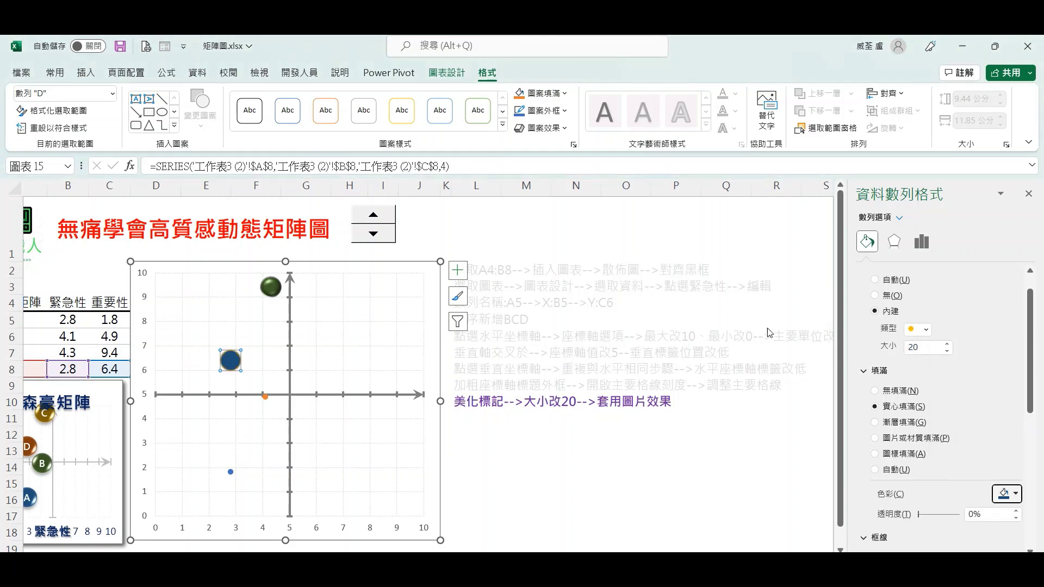
pyautogui.click(542, 129)
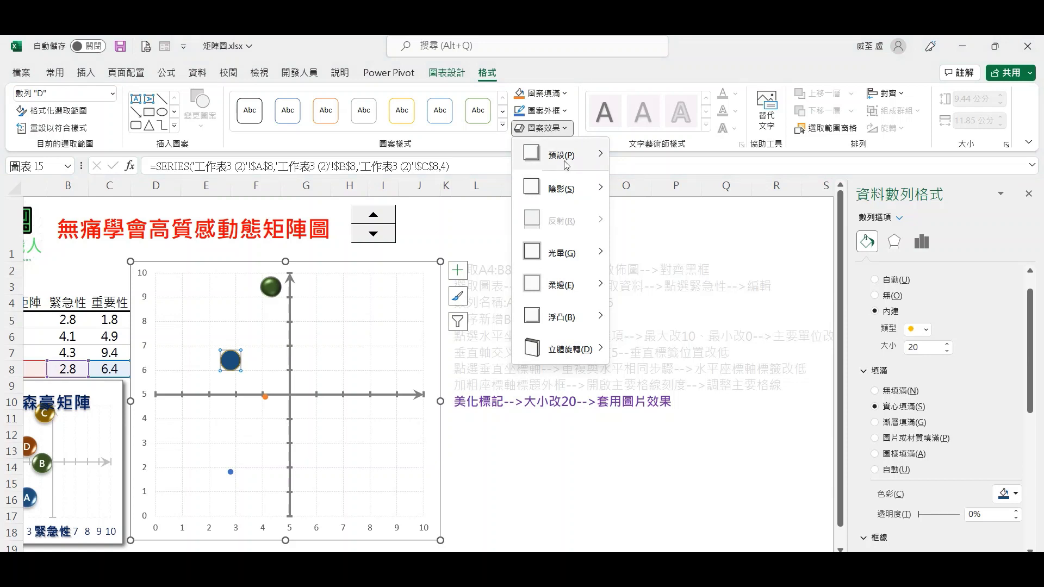
pyautogui.click(628, 278)
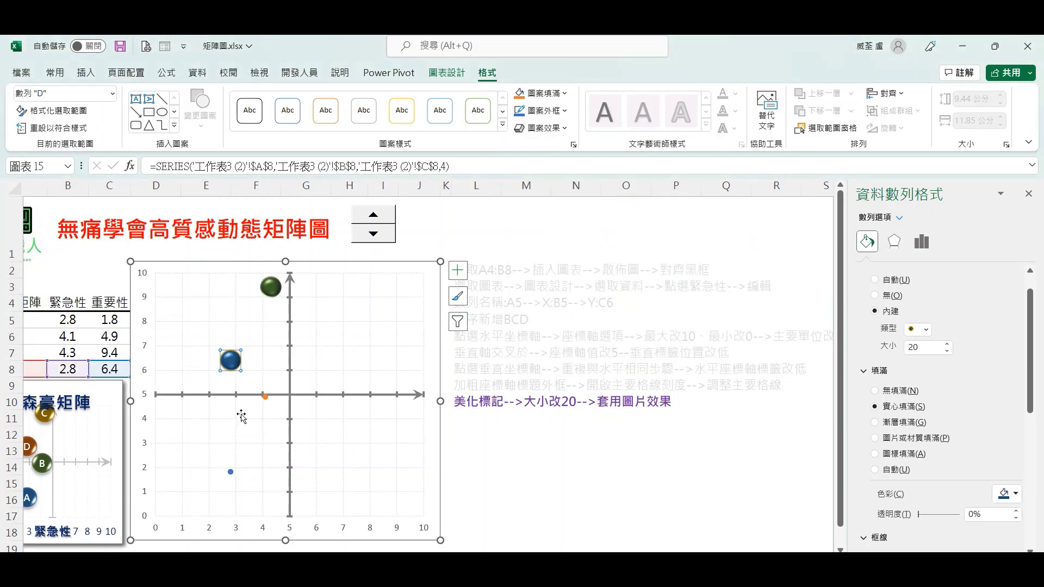
# Step: Set series B's marker to the built-in type with a size of 20
pyautogui.click(265, 397)
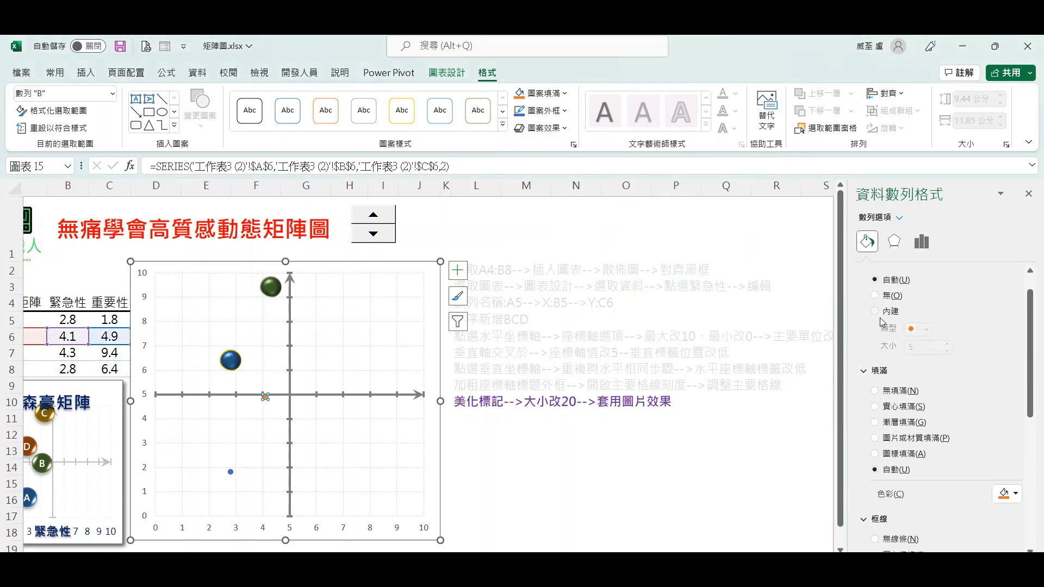
pyautogui.doubleClick(921, 348)
pyautogui.write('20')
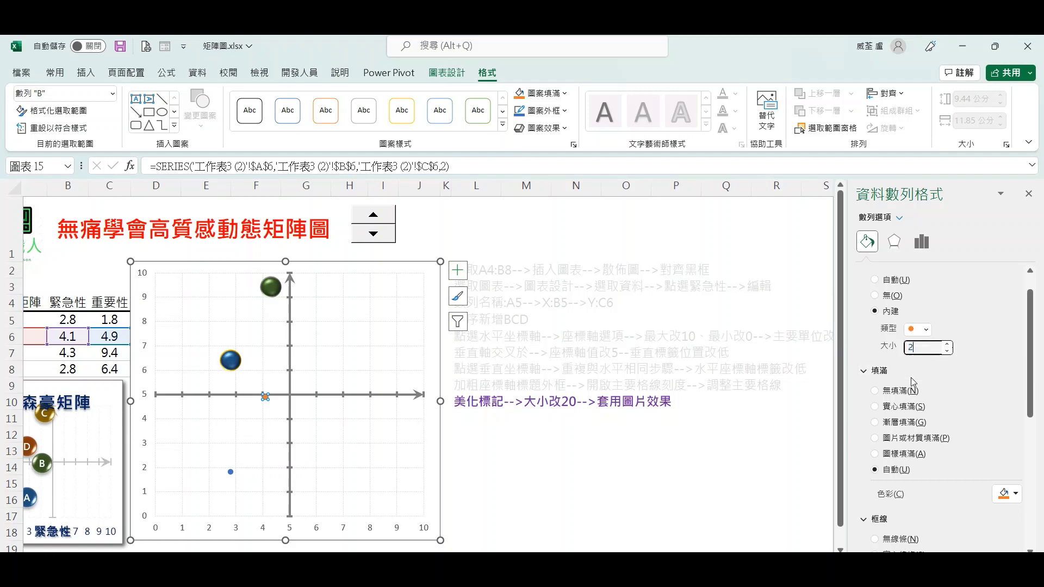
# Step: Give series B's marker a solid dark gold fill and a bevelled preset shape effect
pyautogui.click(1007, 493)
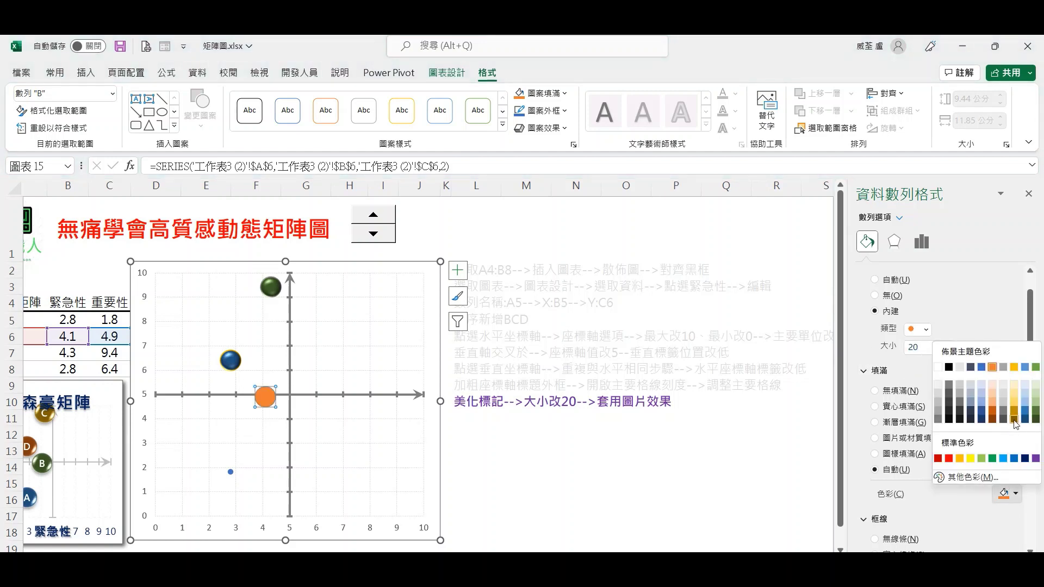
pyautogui.click(1014, 419)
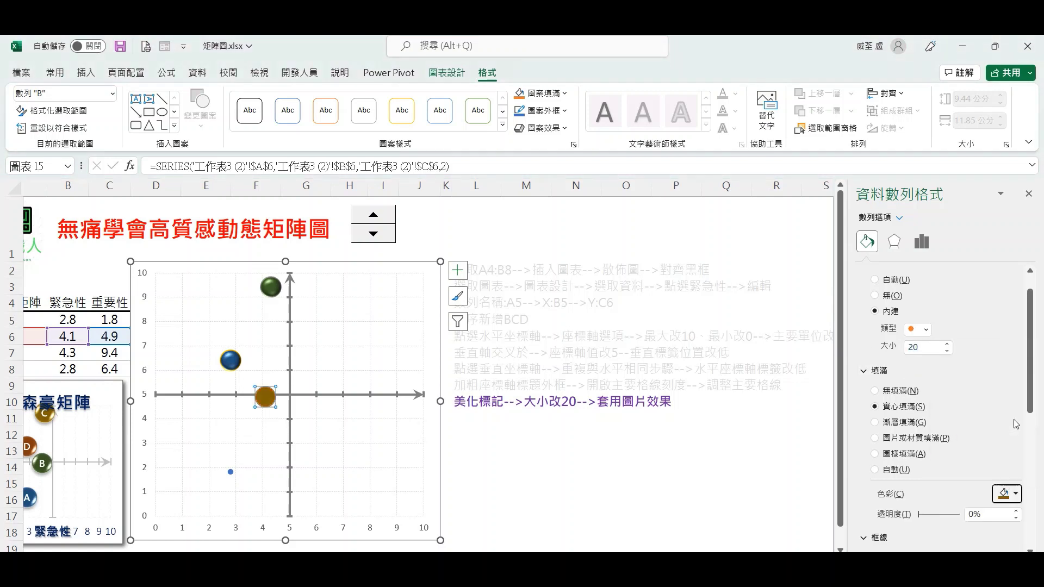
pyautogui.click(541, 129)
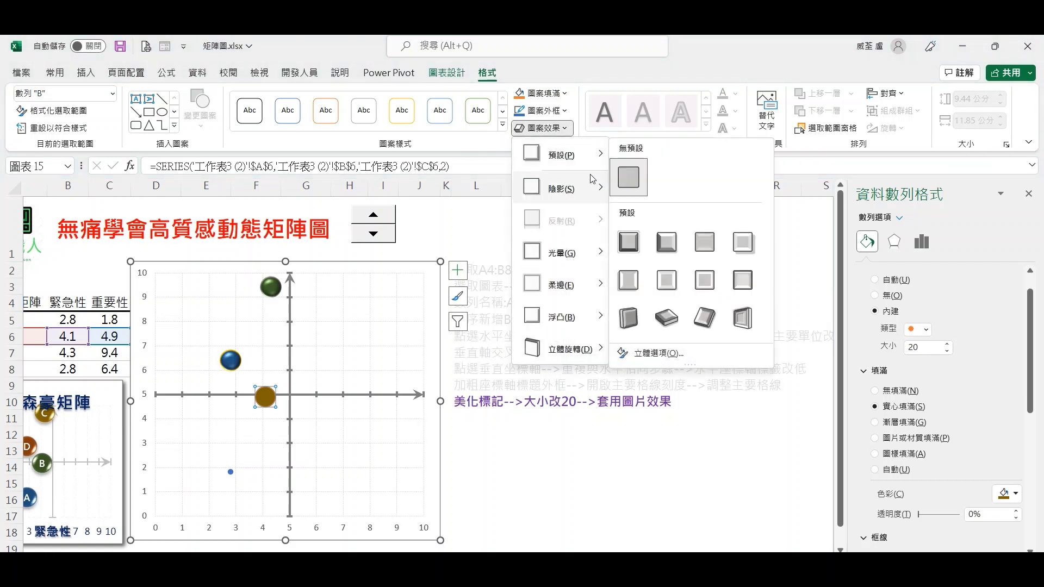
pyautogui.click(628, 242)
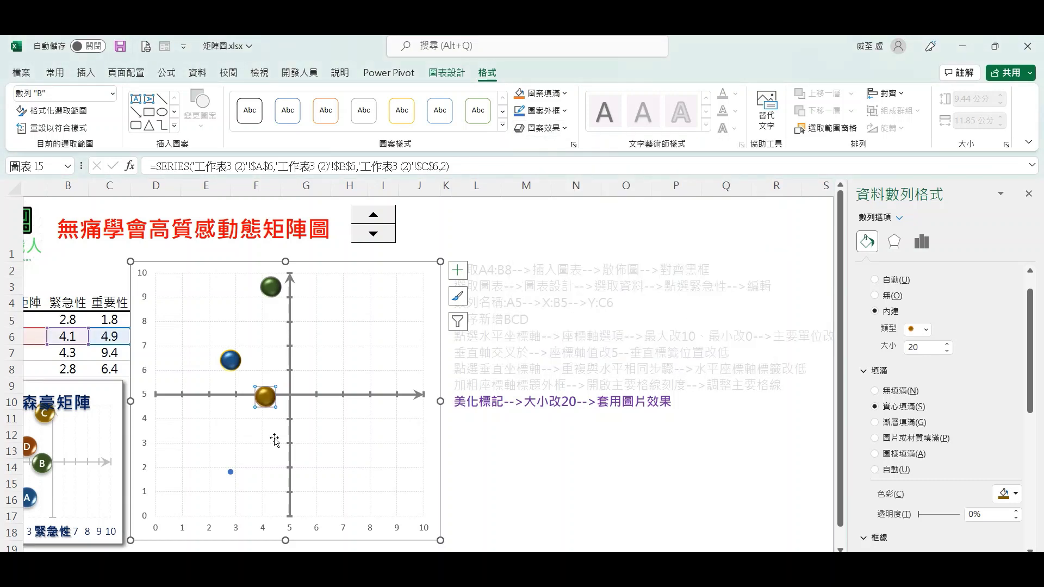
# Step: Set series A's marker to the built-in type with a size of 20
pyautogui.click(231, 473)
pyautogui.click(889, 311)
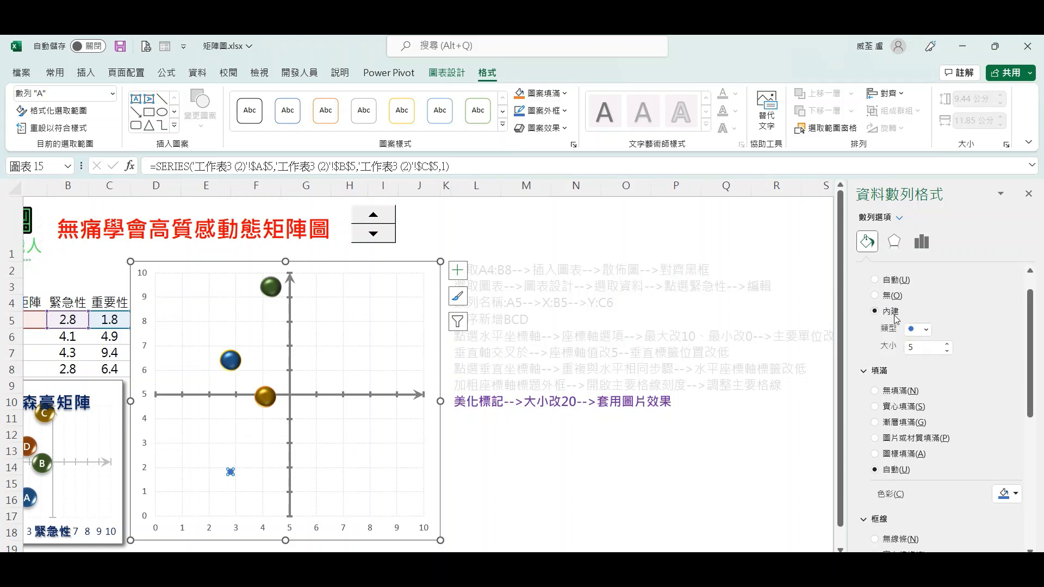
pyautogui.doubleClick(924, 347)
pyautogui.write('20')
# Step: Give series A's marker a solid dark orange fill and a bevelled preset shape effect
pyautogui.click(1008, 494)
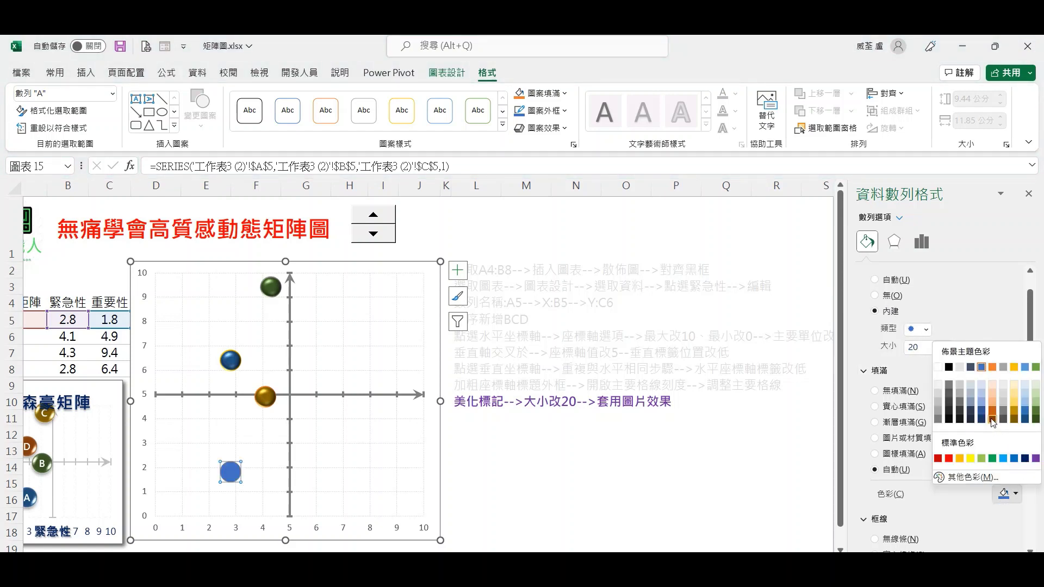
pyautogui.click(992, 420)
pyautogui.click(541, 128)
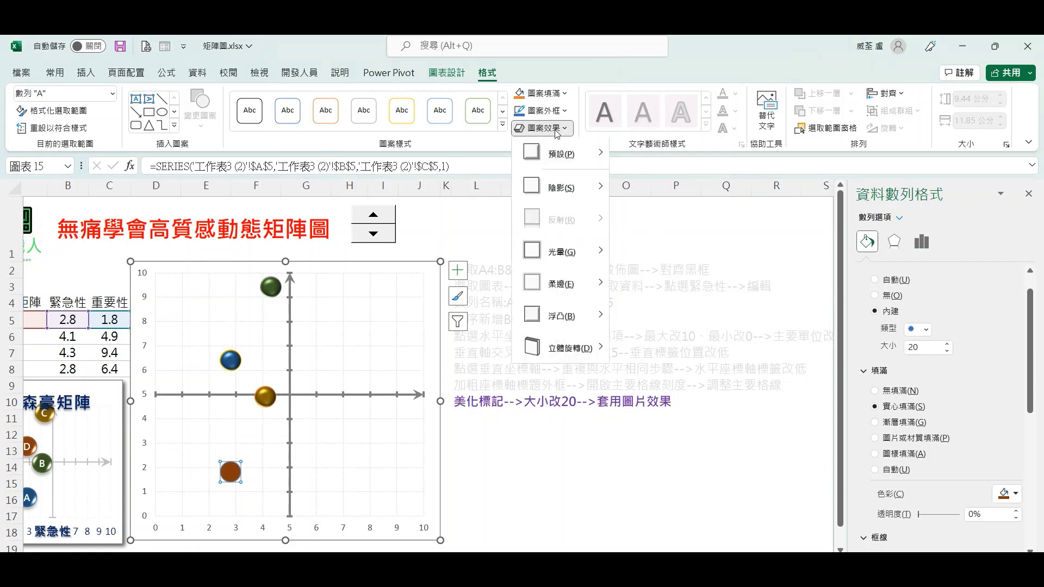
pyautogui.moveTo(561, 155)
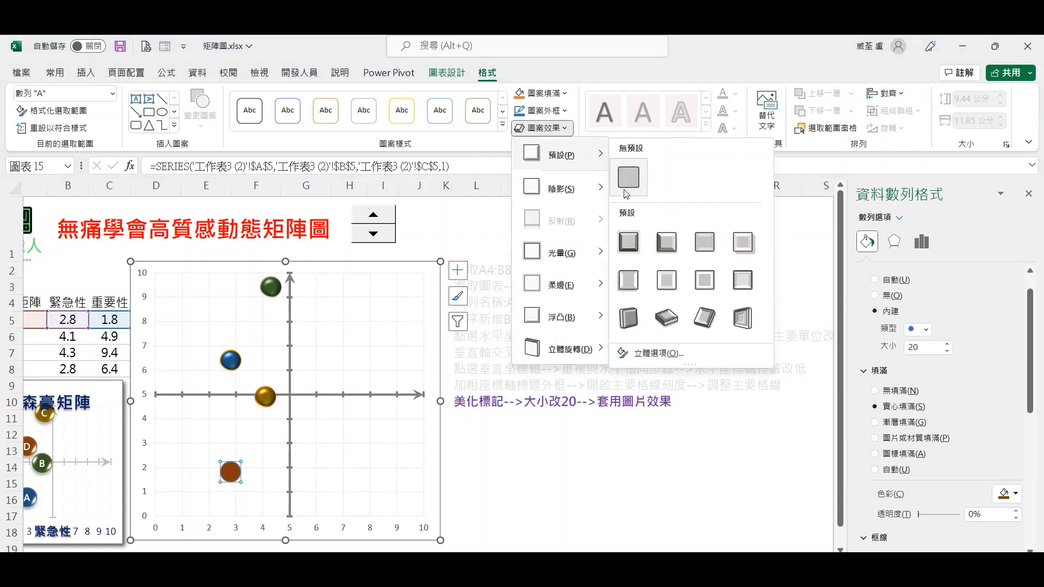
pyautogui.click(632, 279)
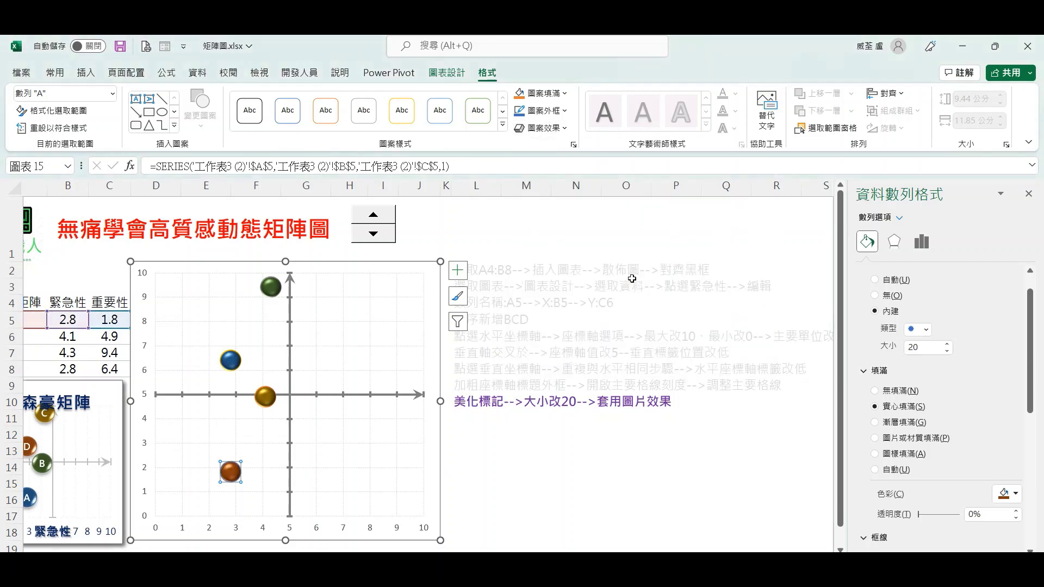
# Step: Advance the on-sheet instructions to the note on adding centred data labels
pyautogui.click(622, 431)
pyautogui.click(388, 216)
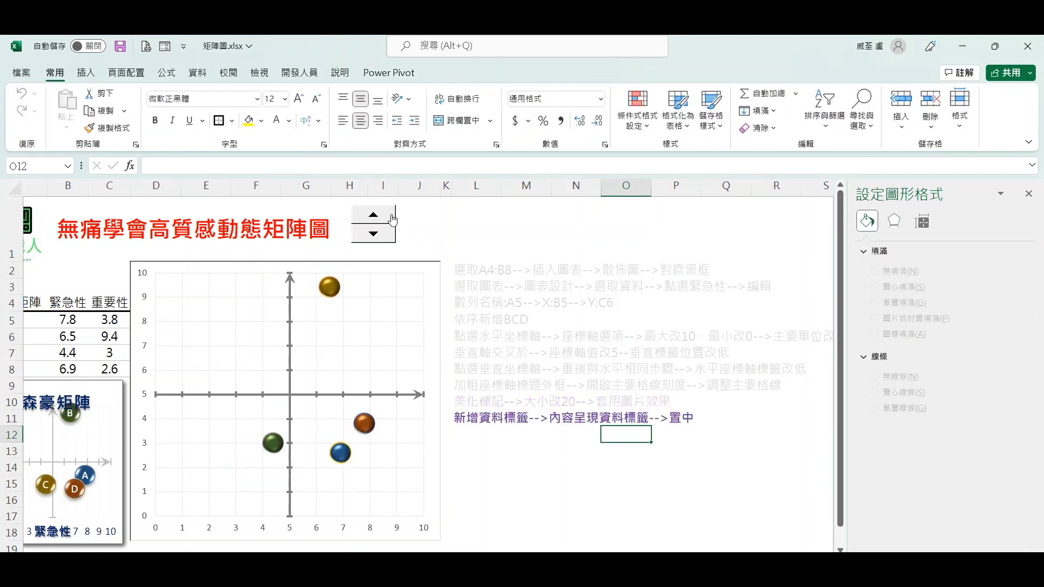
pyautogui.click(551, 503)
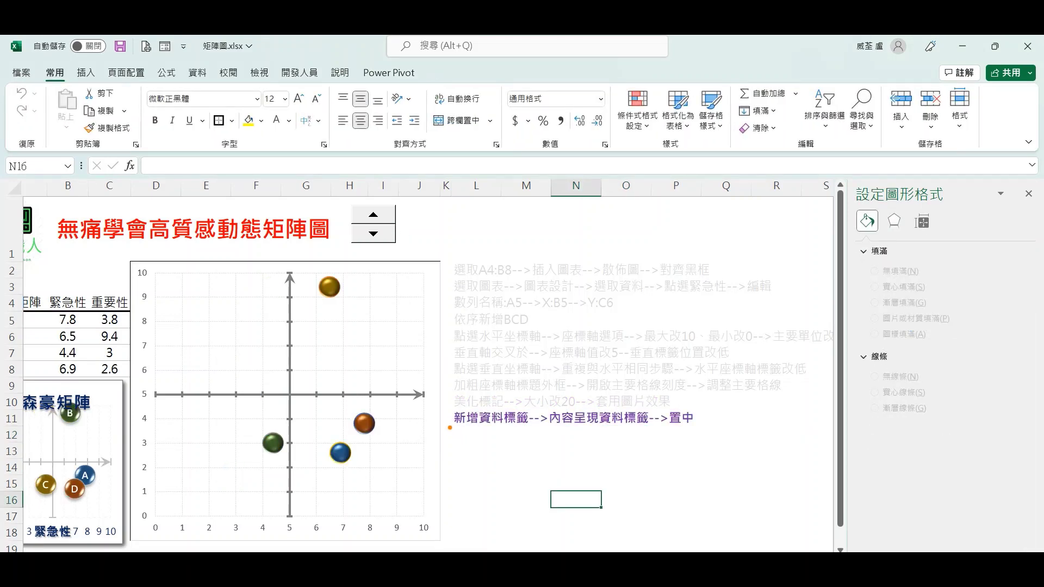
pyautogui.moveTo(450, 427); pyautogui.dragTo(514, 426)
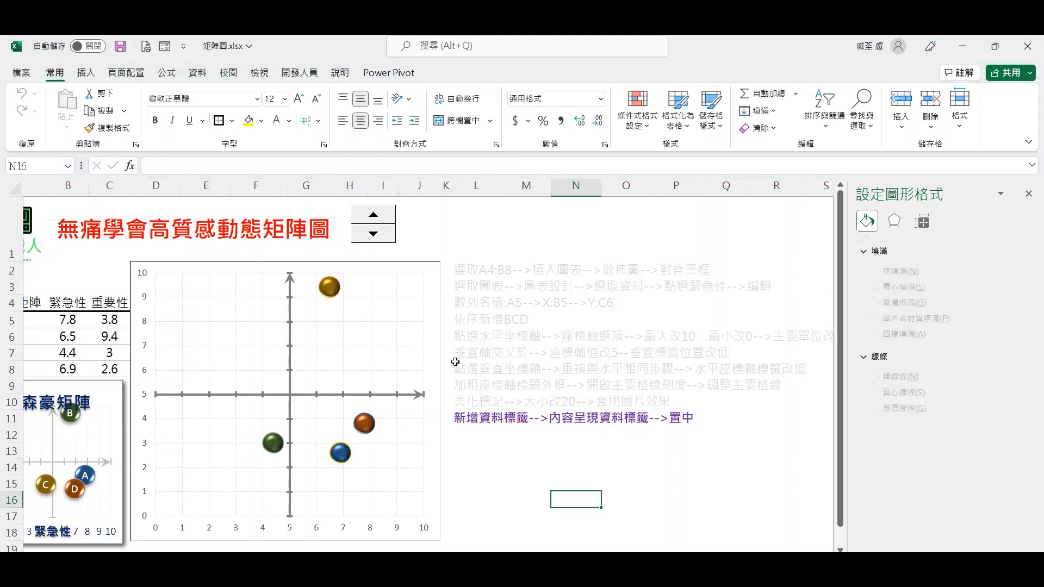
# Step: Add data labels to all the series in the matrix chart
pyautogui.click(420, 273)
pyautogui.click(457, 270)
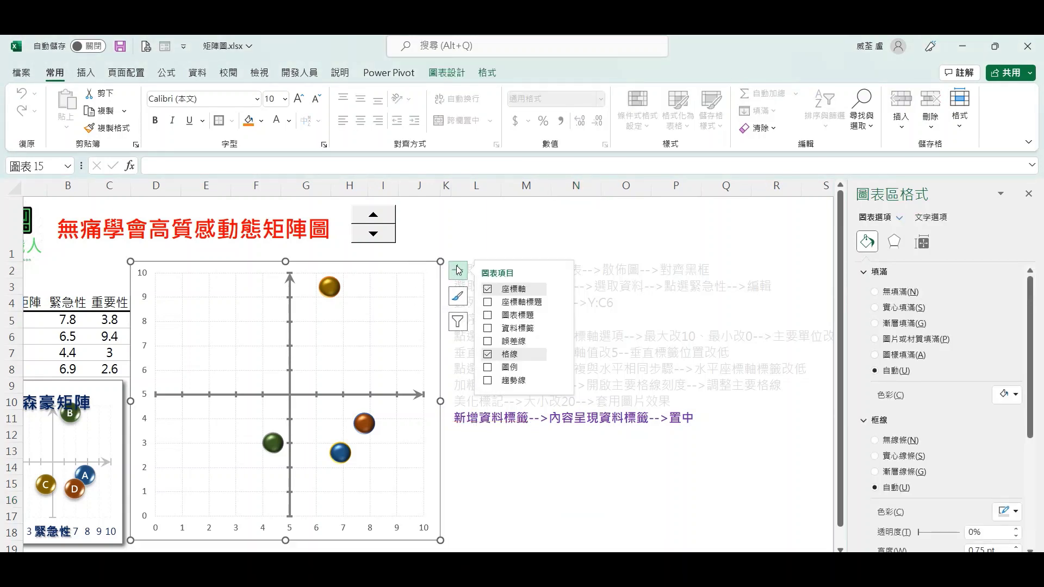
pyautogui.click(488, 329)
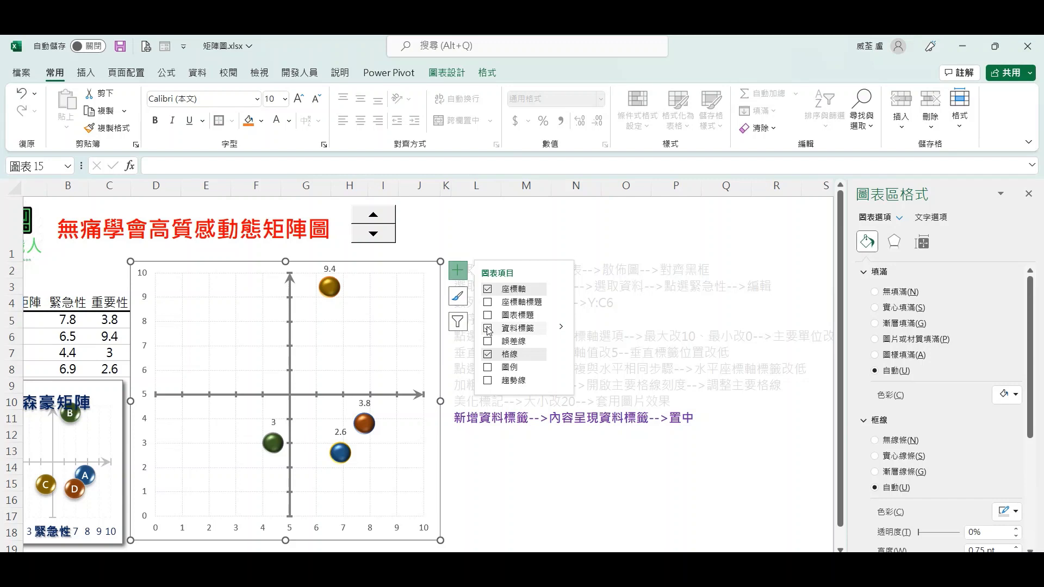
pyautogui.click(526, 448)
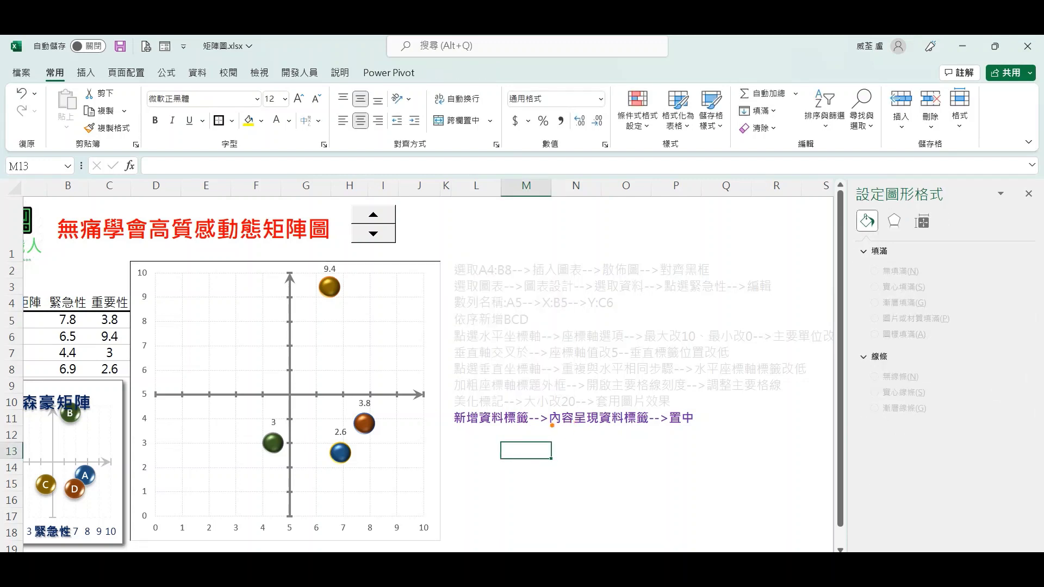
pyautogui.moveTo(548, 426); pyautogui.dragTo(703, 427)
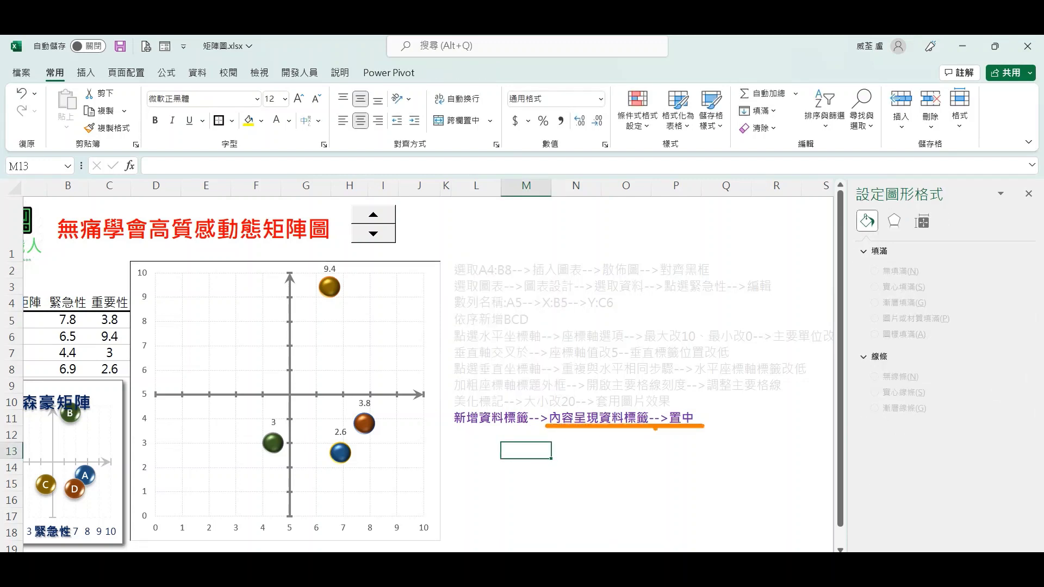
# Step: Centre the chart's data labels on their markers
pyautogui.click(432, 268)
pyautogui.click(457, 270)
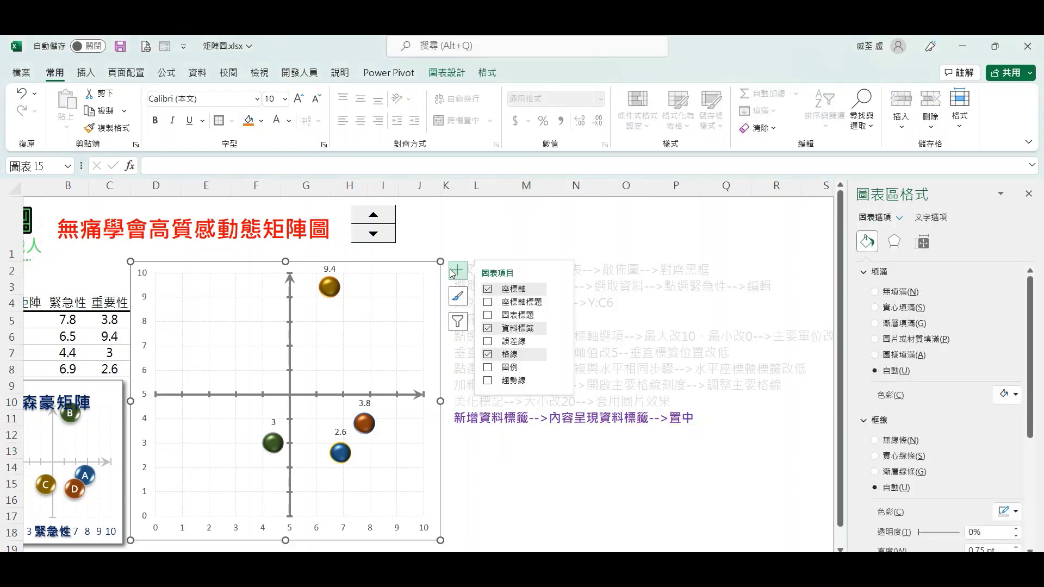
pyautogui.click(561, 326)
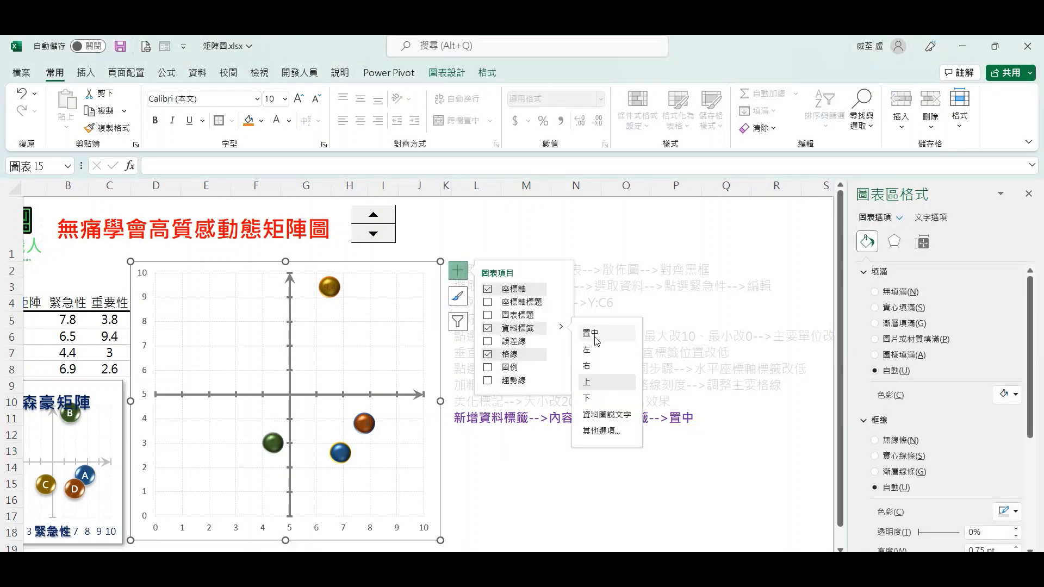
pyautogui.click(590, 333)
# Step: Make series B's data label show the series name instead of the Y value, in bold white text
pyautogui.click(331, 287)
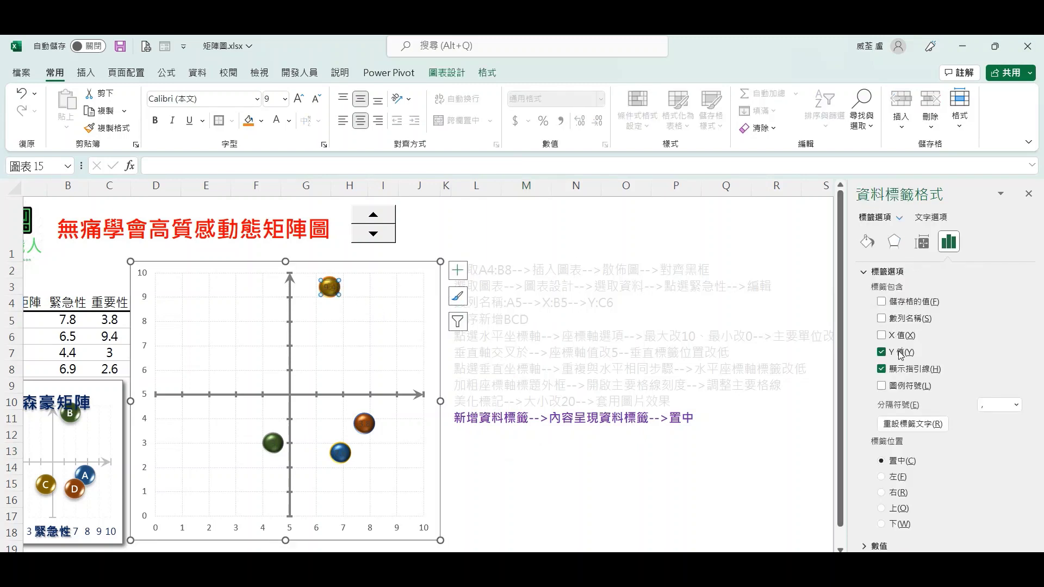
pyautogui.click(900, 354)
pyautogui.click(886, 319)
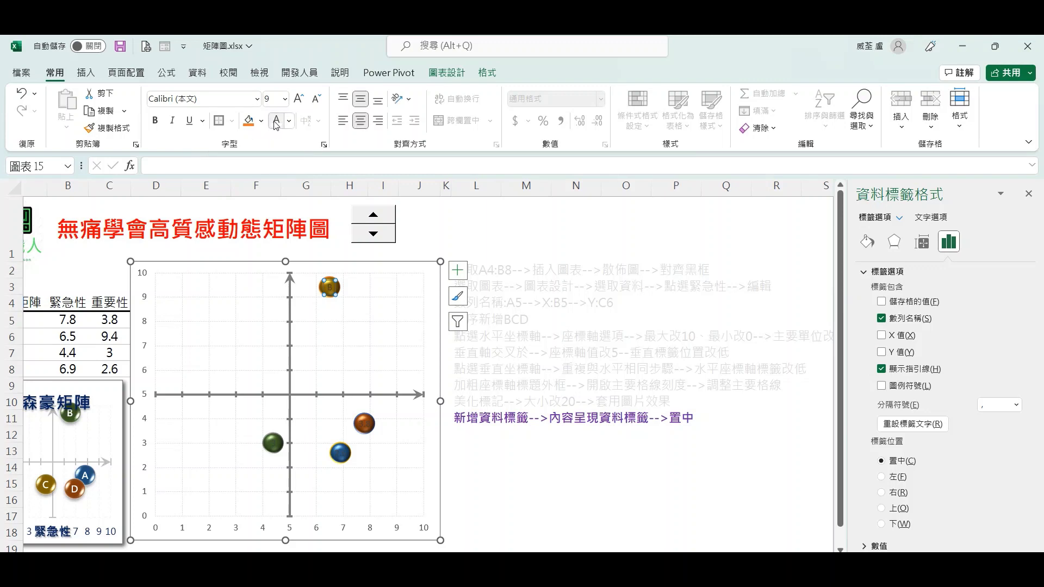
pyautogui.click(155, 120)
# Step: Make series A's data label show the series name instead of the Y value, in bold white text
pyautogui.click(363, 427)
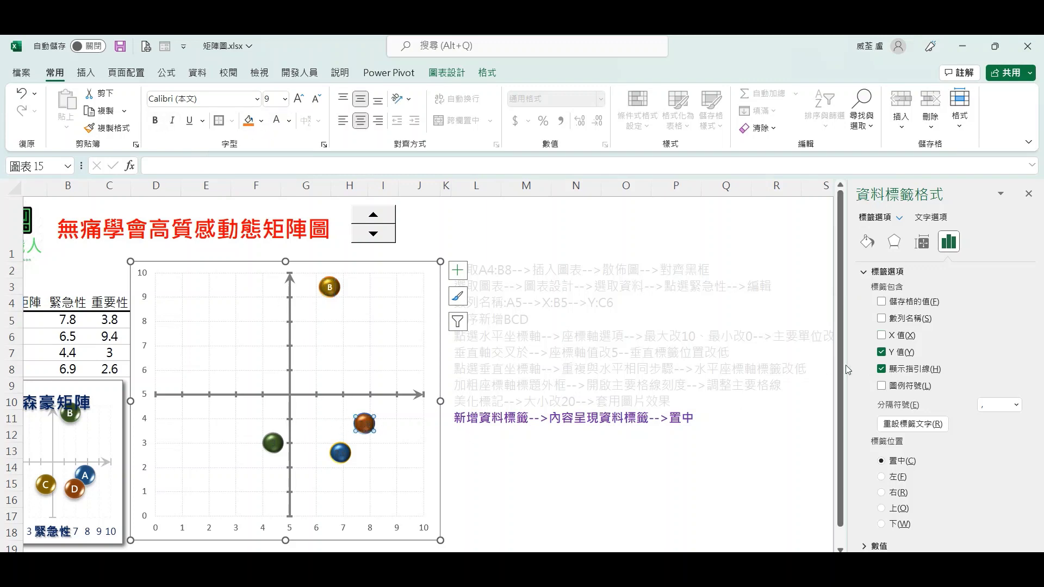
pyautogui.click(909, 353)
pyautogui.click(905, 321)
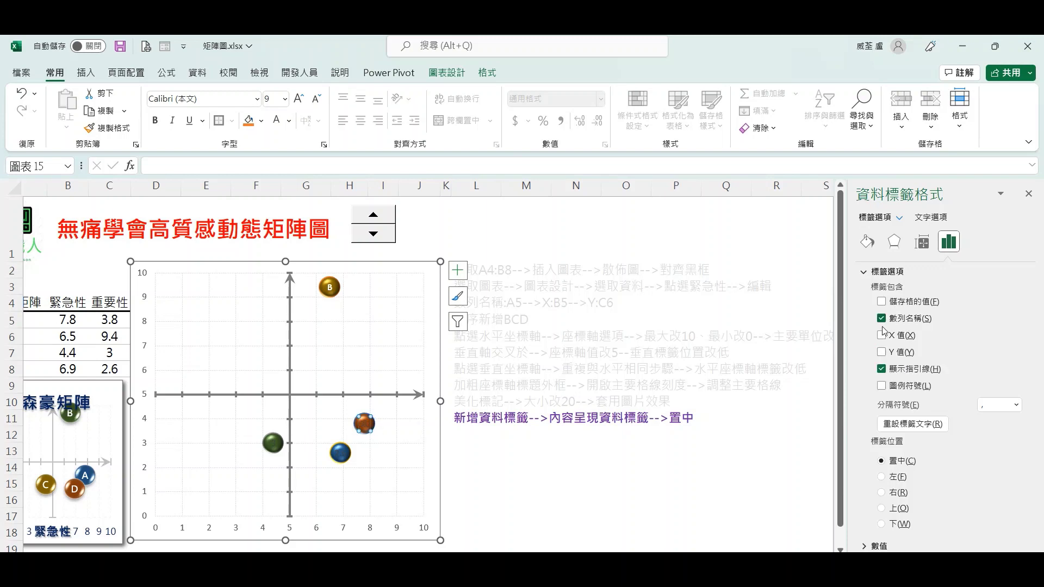
pyautogui.click(158, 122)
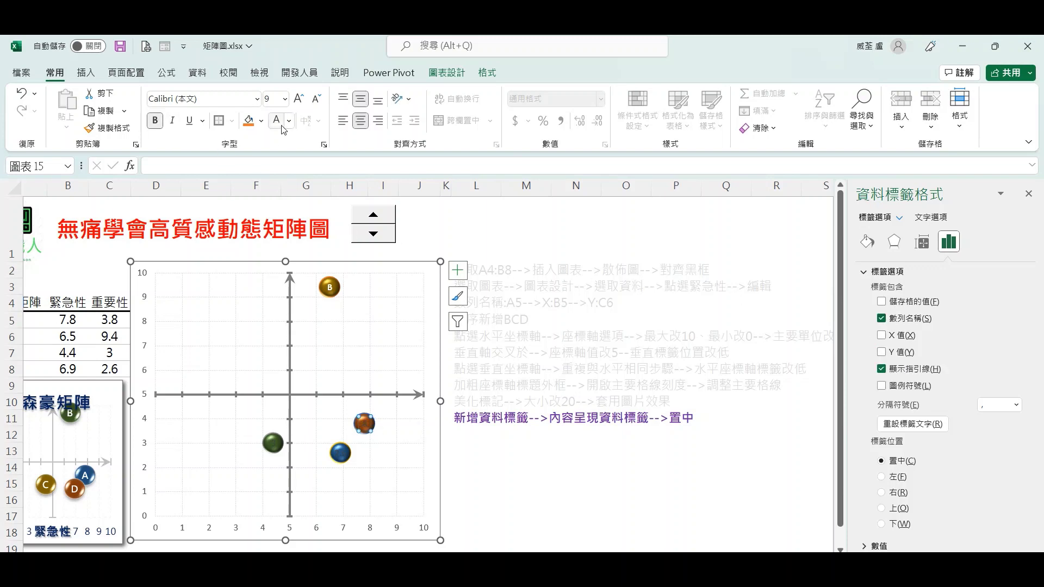
# Step: Make series C's data label show the series name instead of the Y value, in bold white text
pyautogui.click(348, 459)
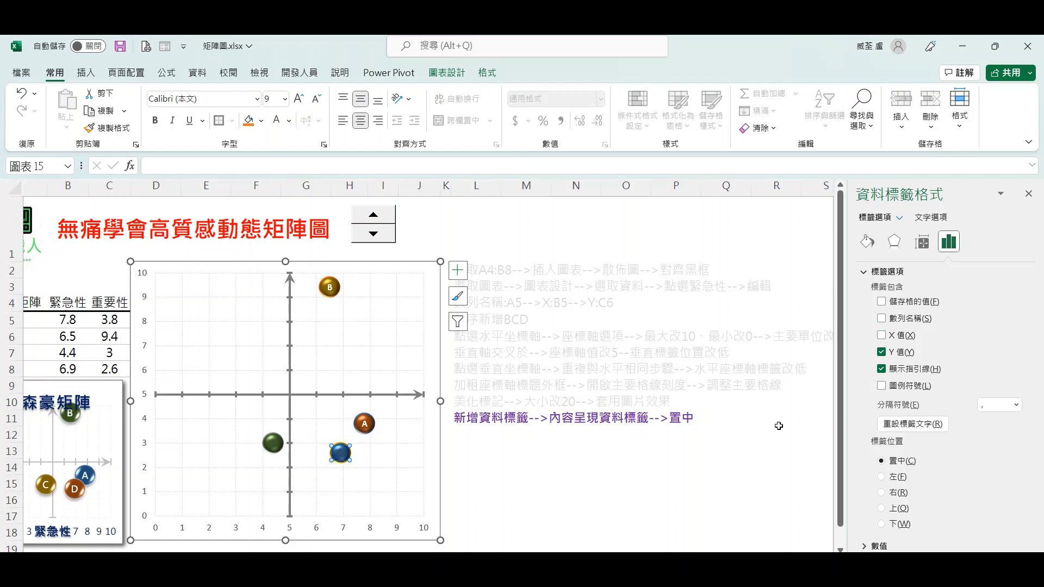
pyautogui.click(341, 453)
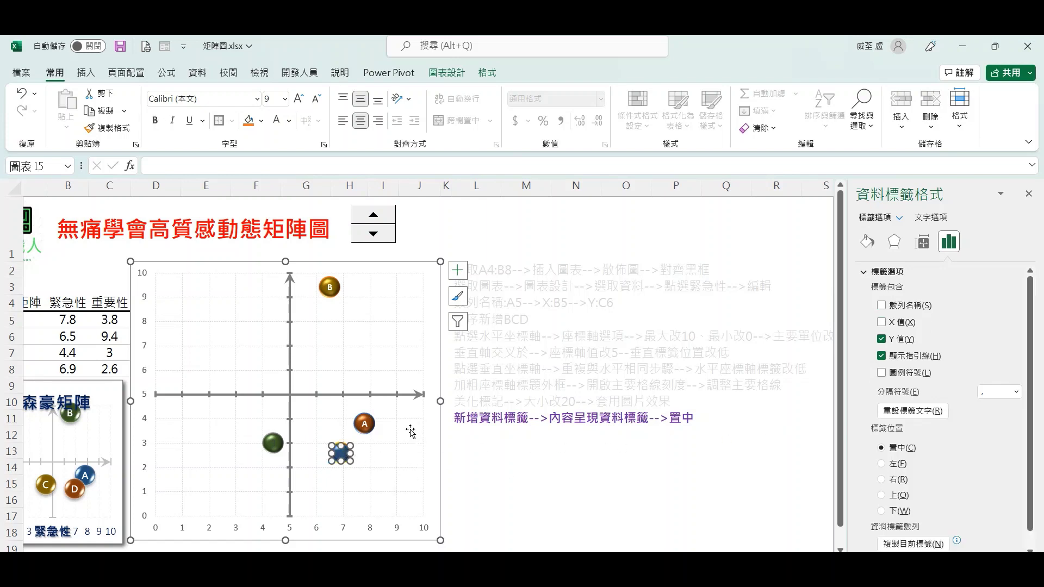
pyautogui.click(899, 218)
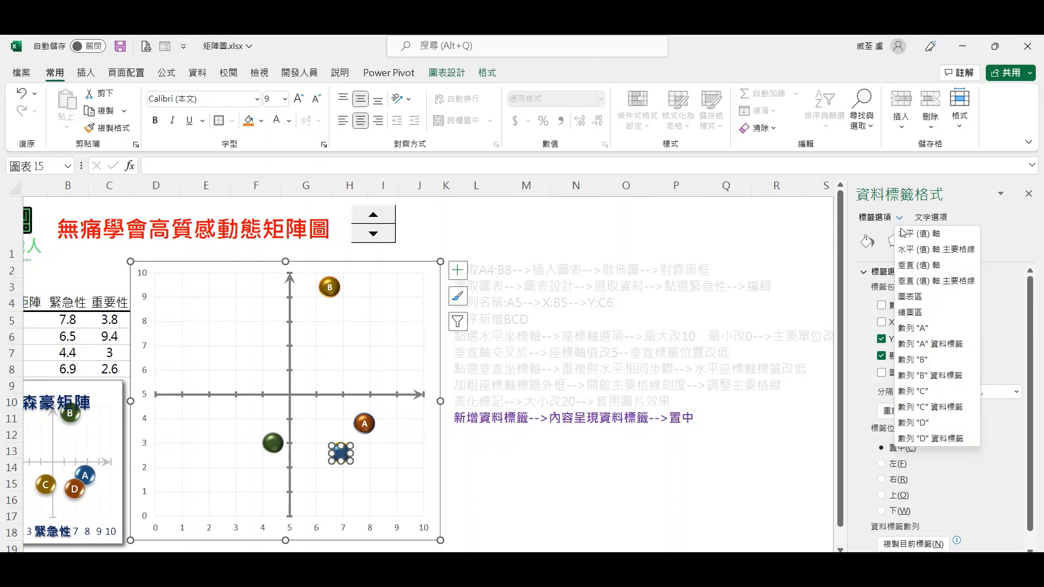
pyautogui.click(924, 375)
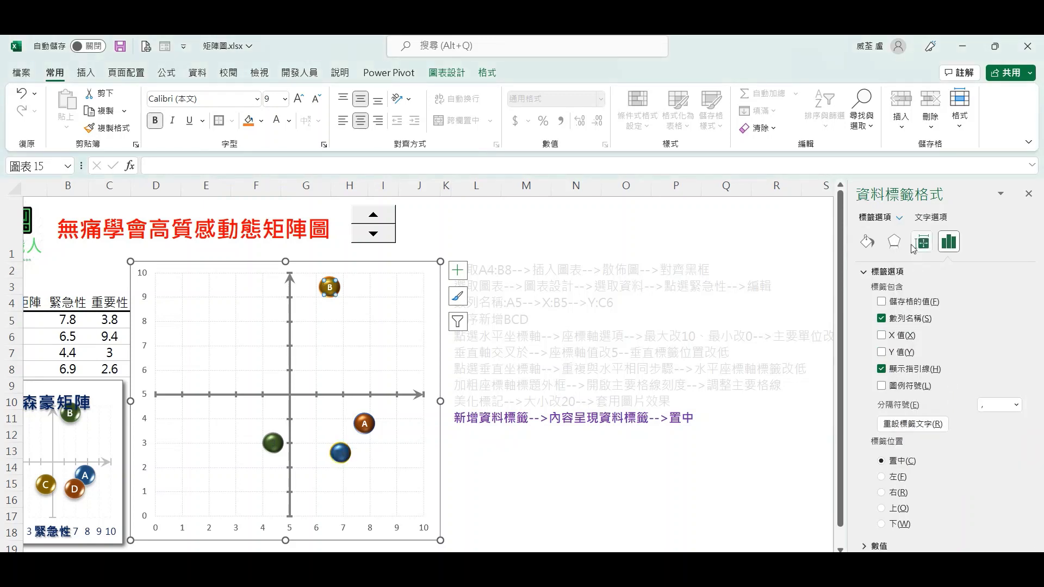
pyautogui.click(898, 218)
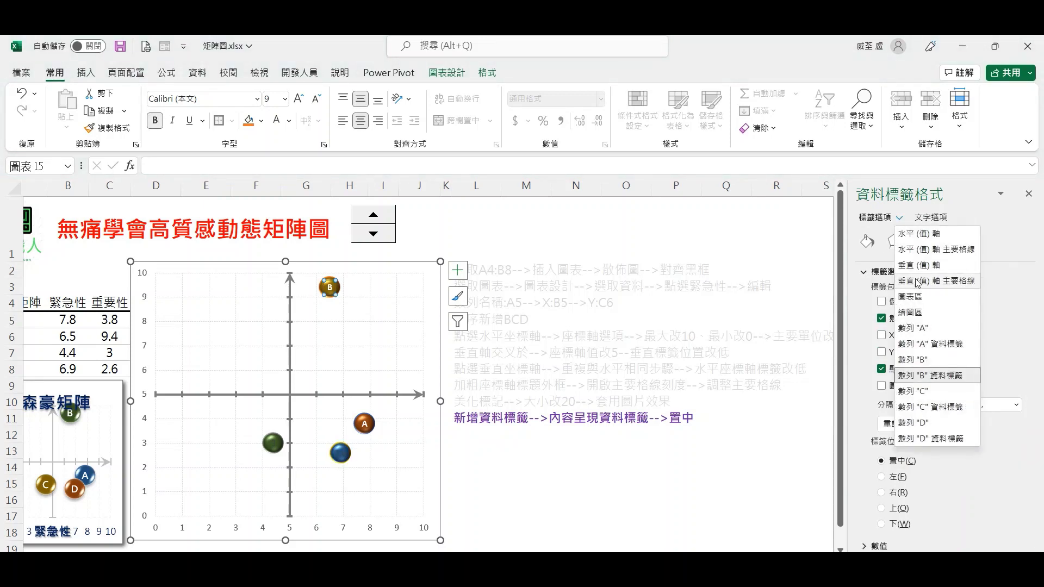
pyautogui.click(952, 407)
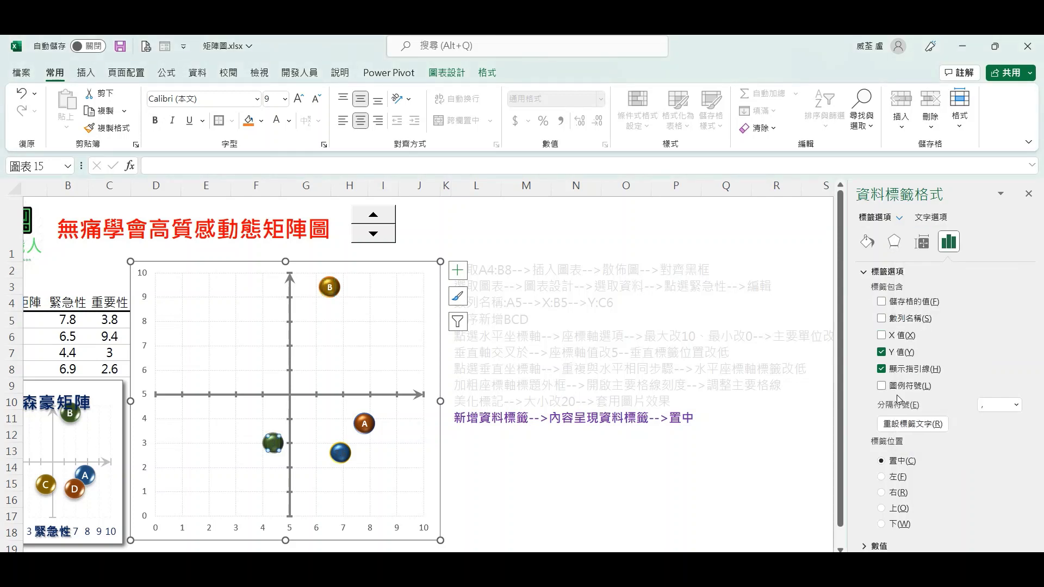
pyautogui.click(881, 318)
pyautogui.click(155, 121)
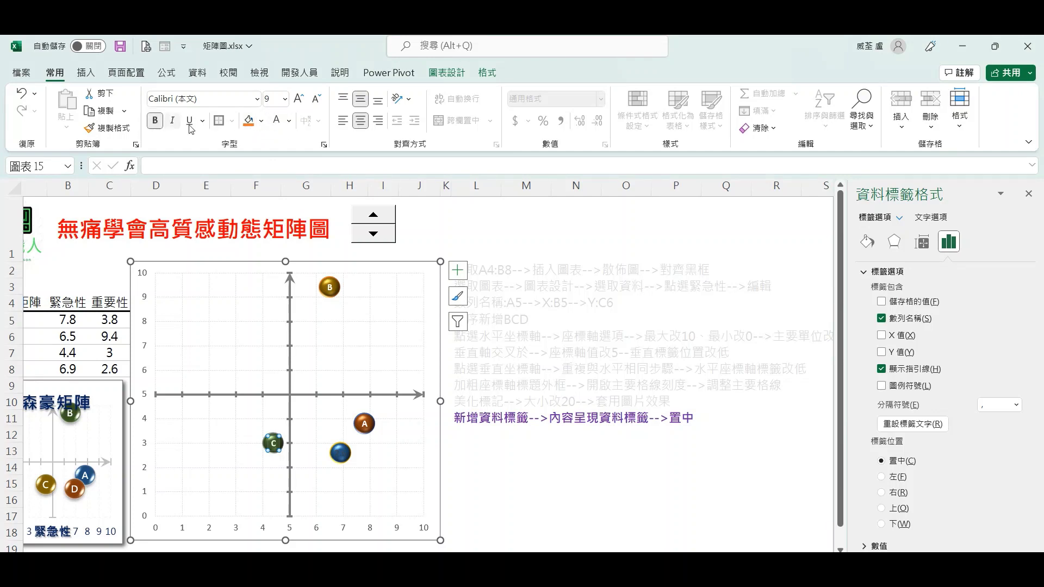
# Step: Make series D's data label show the series name instead of the Y value, in bold white text
pyautogui.click(900, 219)
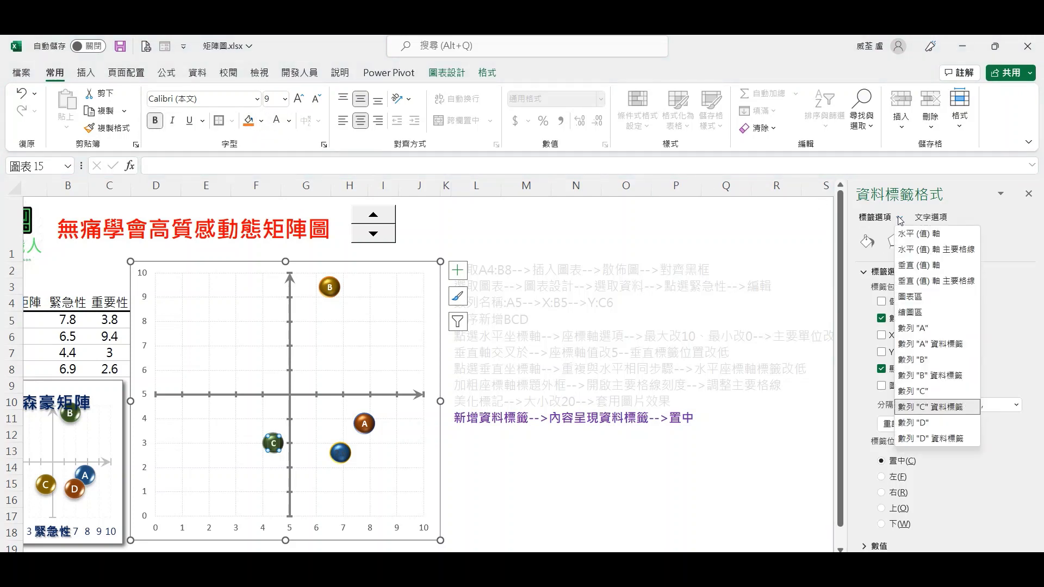
pyautogui.click(938, 443)
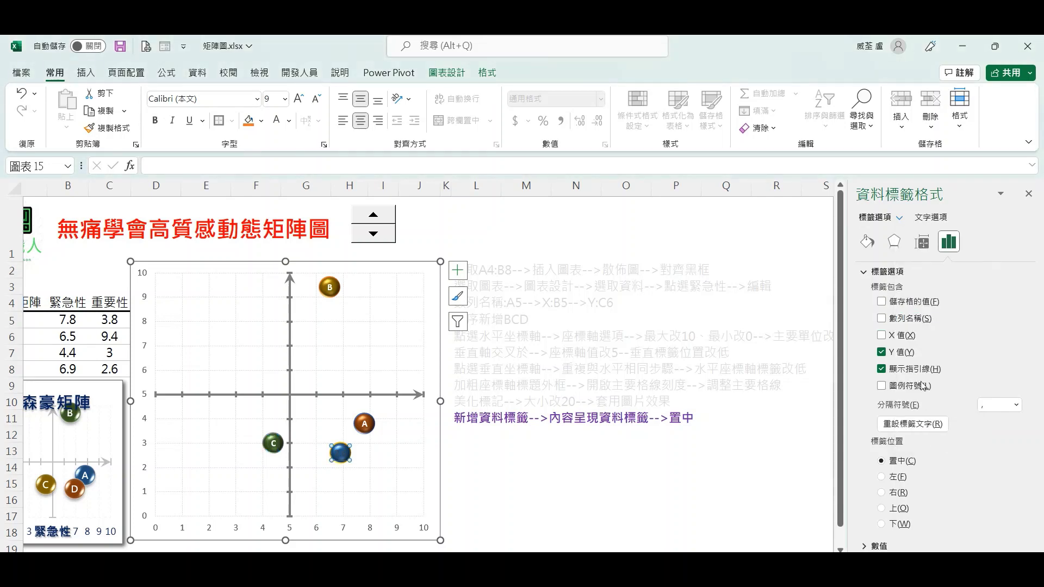
pyautogui.click(903, 353)
pyautogui.click(907, 319)
pyautogui.click(524, 434)
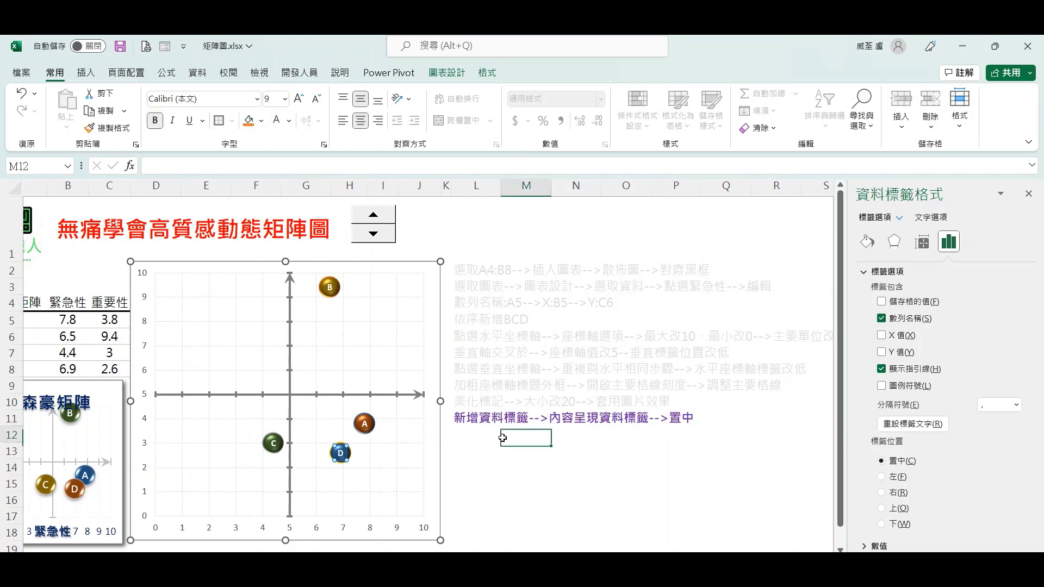
# Step: Test the dynamic matrix by generating new urgency and importance values with the spin control and recalculating the sheet
pyautogui.click(382, 217)
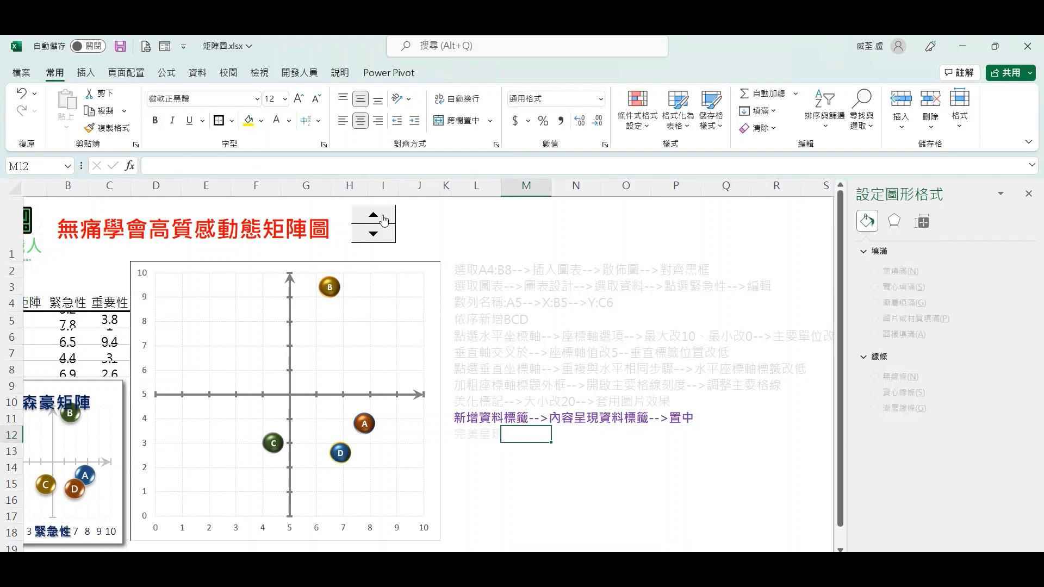
pyautogui.click(505, 473)
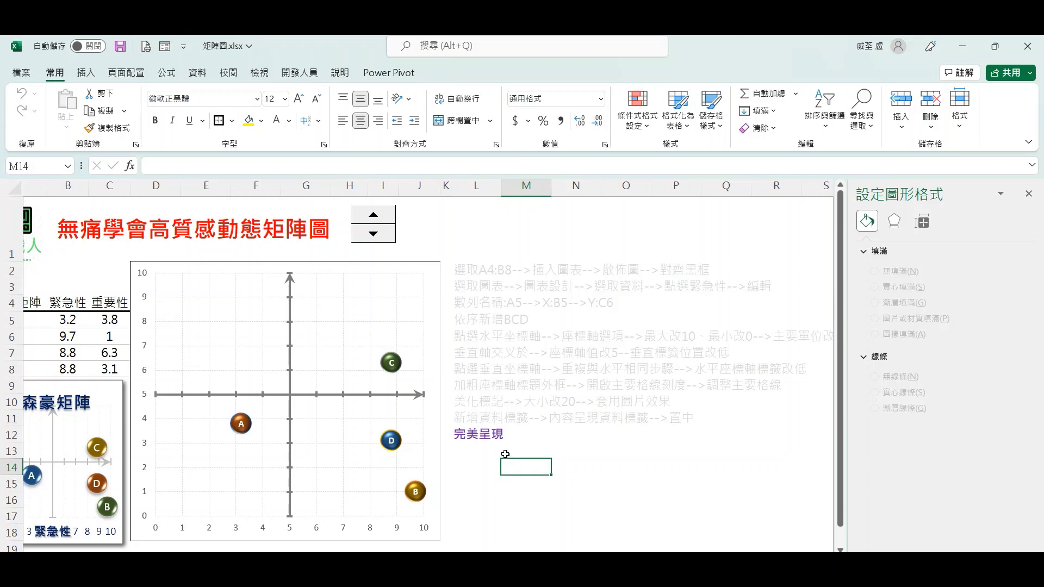
pyautogui.moveTo(450, 444); pyautogui.dragTo(528, 444)
pyautogui.press('Escape')
pyautogui.click(489, 494)
pyautogui.moveTo(554, 560); pyautogui.dragTo(462, 559)
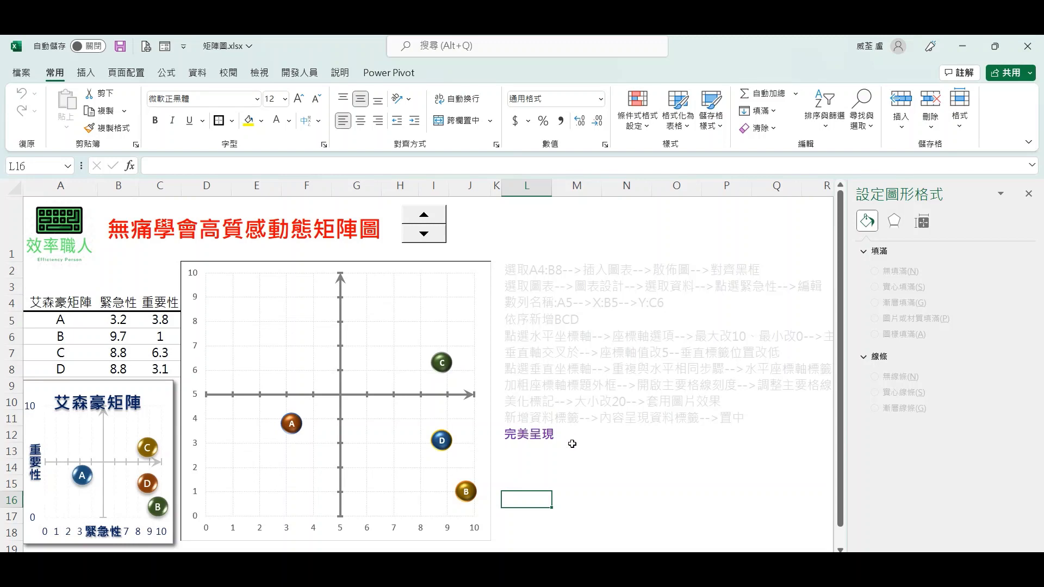
pyautogui.press('F9')
pyautogui.press('F9')
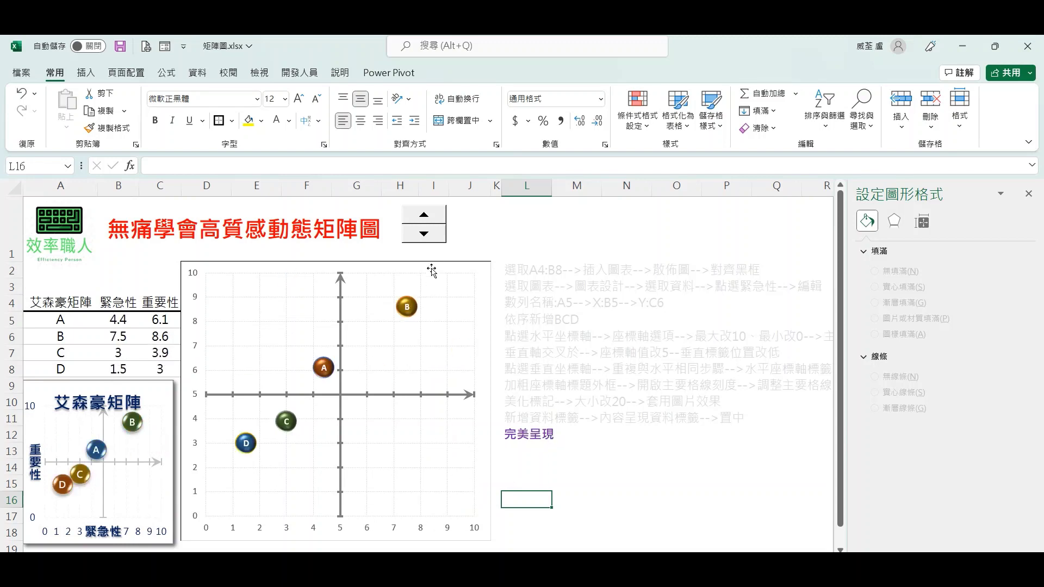
# Step: Add axis titles to both axes of the large matrix chart
pyautogui.click(431, 270)
pyautogui.click(507, 269)
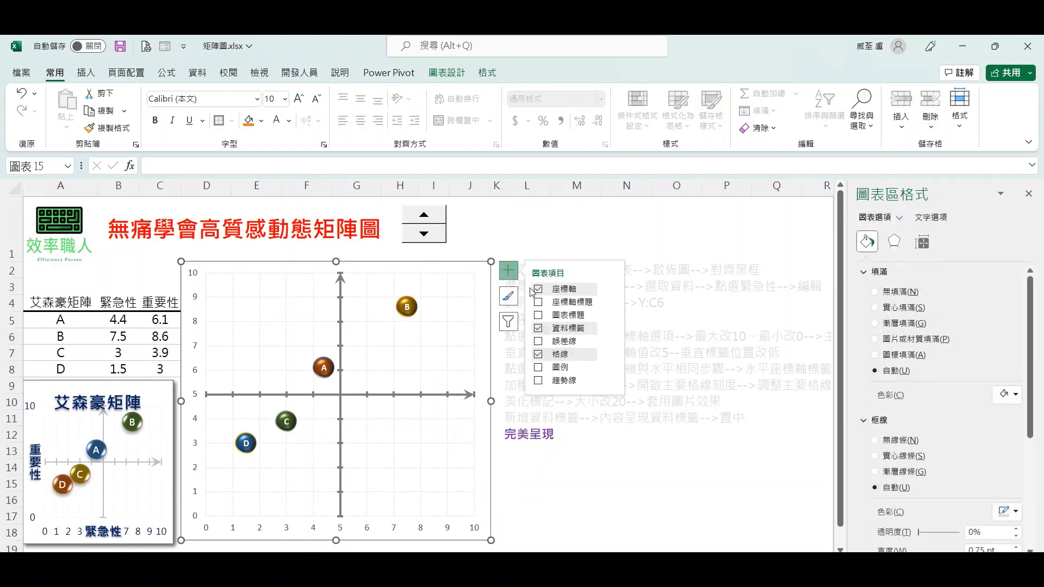
pyautogui.click(538, 303)
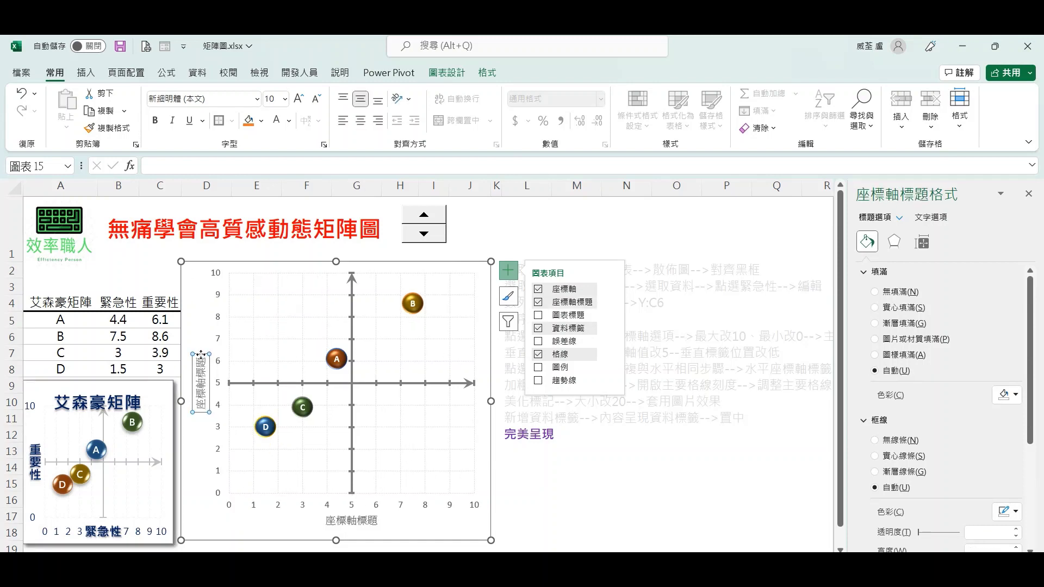
# Step: Link the vertical axis title to the 重要性 header in cell C4
pyautogui.click(182, 164)
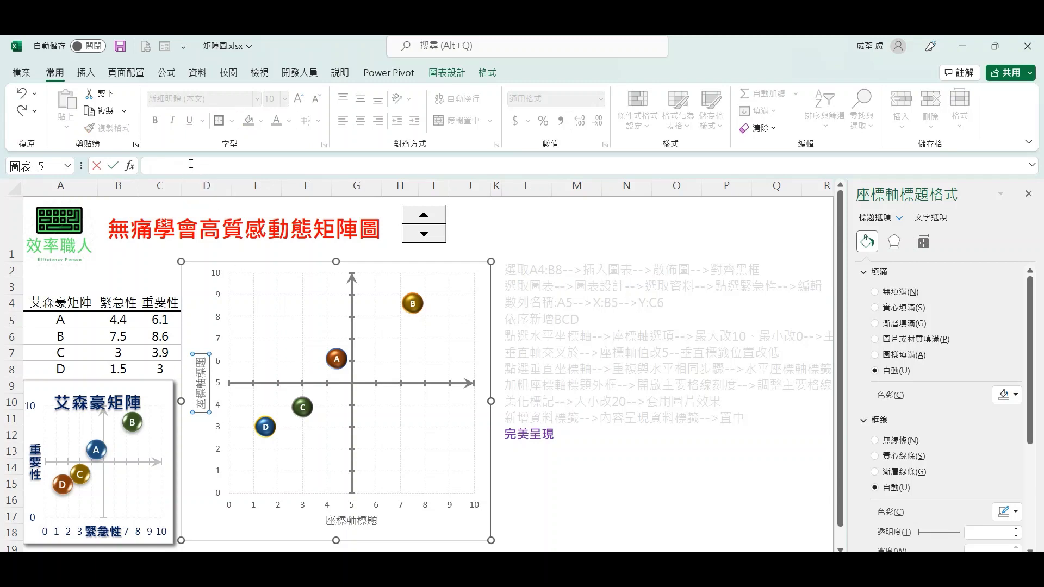
pyautogui.press('Escape')
pyautogui.click(198, 172)
pyautogui.write('=')
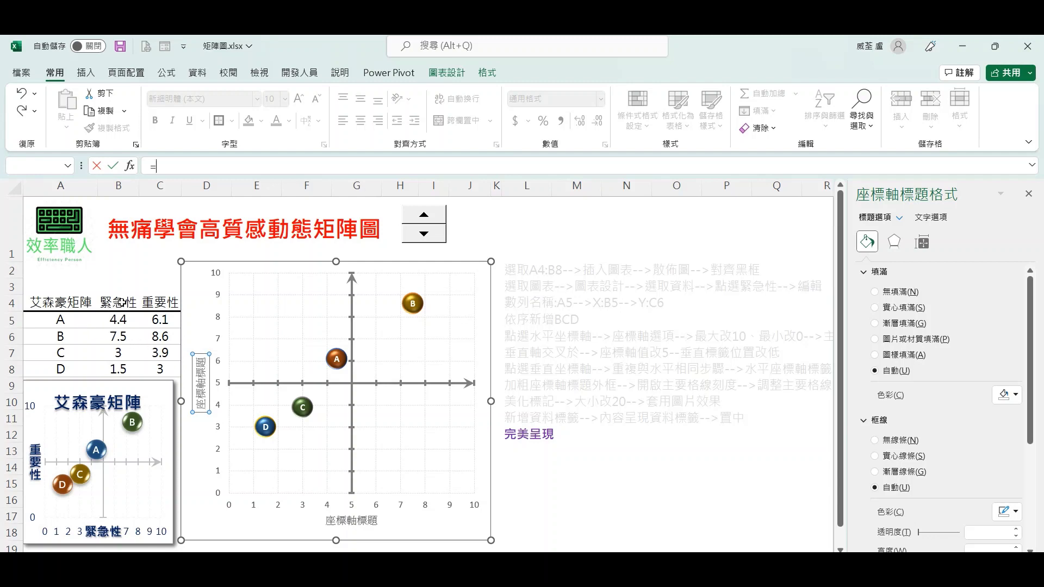
pyautogui.click(162, 301)
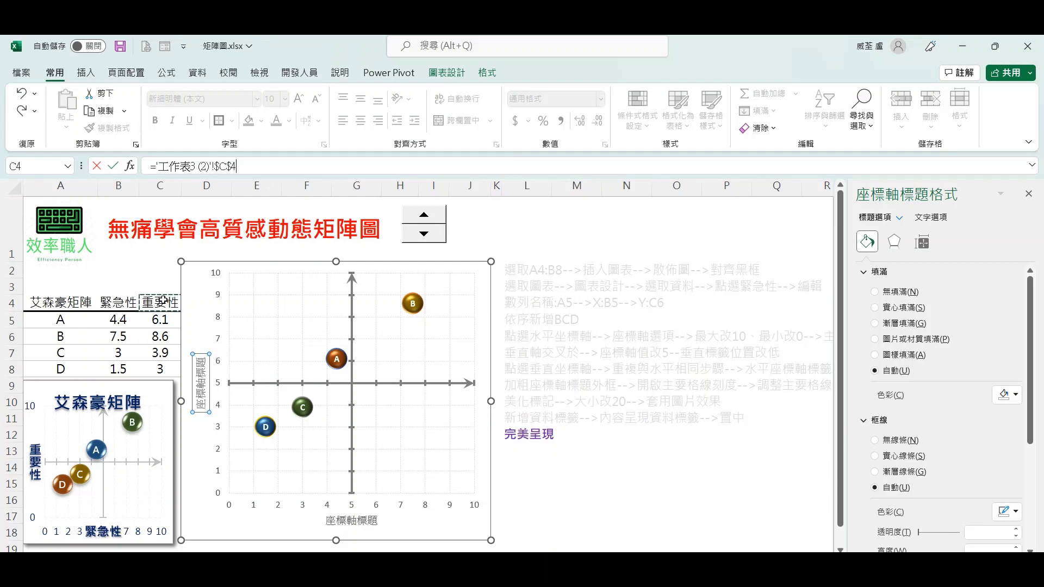
pyautogui.press('Return')
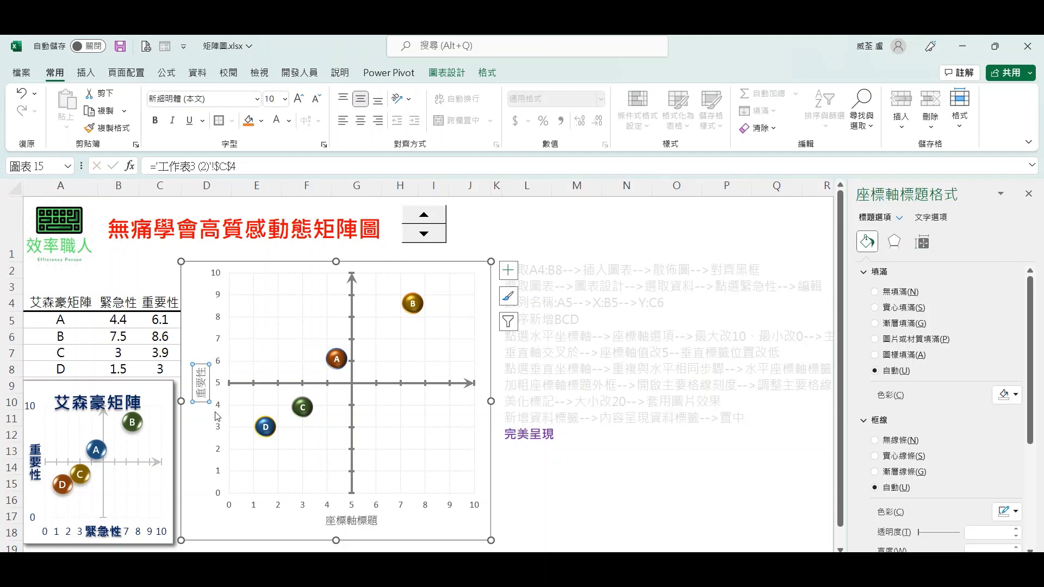
# Step: Set the vertical axis title's text direction to 垂直 (vertical)
pyautogui.click(943, 217)
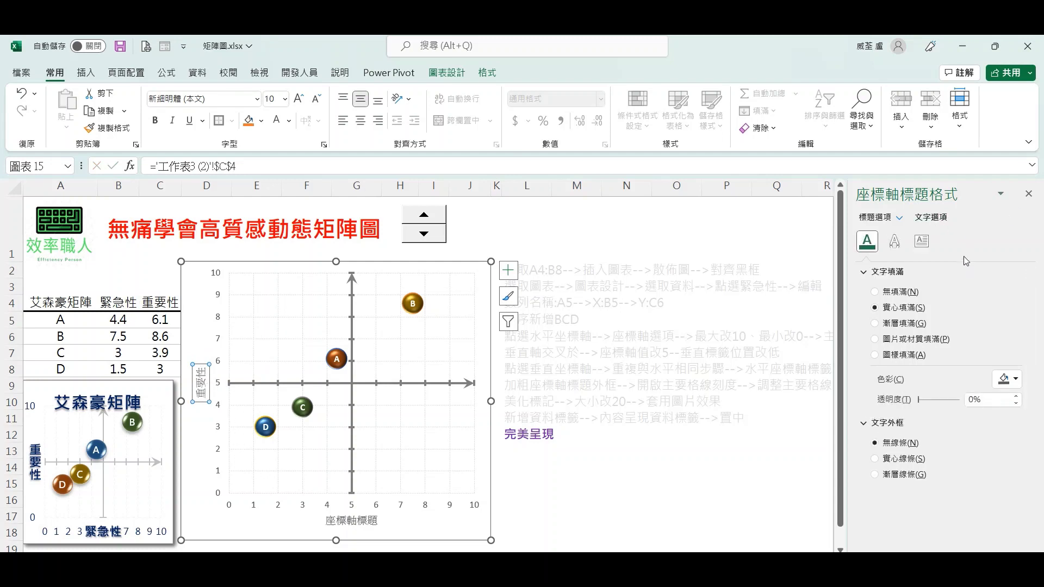
pyautogui.click(921, 242)
pyautogui.click(1018, 311)
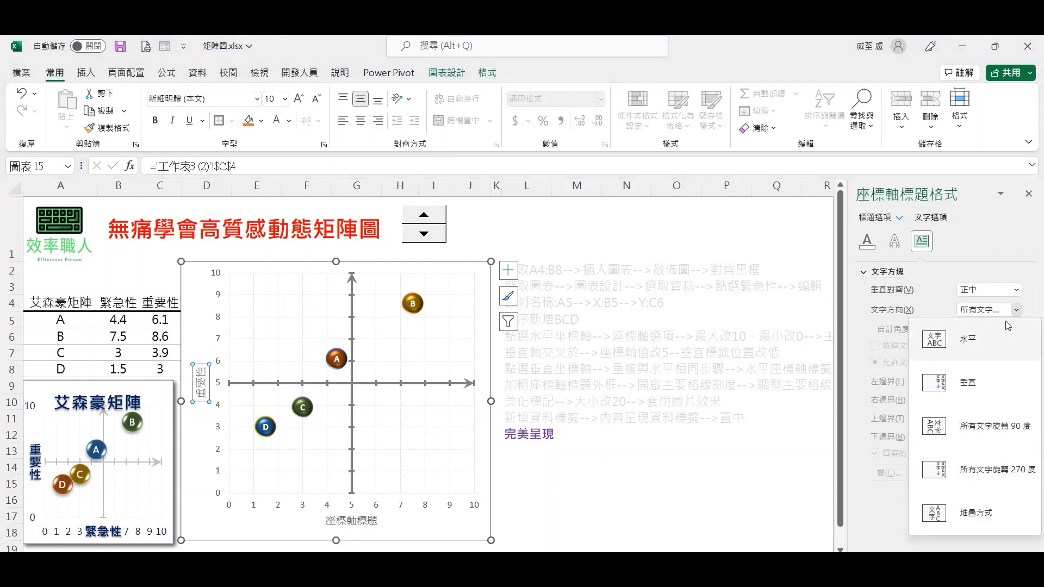
pyautogui.click(994, 384)
# Step: Link the horizontal axis title to the 緊急性 header in cell B4
pyautogui.click(351, 521)
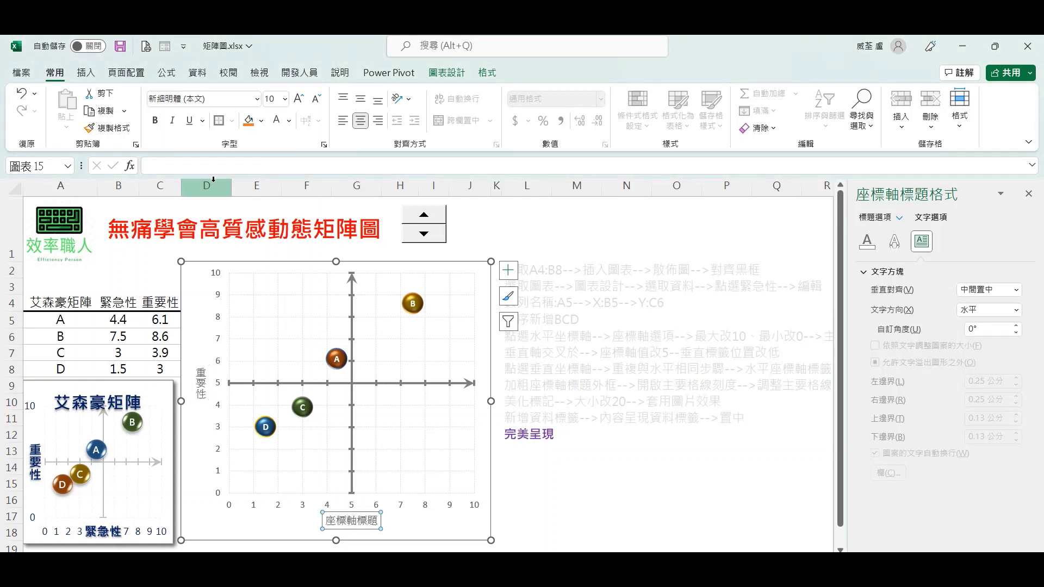
pyautogui.click(210, 165)
pyautogui.write('=')
pyautogui.click(118, 303)
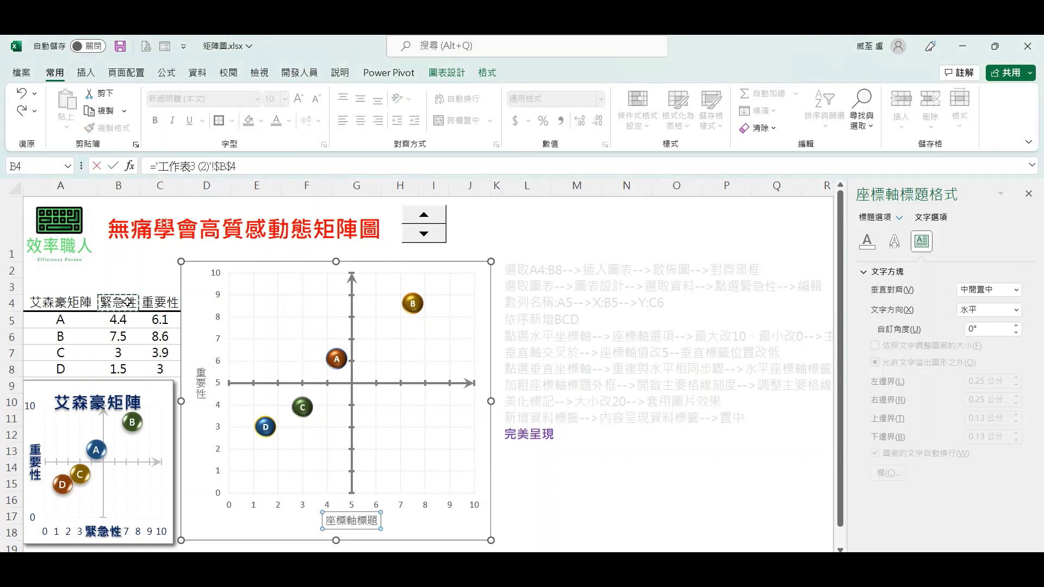
pyautogui.press('Return')
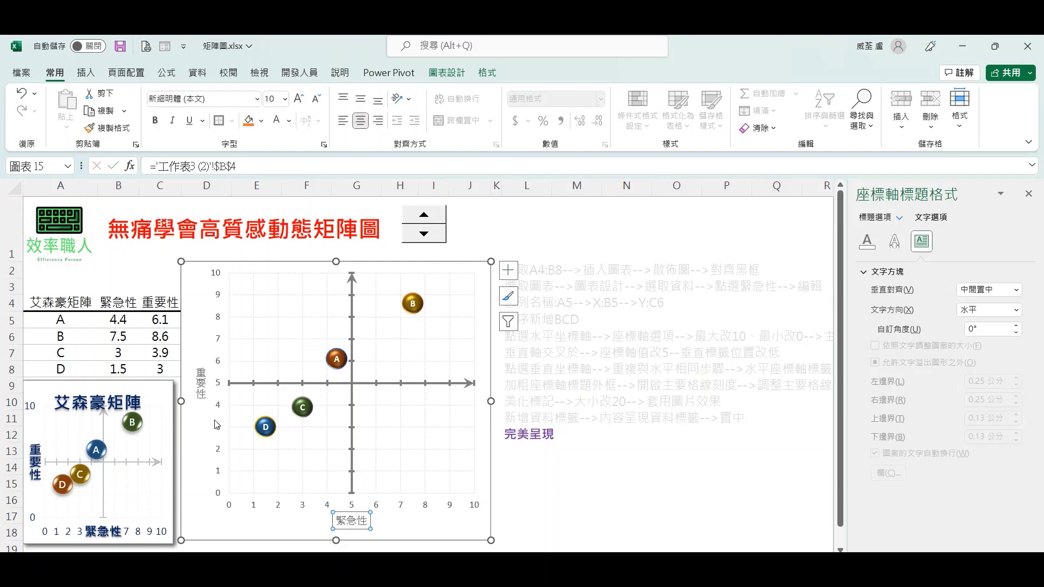
# Step: Enlarge both axis titles to font size 11 and darken their text
pyautogui.click(201, 385)
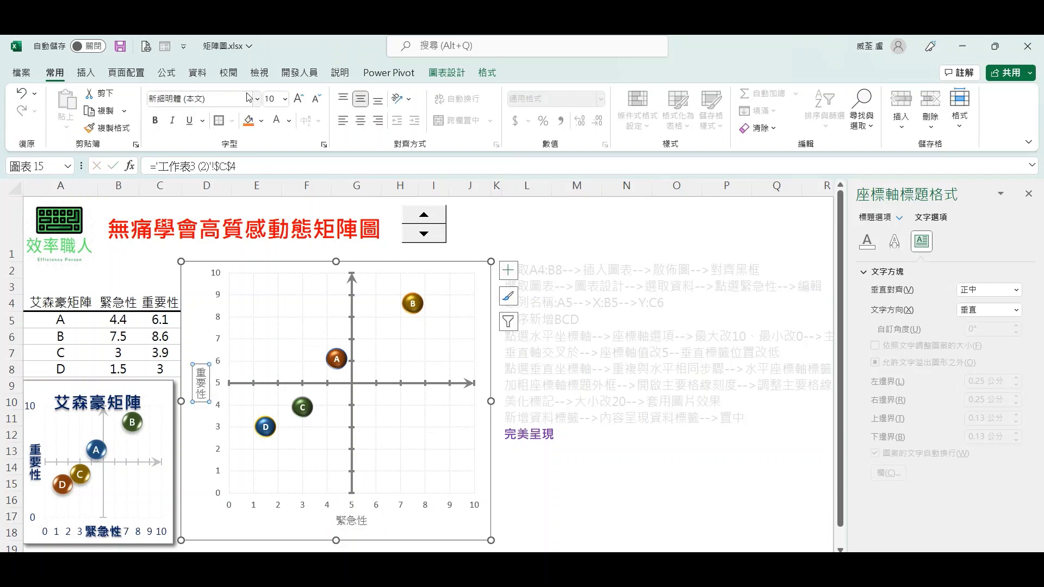
pyautogui.click(298, 99)
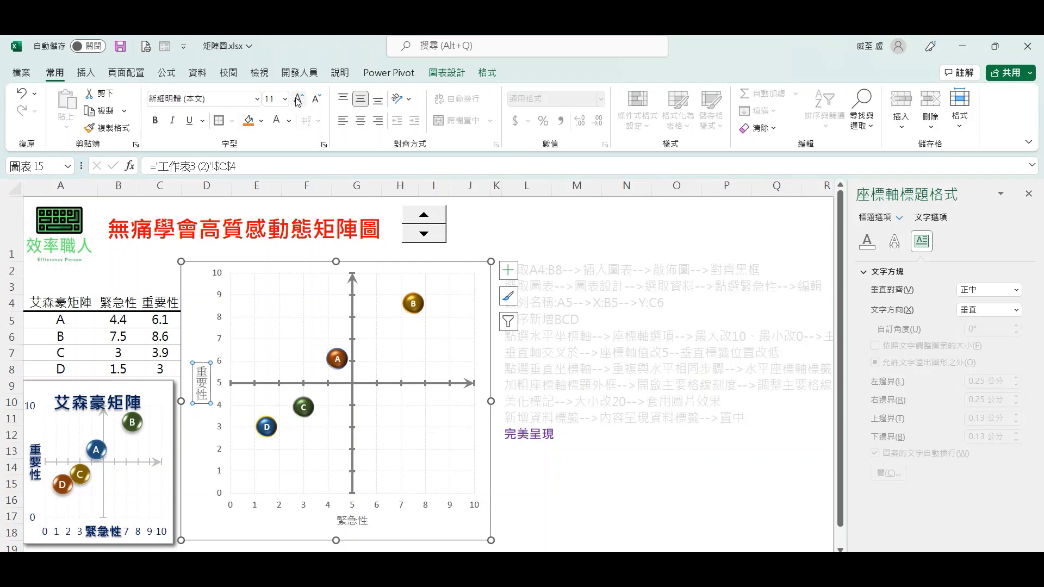
pyautogui.click(359, 519)
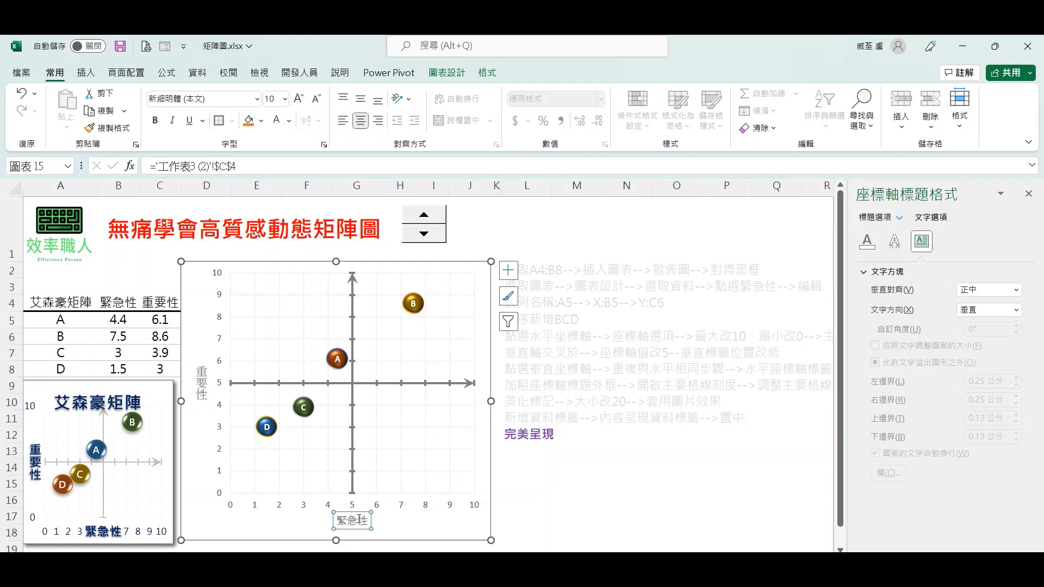
pyautogui.click(297, 99)
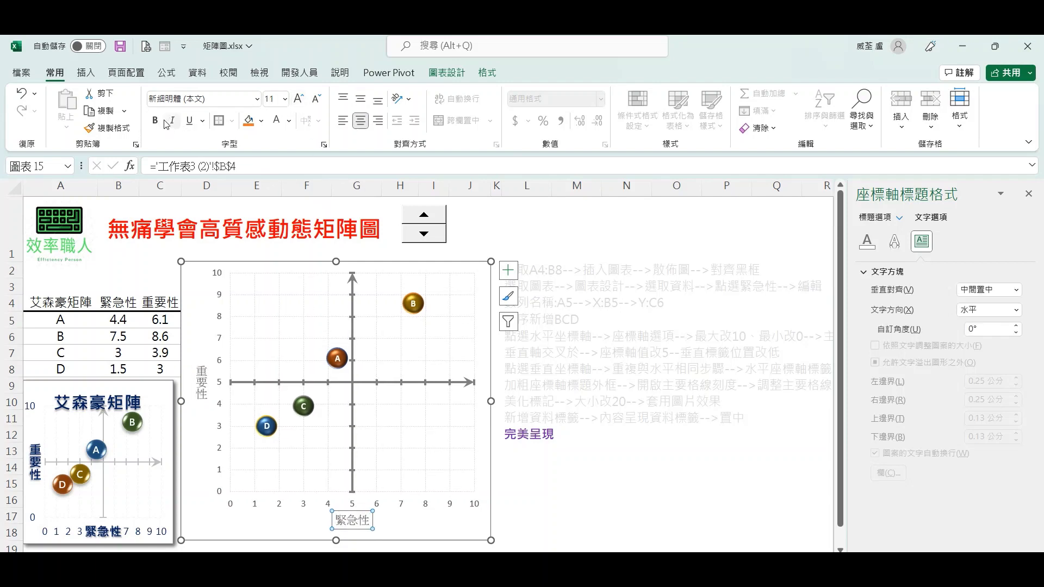
pyautogui.click(211, 384)
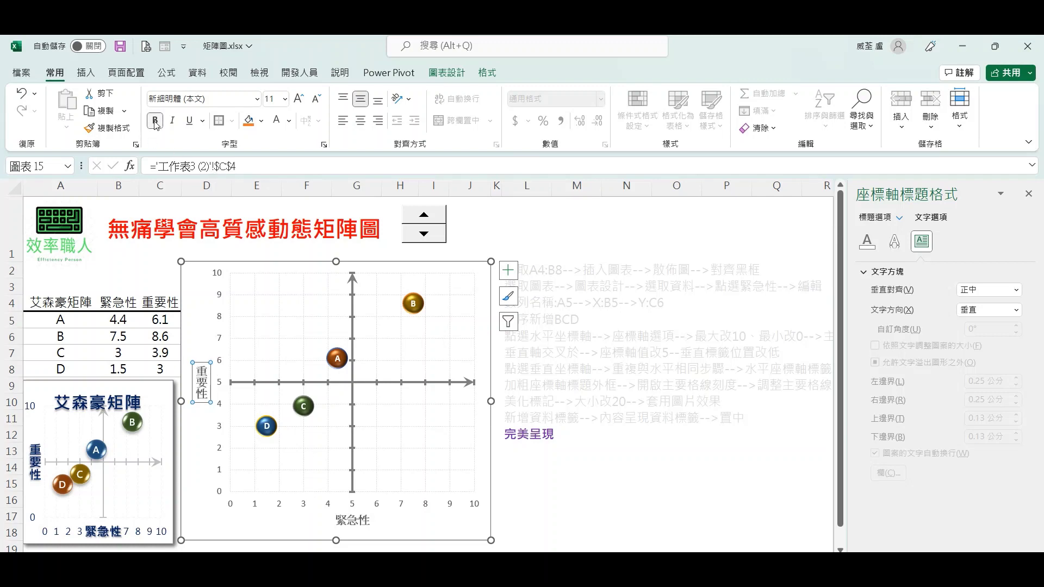
# Step: Apply an outer text shadow to the vertical and horizontal axis titles, using the first outer preset for the horizontal one
pyautogui.click(492, 73)
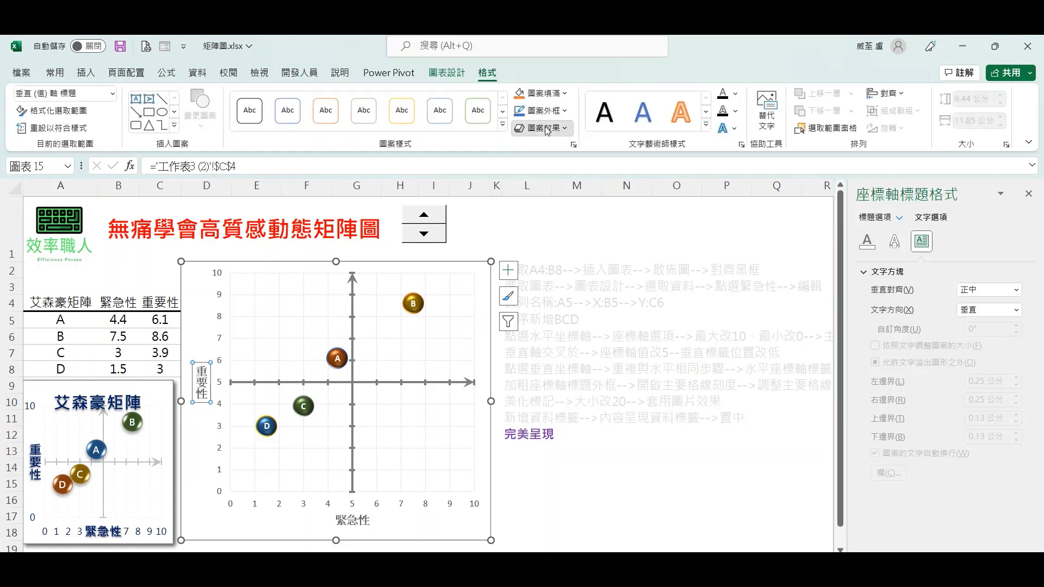
pyautogui.click(546, 128)
pyautogui.click(732, 128)
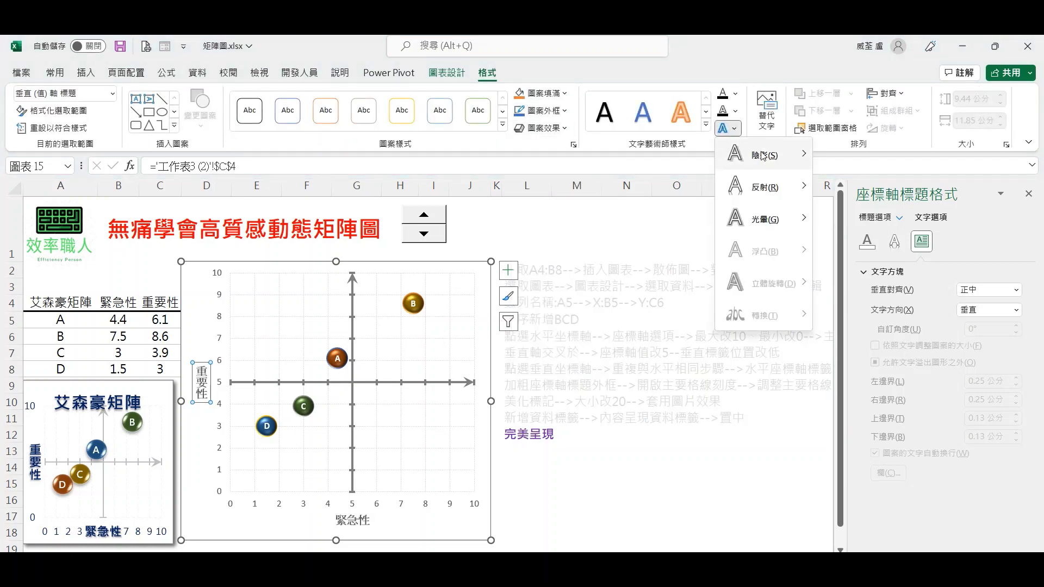
pyautogui.click(370, 526)
pyautogui.click(367, 526)
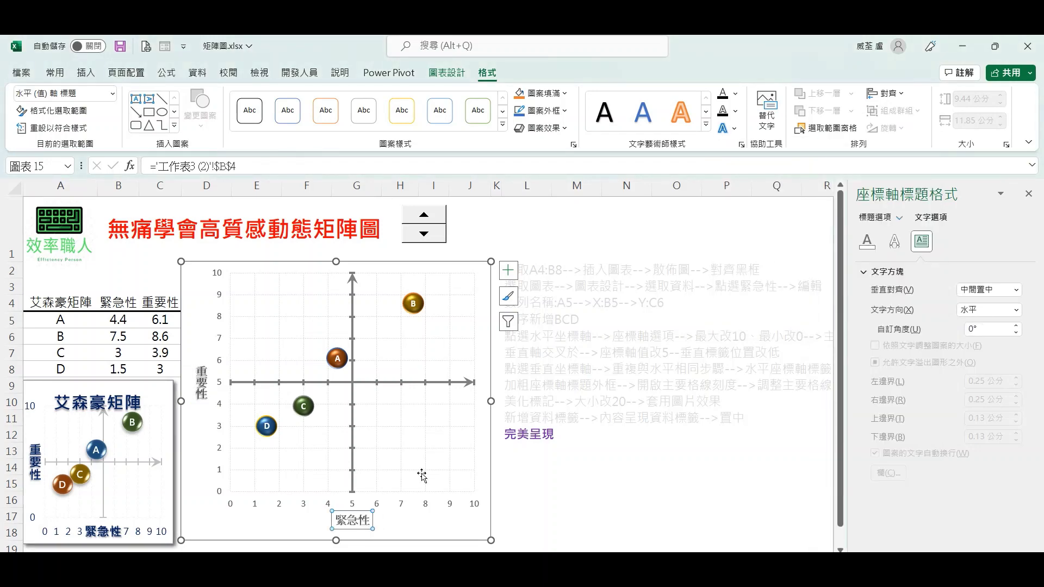
pyautogui.click(732, 129)
pyautogui.moveTo(767, 156)
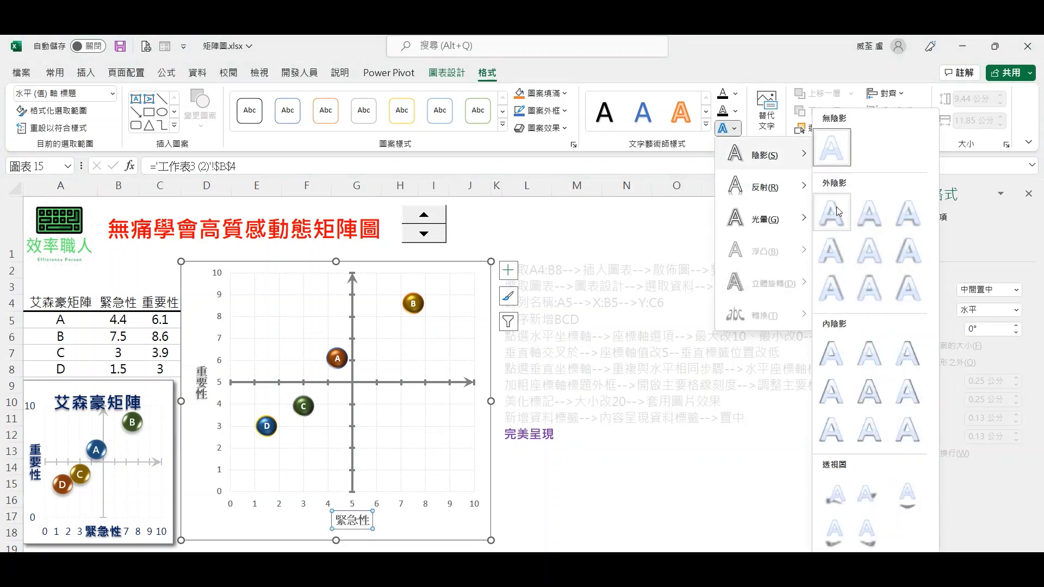
pyautogui.click(834, 213)
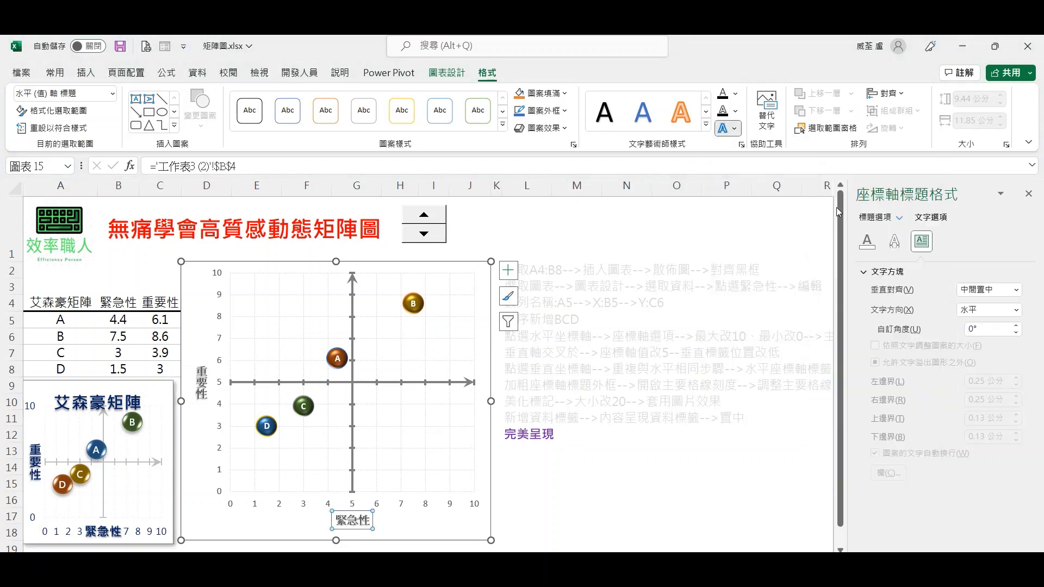
# Step: Add a chart title to the scatter chart and link it to the 艾森豪矩陣 header in cell A4
pyautogui.click(361, 263)
pyautogui.click(510, 272)
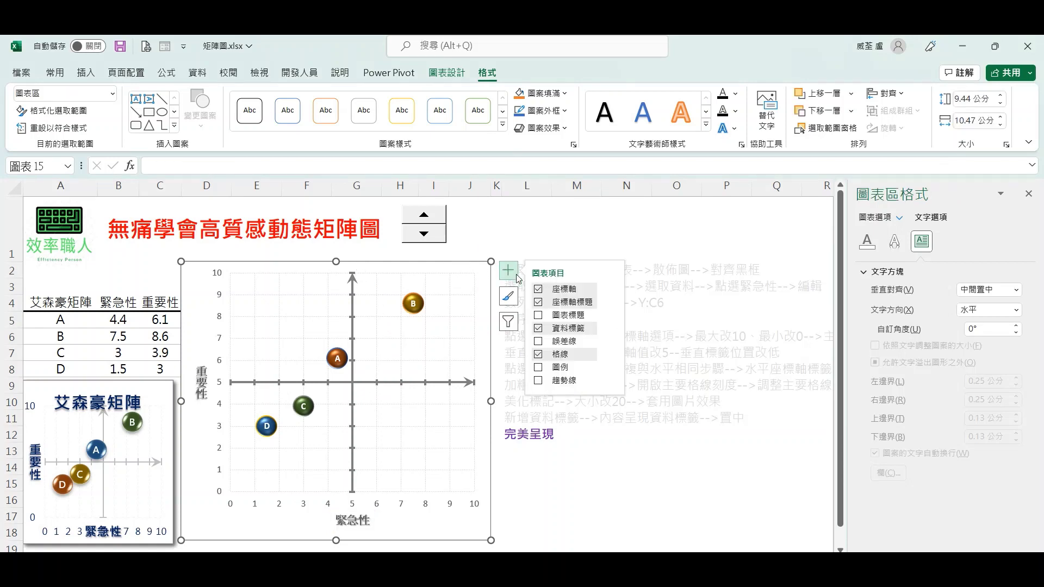
pyautogui.click(537, 315)
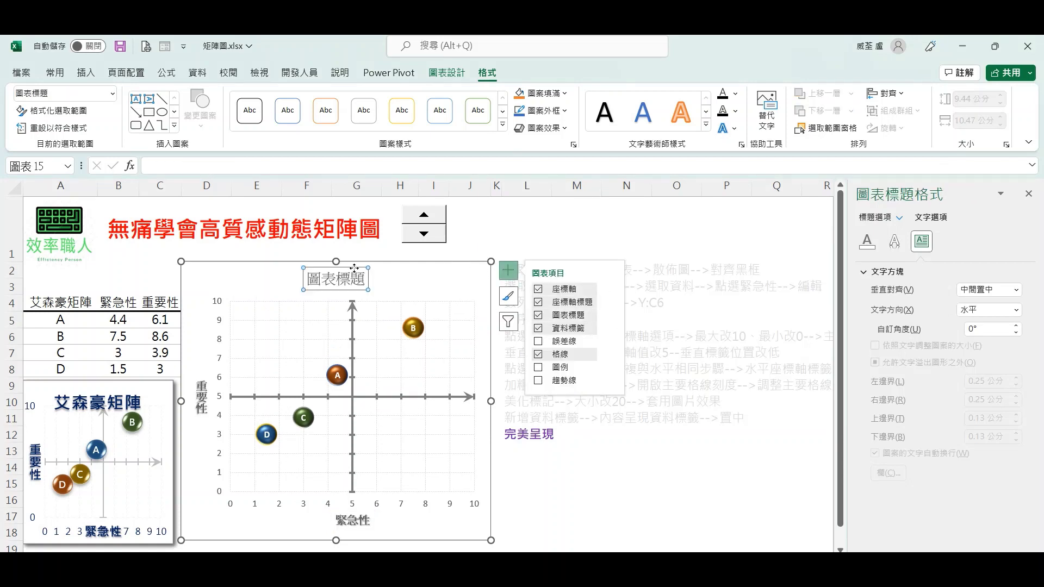
pyautogui.click(269, 167)
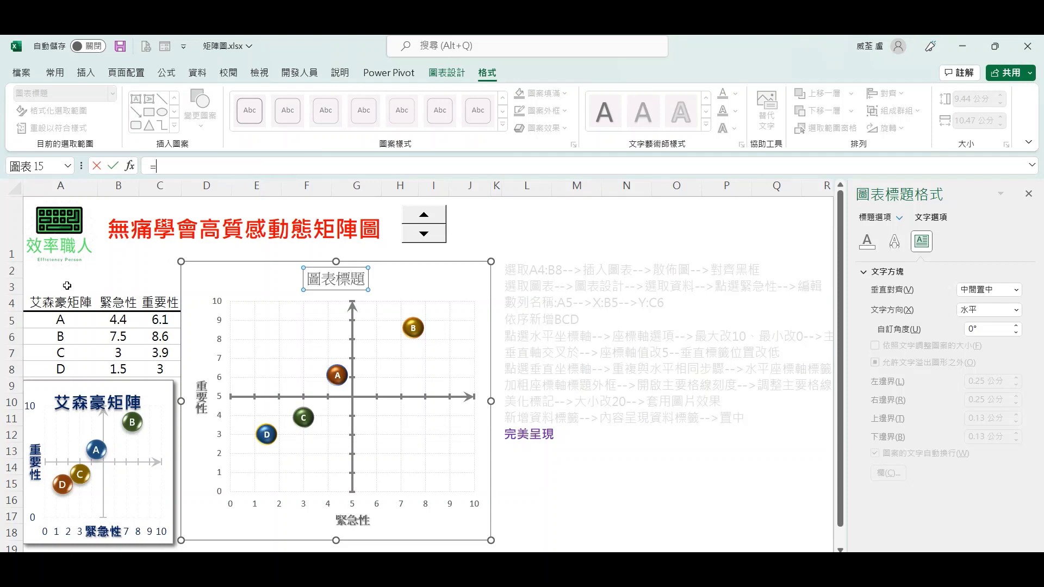
pyautogui.write('=')
pyautogui.click(62, 302)
pyautogui.press('Return')
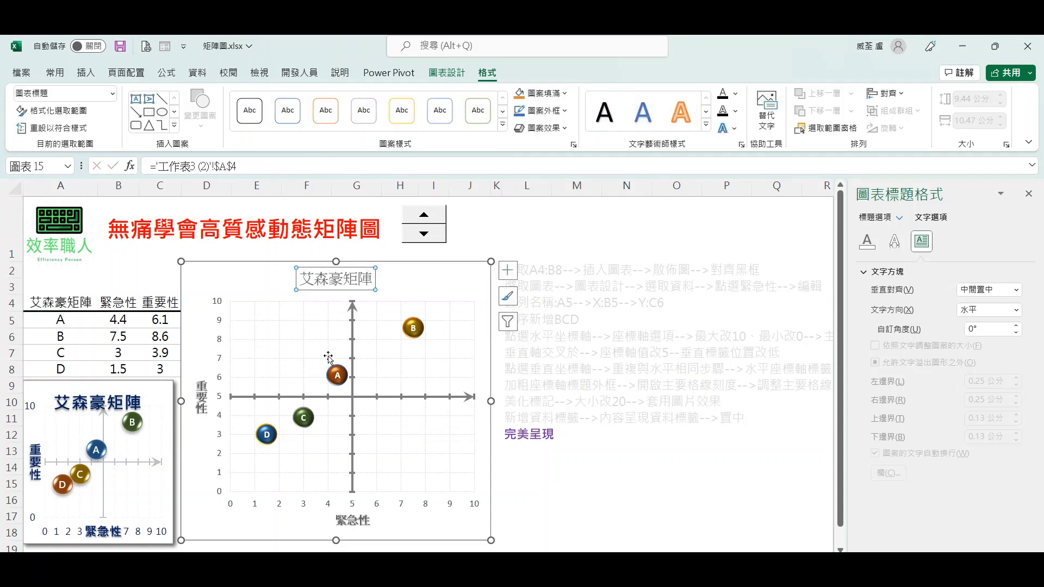
# Step: Apply an outer text shadow to the 艾森豪矩陣 chart title, as on the axis titles
pyautogui.click(61, 71)
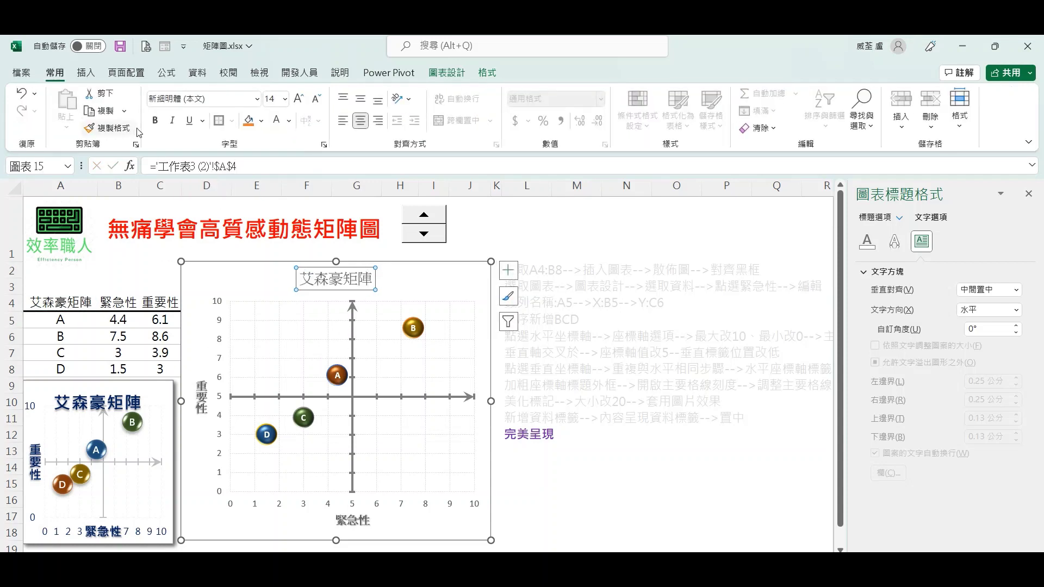
pyautogui.click(487, 73)
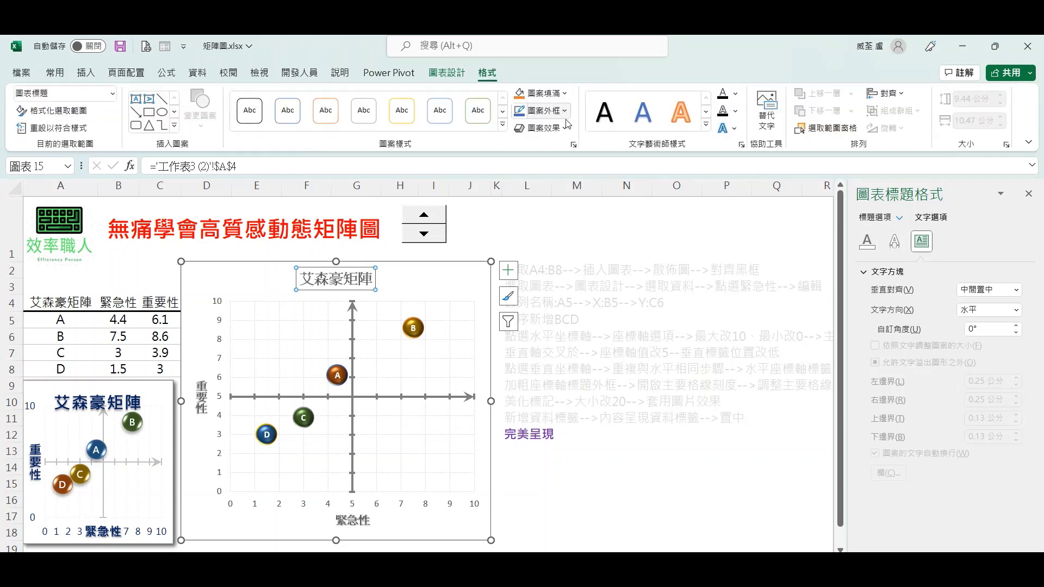
pyautogui.click(565, 126)
pyautogui.moveTo(593, 160)
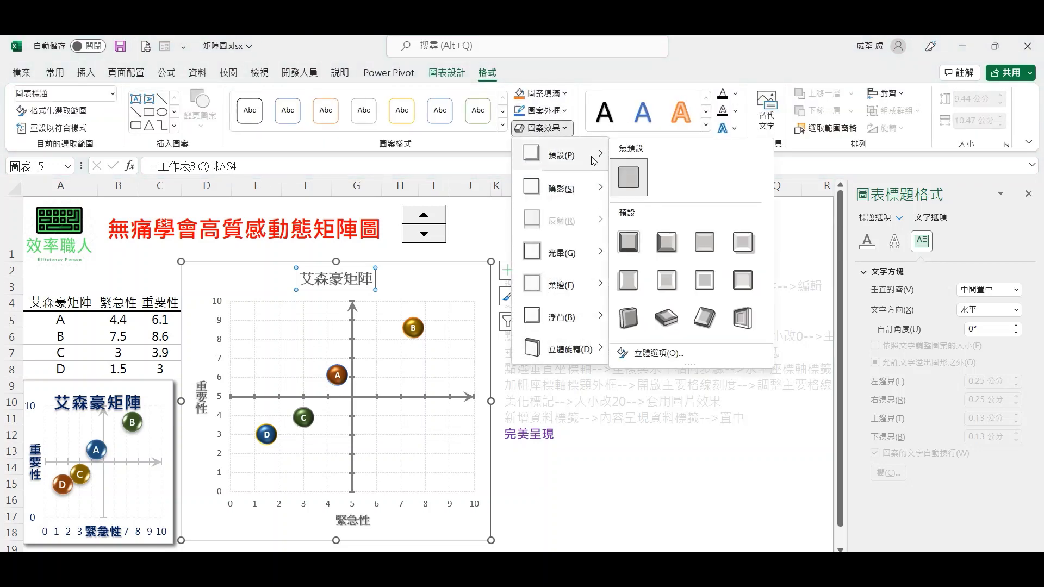
pyautogui.click(733, 129)
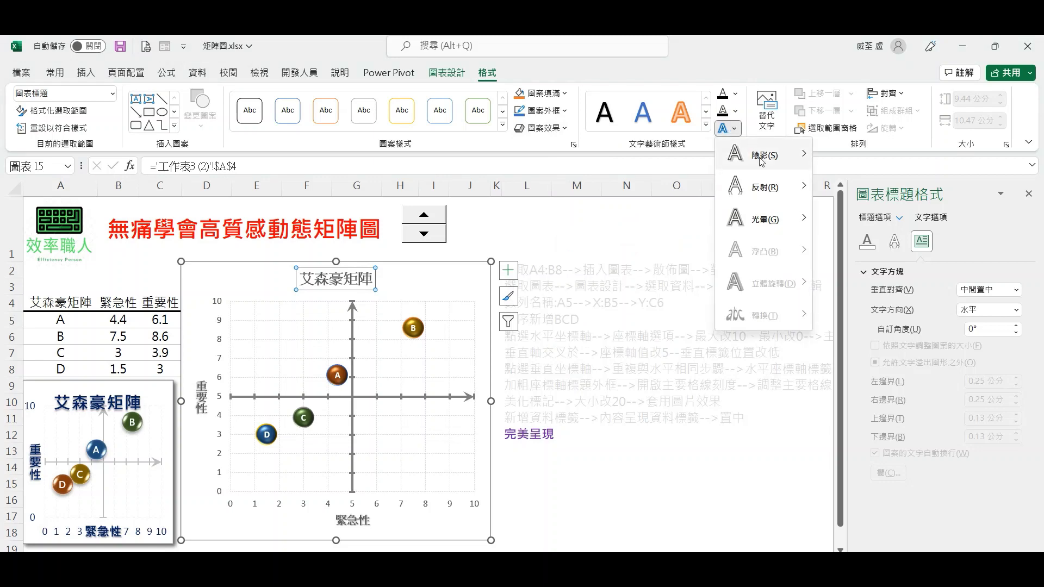
pyautogui.moveTo(761, 156)
pyautogui.click(830, 217)
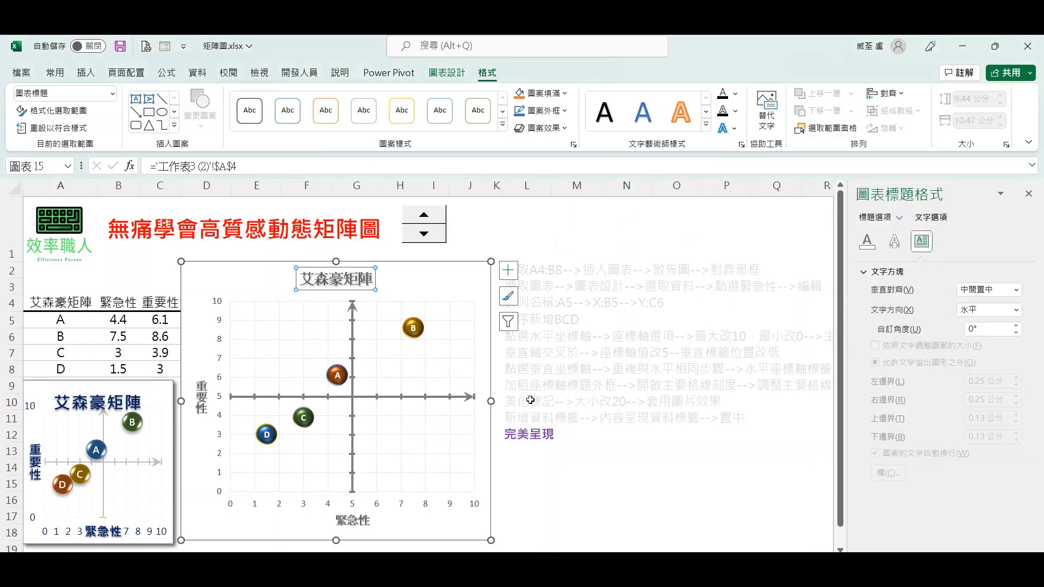
# Step: Select the whole chart area and bring up its shape effects
pyautogui.click(468, 267)
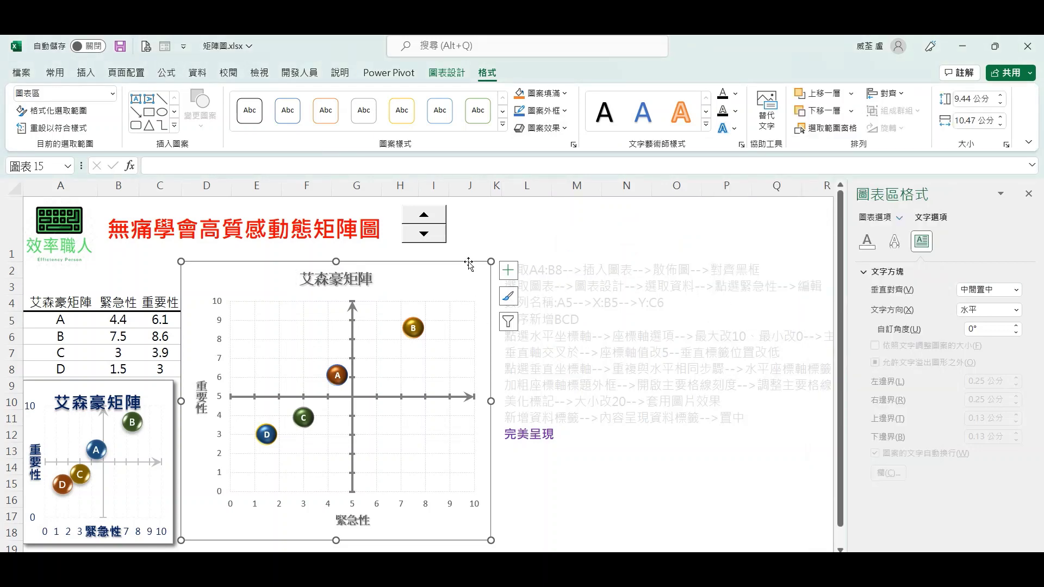
pyautogui.click(545, 128)
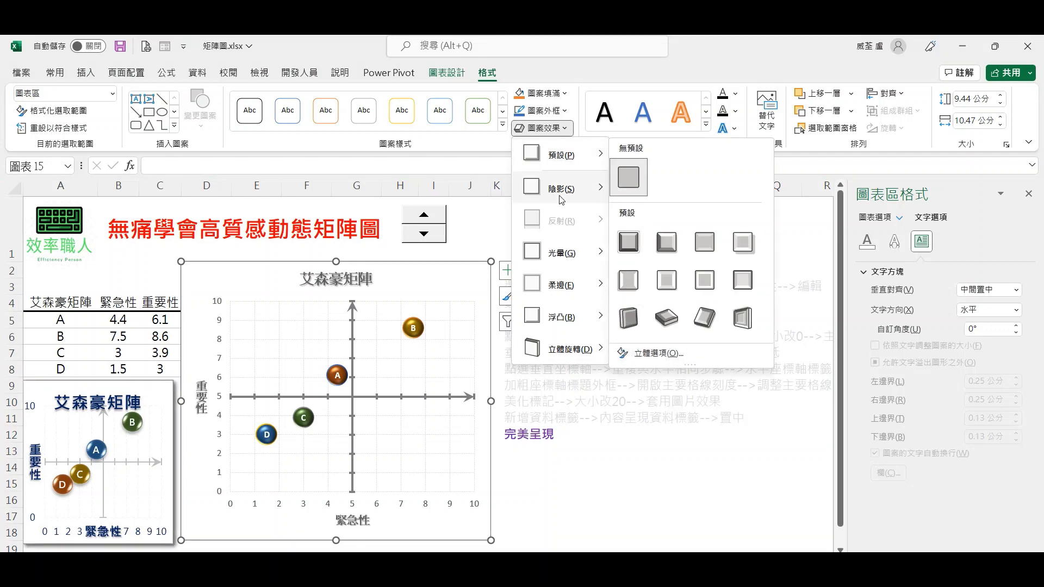